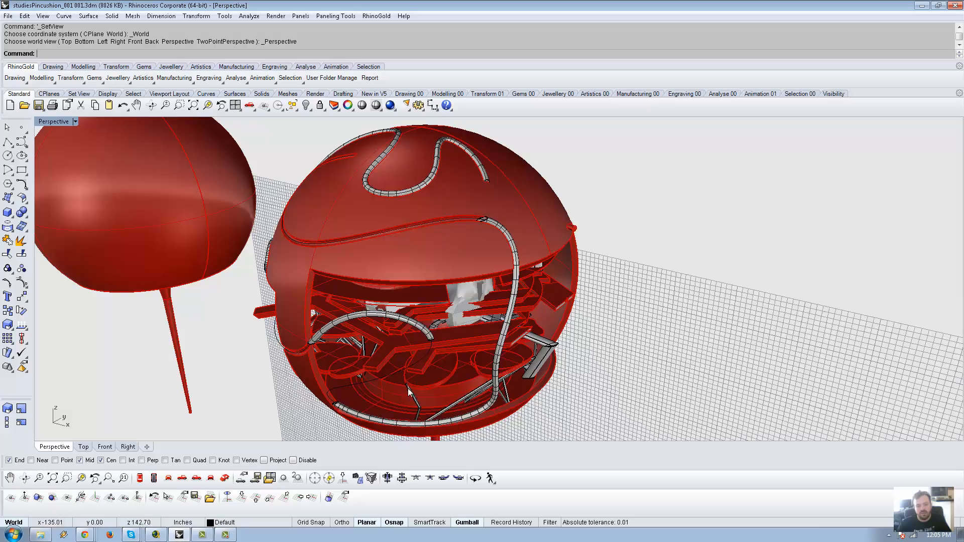
# Examine the cutaway pincushion sphere and the plain sphere beside it from several angles
pyautogui.moveTo(408, 391); pyautogui.dragTo(505, 147, button='right')
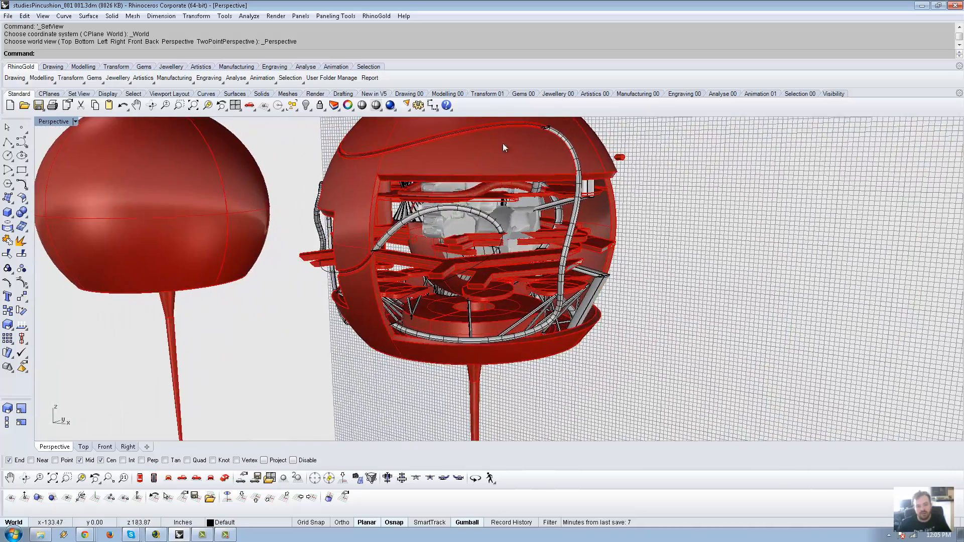
pyautogui.moveTo(477, 315); pyautogui.dragTo(437, 315, button='right')
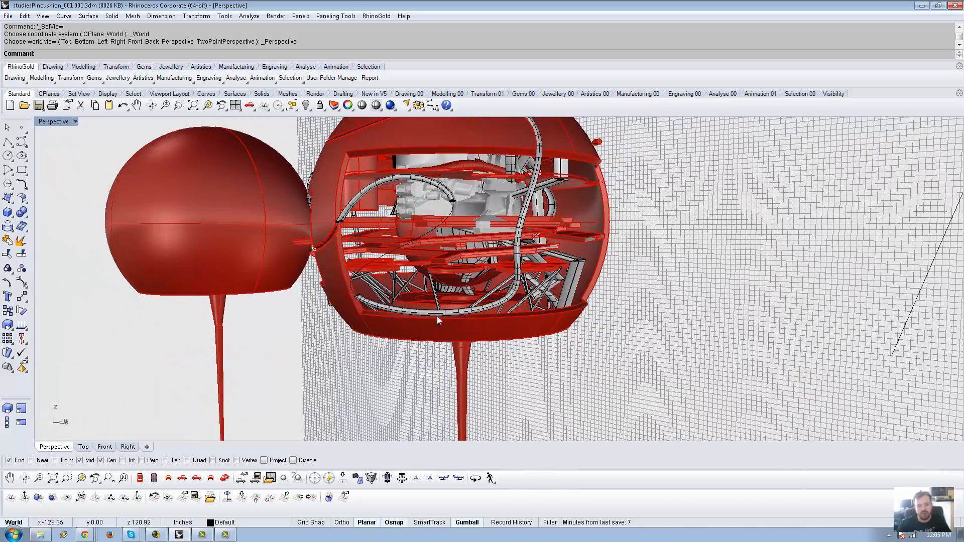
pyautogui.moveTo(481, 263); pyautogui.dragTo(541, 211, button='right')
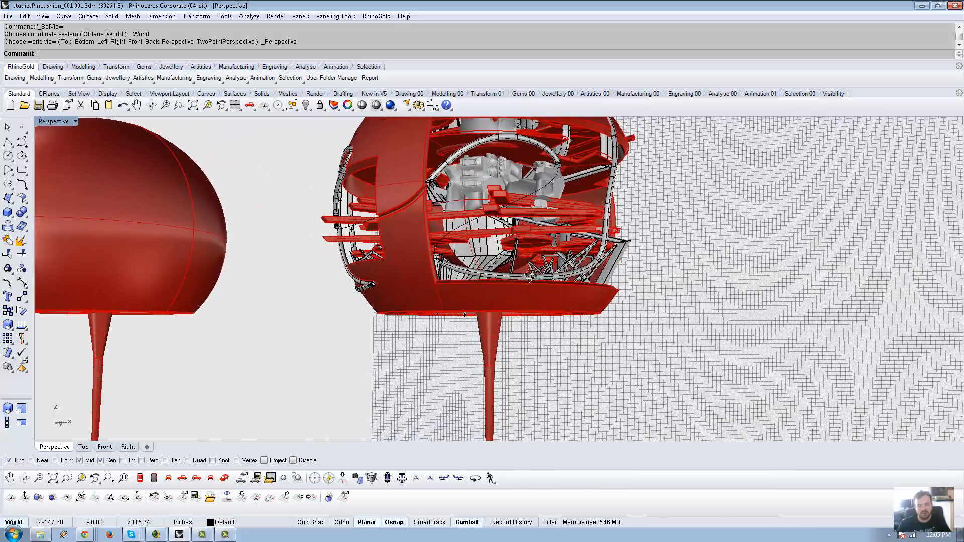
pyautogui.moveTo(531, 277); pyautogui.dragTo(566, 306, button='right')
pyautogui.scroll(-7, 574, 327)
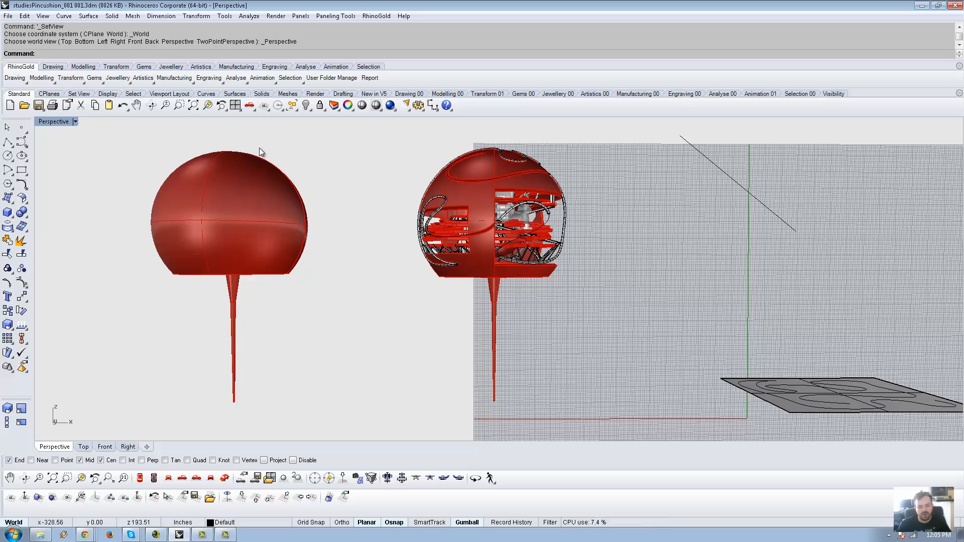
pyautogui.moveTo(299, 307); pyautogui.dragTo(520, 242, button='right')
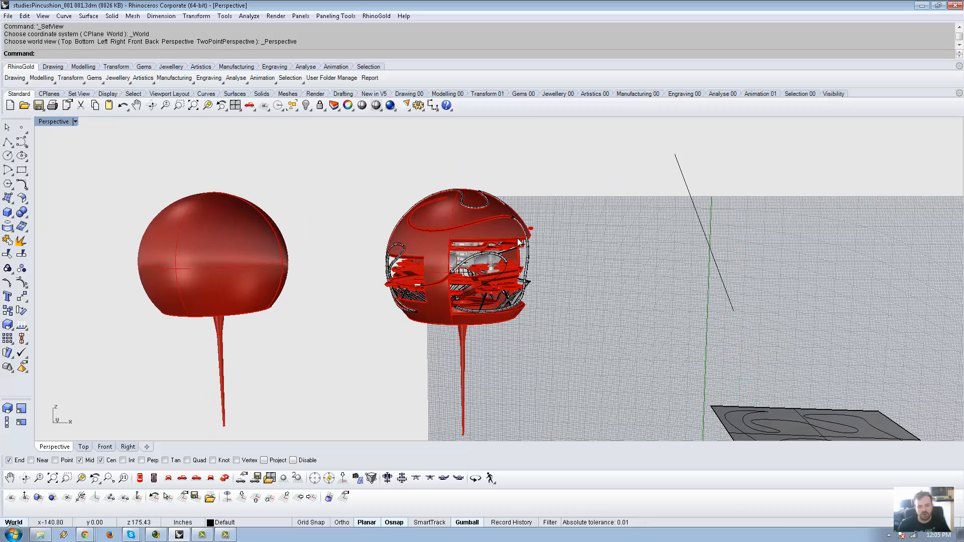
pyautogui.moveTo(442, 347); pyautogui.dragTo(390, 172, button='right')
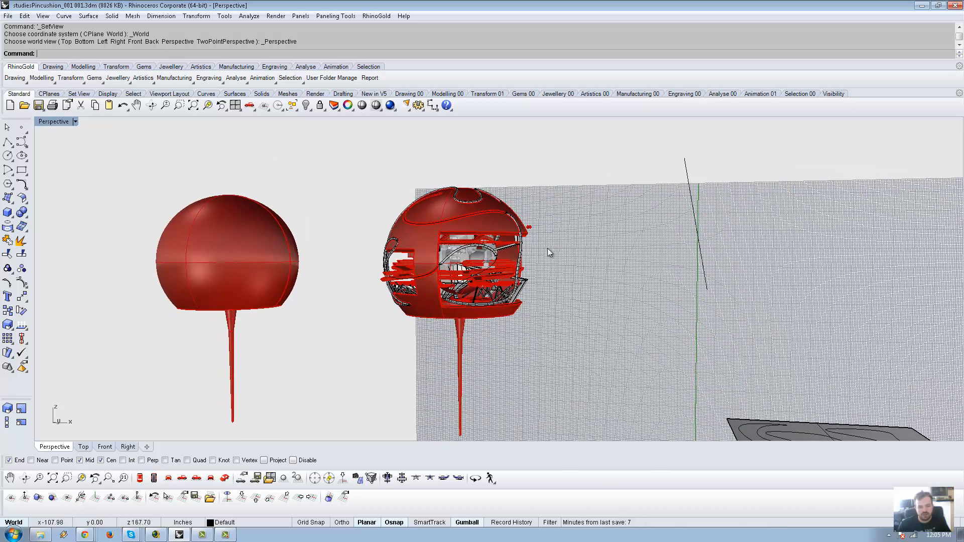
pyautogui.moveTo(499, 200); pyautogui.dragTo(414, 267, button='right')
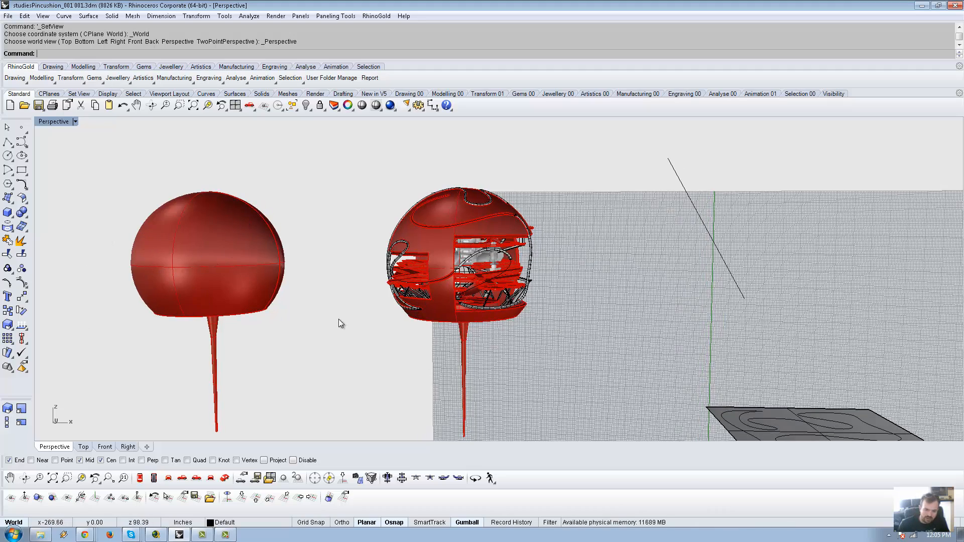
pyautogui.moveTo(339, 322); pyautogui.dragTo(526, 206, button='right')
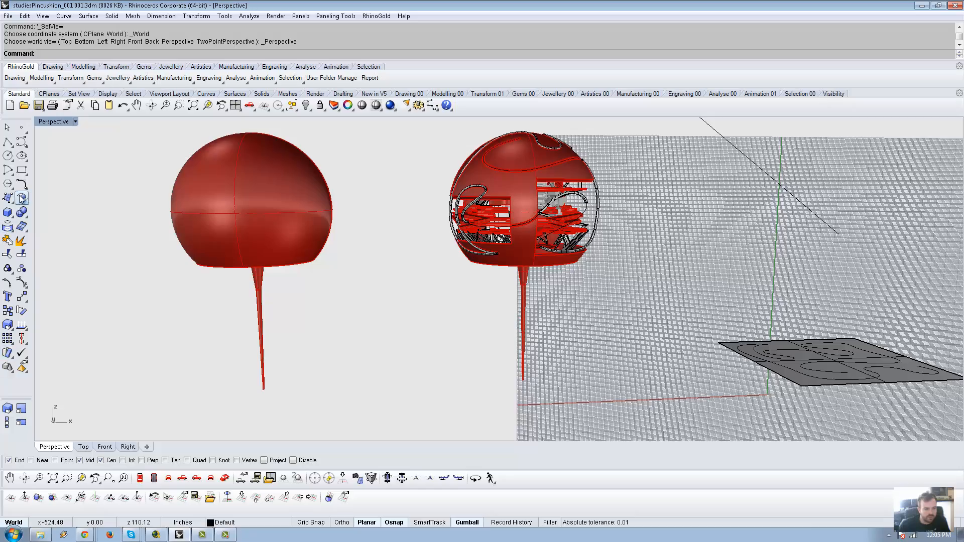
# Set the construction plane to World Top and draw a large rectangular box near the cutaway sphere
pyautogui.click(10, 215)
pyautogui.moveTo(495, 271); pyautogui.dragTo(475, 262, button='right')
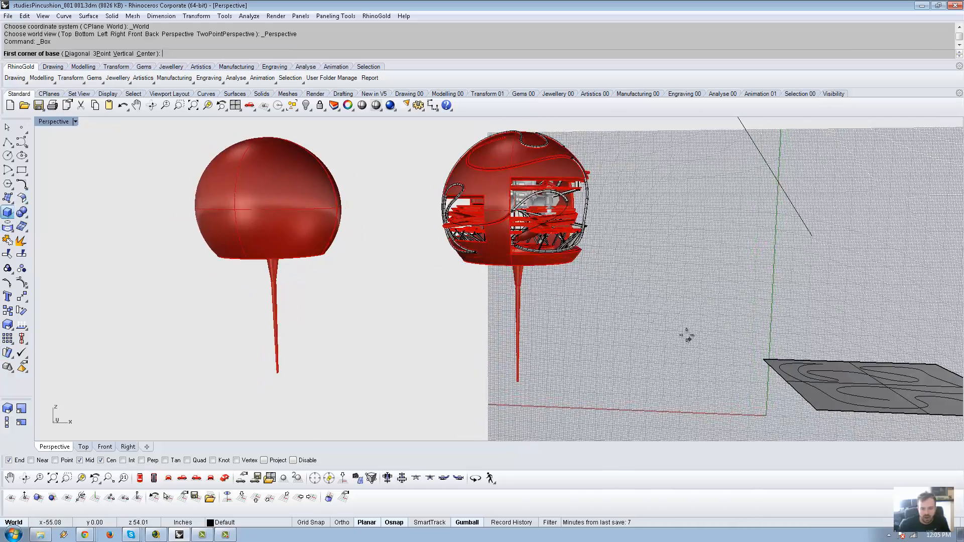
pyautogui.keyDown('shift'); pyautogui.moveTo(687, 336); pyautogui.dragTo(492, 351, button='right'); pyautogui.keyUp('shift')
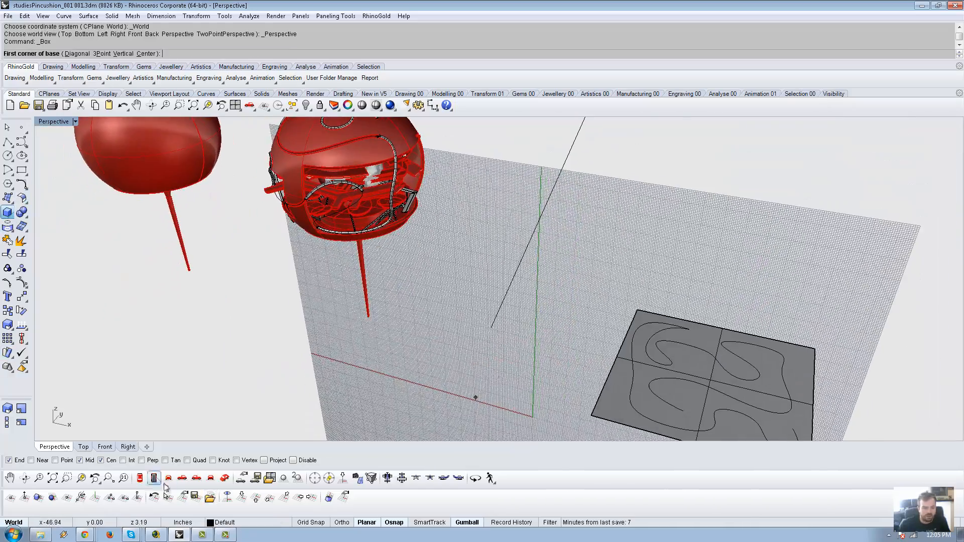
pyautogui.click(239, 503)
pyautogui.moveTo(417, 306); pyautogui.dragTo(412, 320, button='right')
pyautogui.click(412, 317)
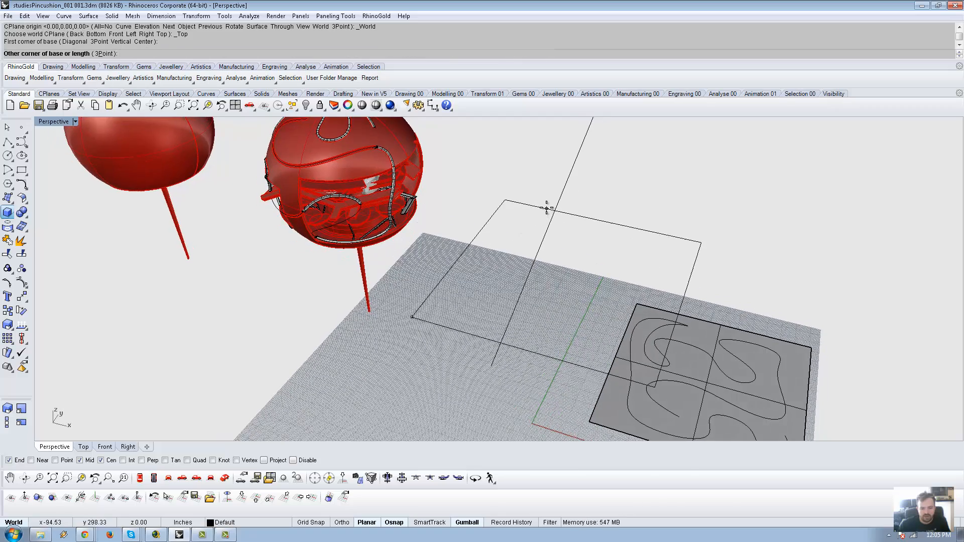
pyautogui.click(599, 209)
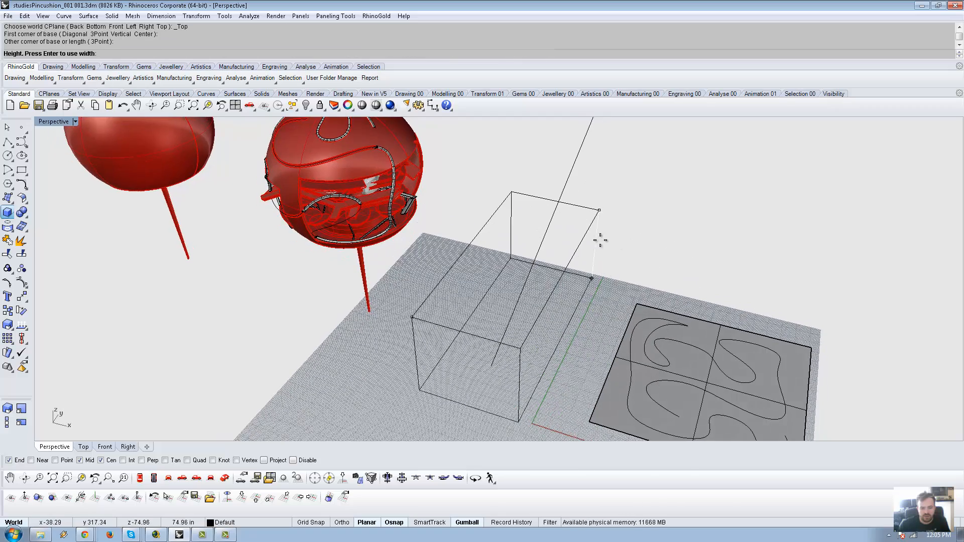
pyautogui.click(647, 167)
# Raise the box and shift it horizontally until it passes through the cutaway sphere
pyautogui.moveTo(648, 167); pyautogui.dragTo(504, 313, button='right')
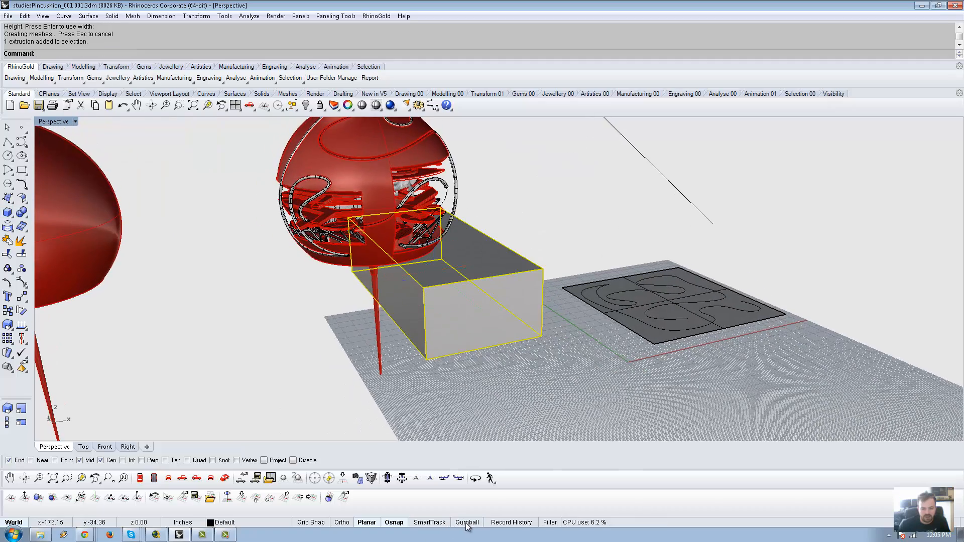
pyautogui.moveTo(510, 297); pyautogui.dragTo(530, 280, button='right')
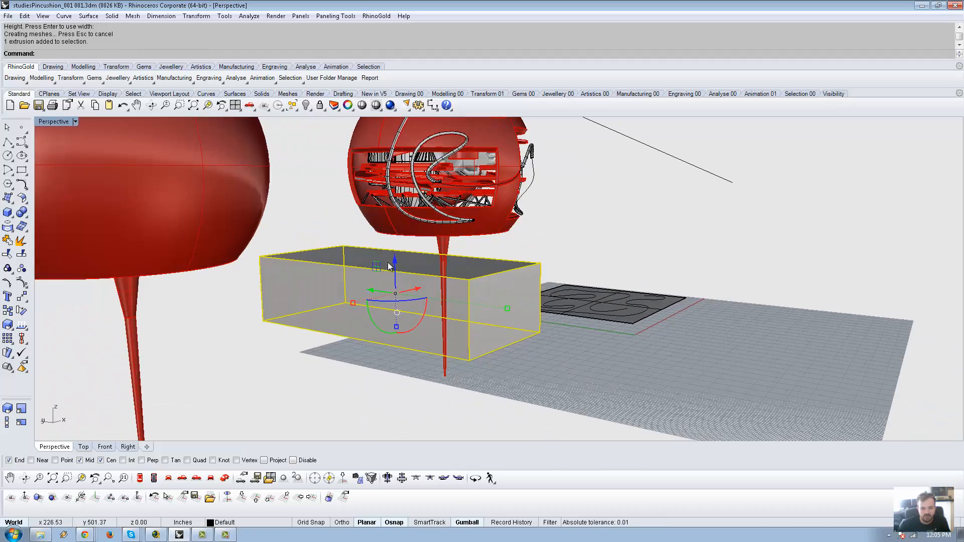
pyautogui.moveTo(395, 261); pyautogui.dragTo(433, 183)
pyautogui.moveTo(438, 211); pyautogui.dragTo(423, 281, button='right')
pyautogui.moveTo(430, 305); pyautogui.dragTo(301, 240)
pyautogui.moveTo(385, 269); pyautogui.dragTo(492, 293, button='right')
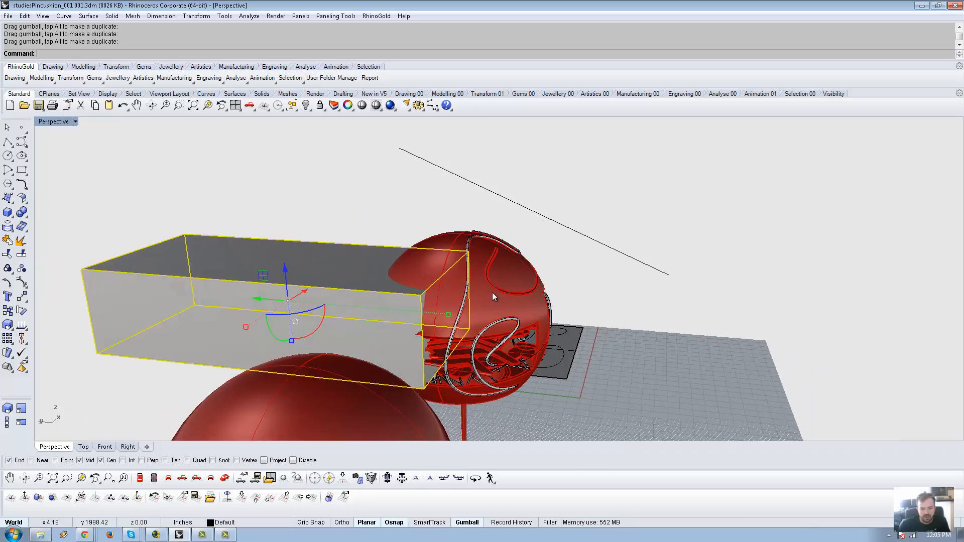
pyautogui.moveTo(258, 302); pyautogui.dragTo(324, 191, button='right')
pyautogui.scroll(5, 250, 166)
pyautogui.scroll(-5, 347, 211)
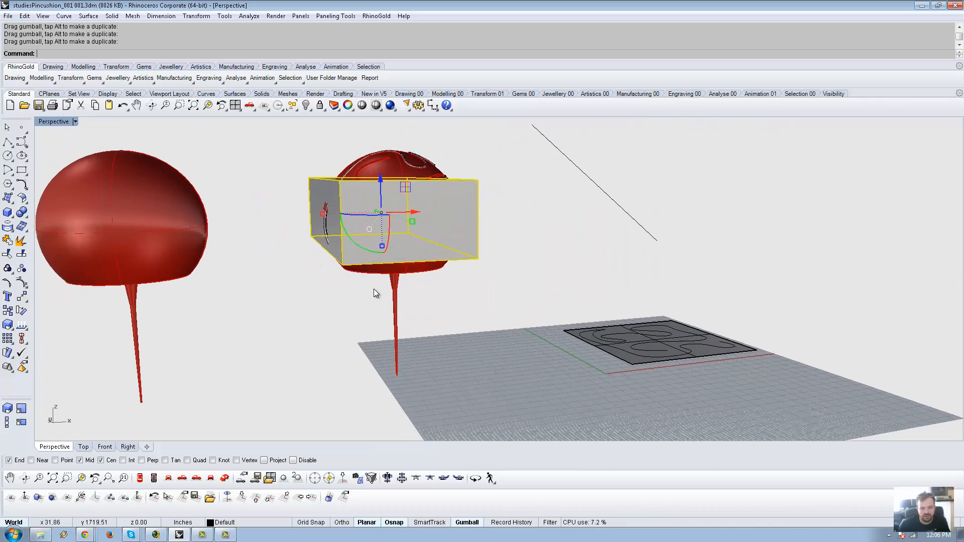
# Scale the box down vertically so it becomes a thinner slab through the sphere
pyautogui.moveTo(358, 217)
pyautogui.mouseDown(button='right')
pyautogui.moveTo(325, 185)
pyautogui.moveTo(362, 224)
pyautogui.mouseUp(button='right')
pyautogui.scroll(3, 371, 246)
pyautogui.scroll(1, 372, 249)
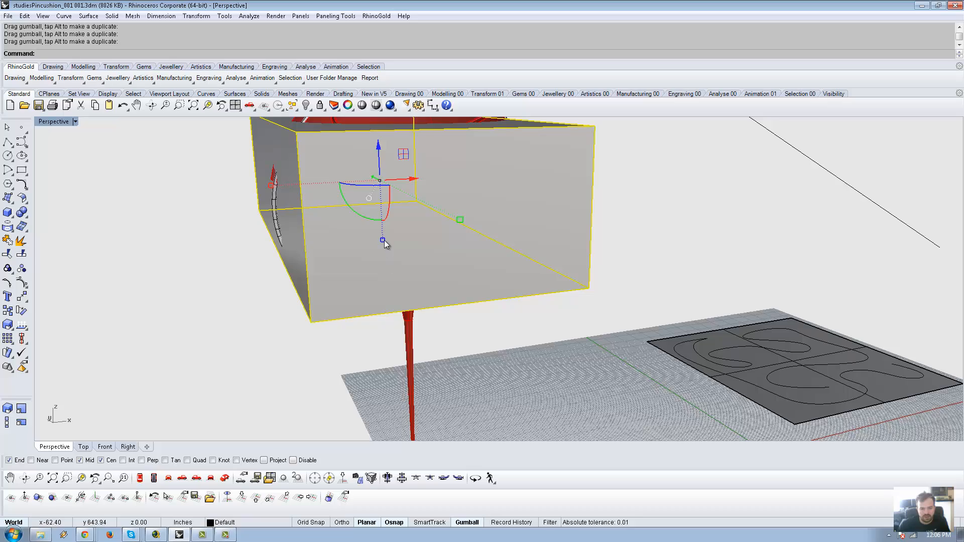
pyautogui.moveTo(383, 240); pyautogui.dragTo(394, 200)
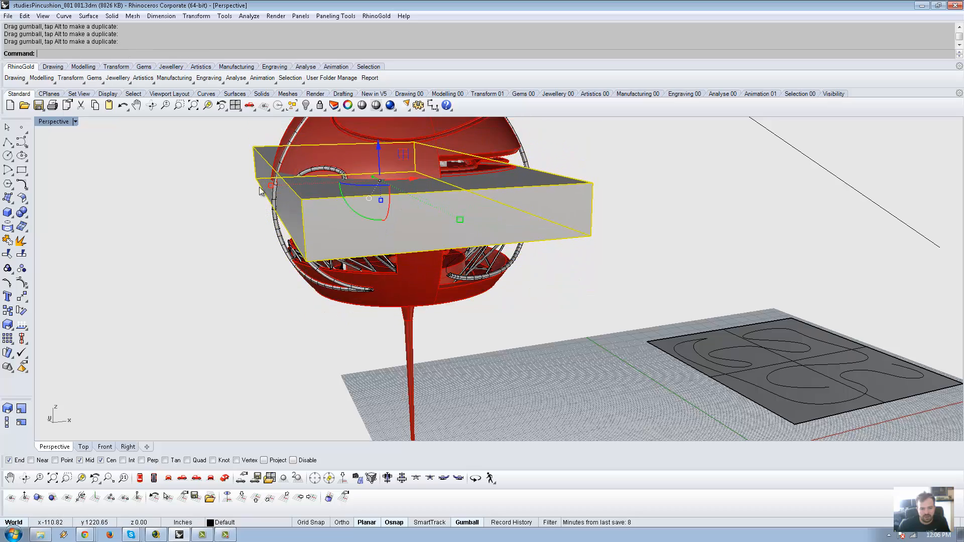
pyautogui.moveTo(273, 192); pyautogui.dragTo(390, 222, button='right')
pyautogui.click(366, 343)
pyautogui.hotkey('ctrl', 'h')
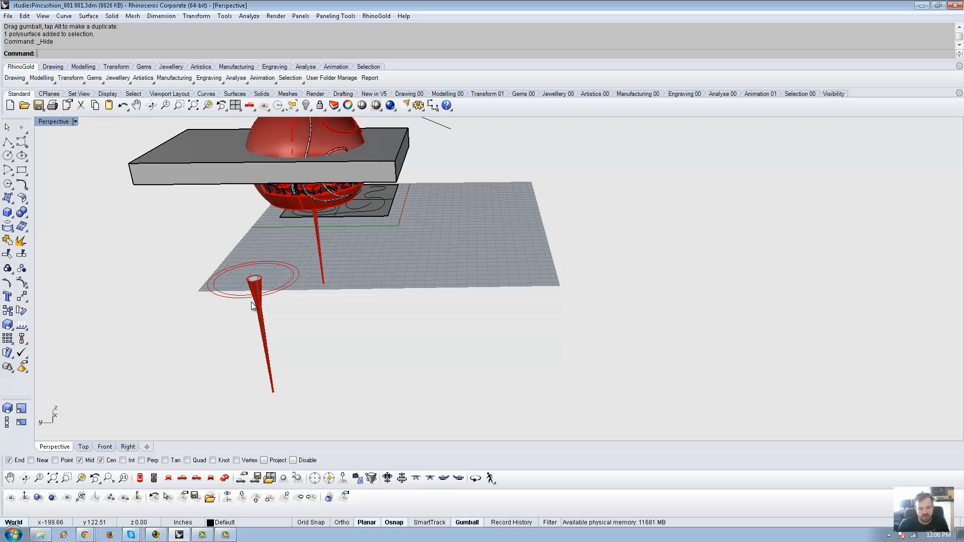
pyautogui.hotkey('ctrl', 'z')
# Hide the plain sphere with its pin and circles, plus the flat curve panel and the loose diagonal line
pyautogui.moveTo(229, 290); pyautogui.dragTo(229, 291)
pyautogui.moveTo(229, 291); pyautogui.dragTo(636, 357, button='right')
pyautogui.hotkey('ctrl', 'h')
pyautogui.scroll(5, 465, 191)
pyautogui.scroll(-4, 589, 365)
pyautogui.moveTo(483, 197); pyautogui.dragTo(499, 196)
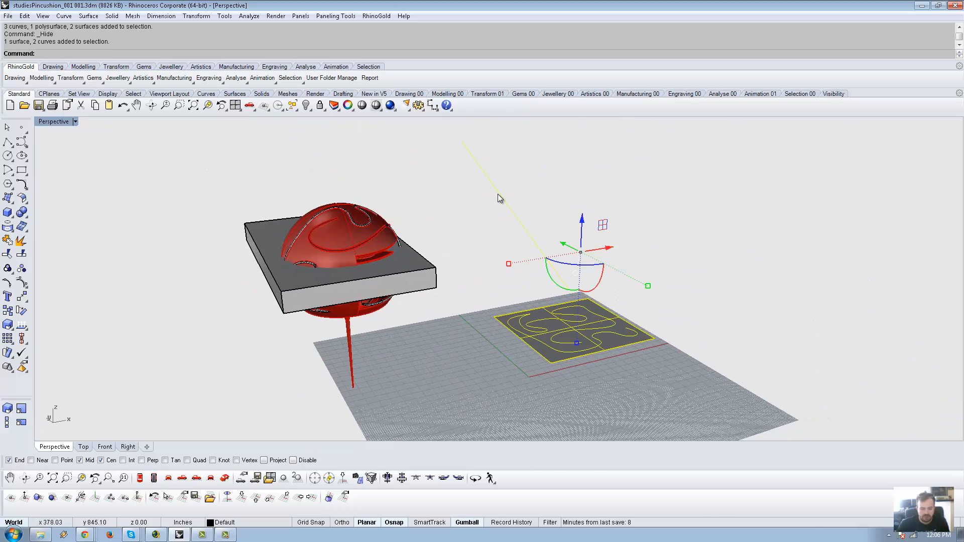
pyautogui.hotkey('ctrl', 'h')
# Thin the slab further and tilt it so it slopes diagonally through the cutaway sphere
pyautogui.moveTo(464, 237); pyautogui.dragTo(596, 176, button='right')
pyautogui.click(681, 169)
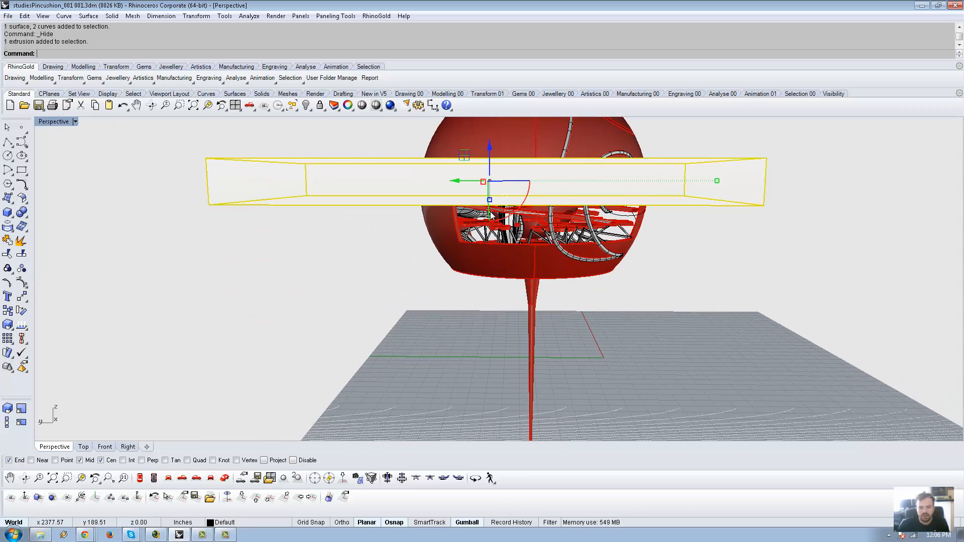
pyautogui.scroll(5, 491, 216)
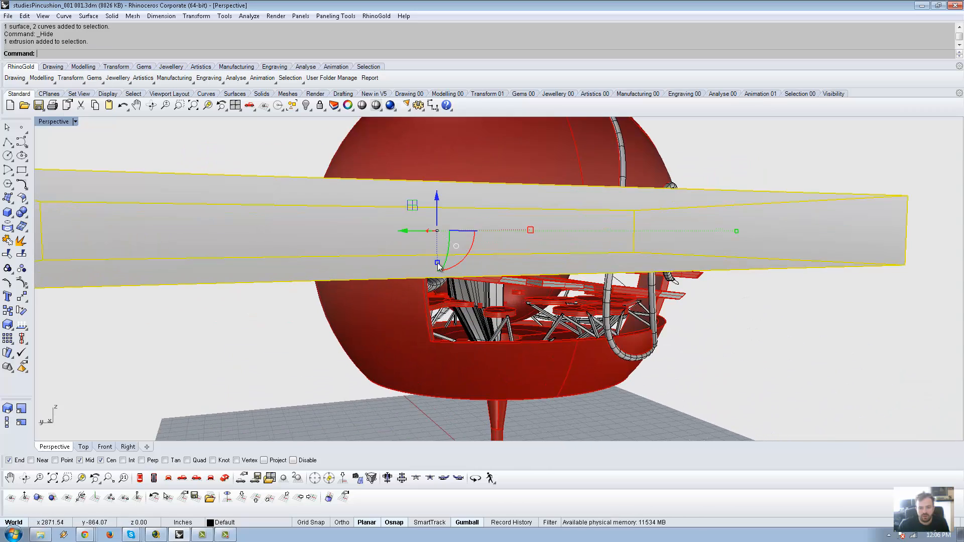
pyautogui.moveTo(438, 266); pyautogui.dragTo(394, 262)
pyautogui.scroll(-4, 447, 253)
pyautogui.moveTo(428, 199); pyautogui.dragTo(519, 238, button='right')
pyautogui.scroll(6, 519, 238)
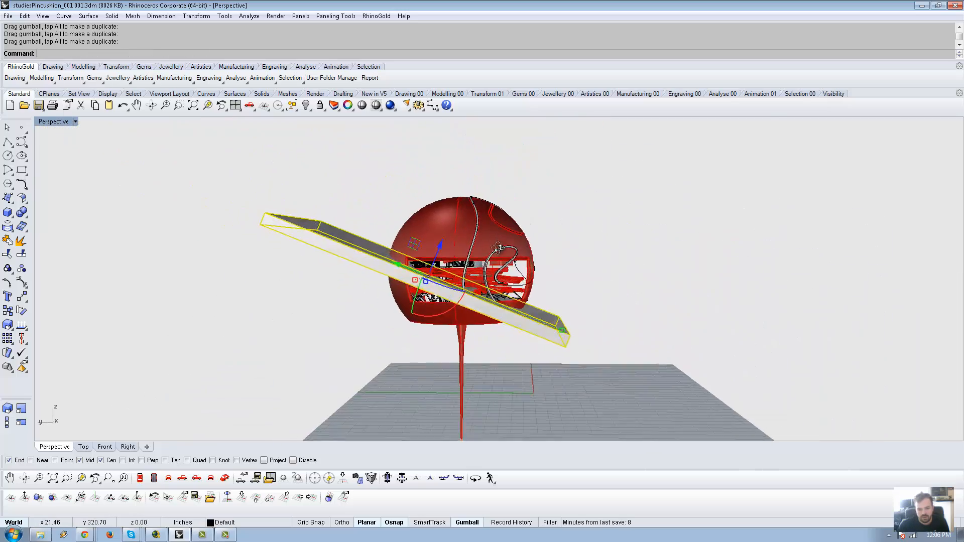
pyautogui.moveTo(465, 184); pyautogui.dragTo(411, 250, button='right')
pyautogui.moveTo(409, 262); pyautogui.dragTo(410, 279)
pyautogui.scroll(-3, 410, 279)
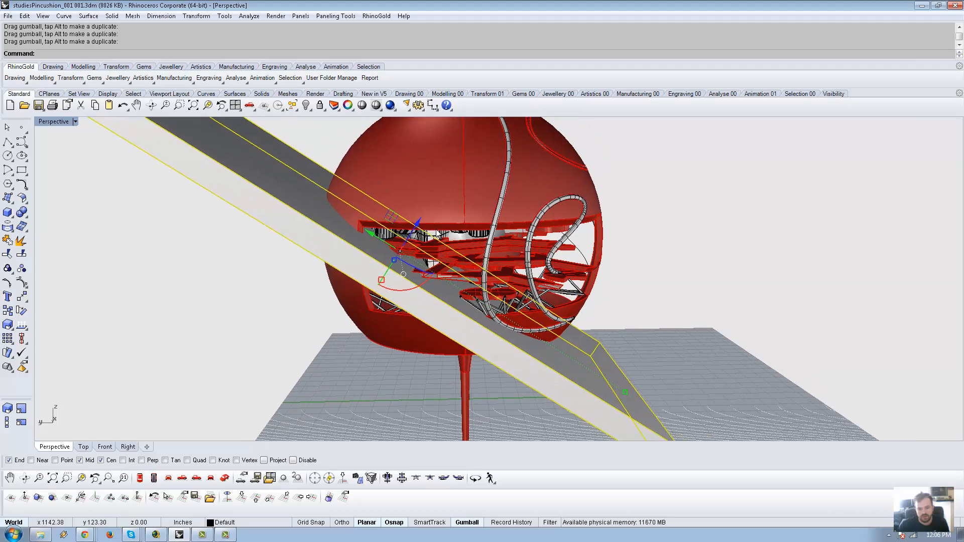
# Adjust the tilted slab's placement so it crosses the cutaway sphere diagonally
pyautogui.moveTo(417, 230); pyautogui.dragTo(441, 240)
pyautogui.moveTo(442, 240); pyautogui.dragTo(364, 279, button='right')
pyautogui.moveTo(554, 246); pyautogui.dragTo(600, 256)
pyautogui.moveTo(558, 262); pyautogui.dragTo(484, 270, button='right')
pyautogui.scroll(-7, 507, 287)
pyautogui.moveTo(582, 331); pyautogui.dragTo(375, 166, button='right')
pyautogui.scroll(-4, 416, 287)
pyautogui.scroll(7, 452, 282)
pyautogui.scroll(-3, 540, 264)
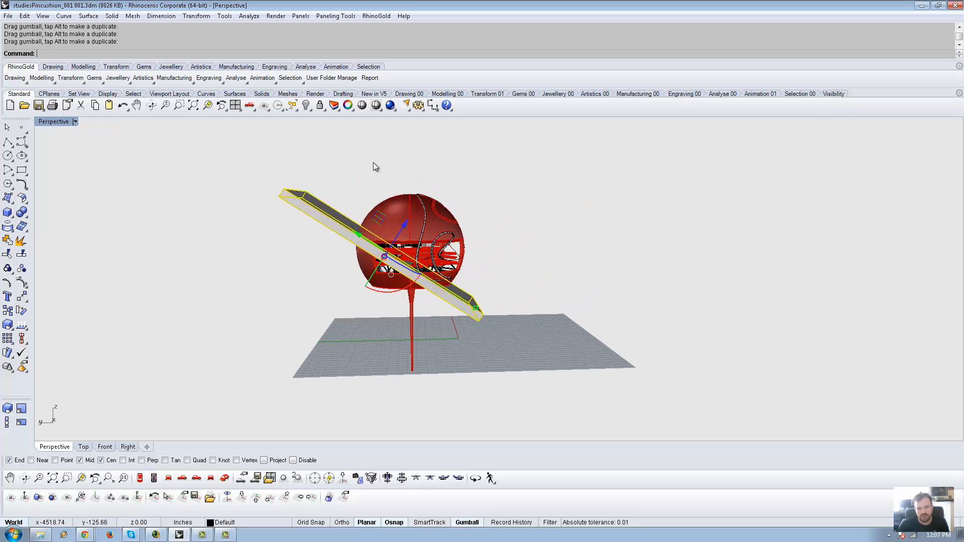
# Select all parts of the cutaway pincushion and group them
pyautogui.click(340, 164)
pyautogui.moveTo(482, 409); pyautogui.dragTo(478, 414)
pyautogui.moveTo(497, 302); pyautogui.dragTo(367, 258, button='right')
pyautogui.hotkey('ctrl', 'g')
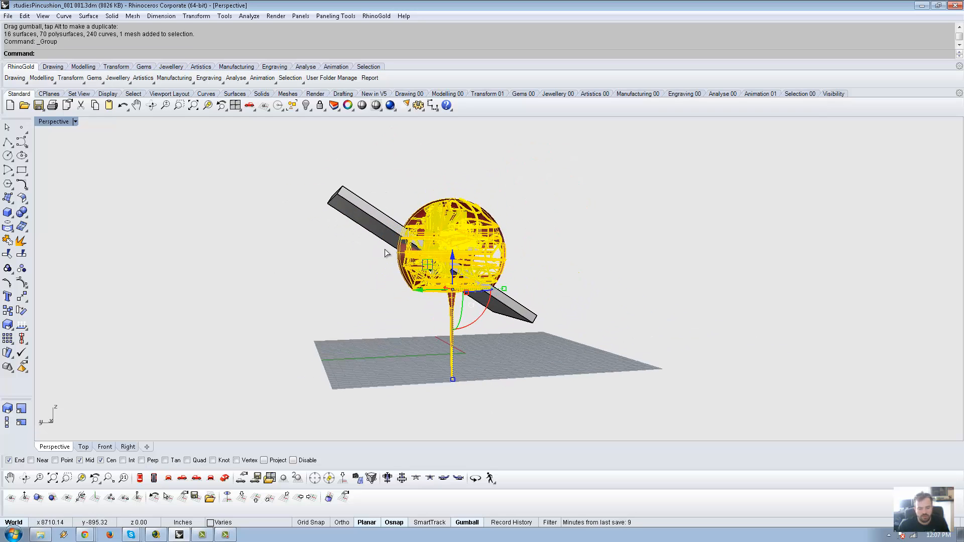
# Shift the tilted slab slightly lower through the grouped pincushion
pyautogui.moveTo(466, 262); pyautogui.dragTo(471, 267, button='right')
pyautogui.click(494, 319)
pyautogui.moveTo(565, 233); pyautogui.dragTo(573, 221, button='right')
pyautogui.keyDown('shift'); pyautogui.moveTo(572, 221); pyautogui.dragTo(603, 163, button='right'); pyautogui.keyUp('shift')
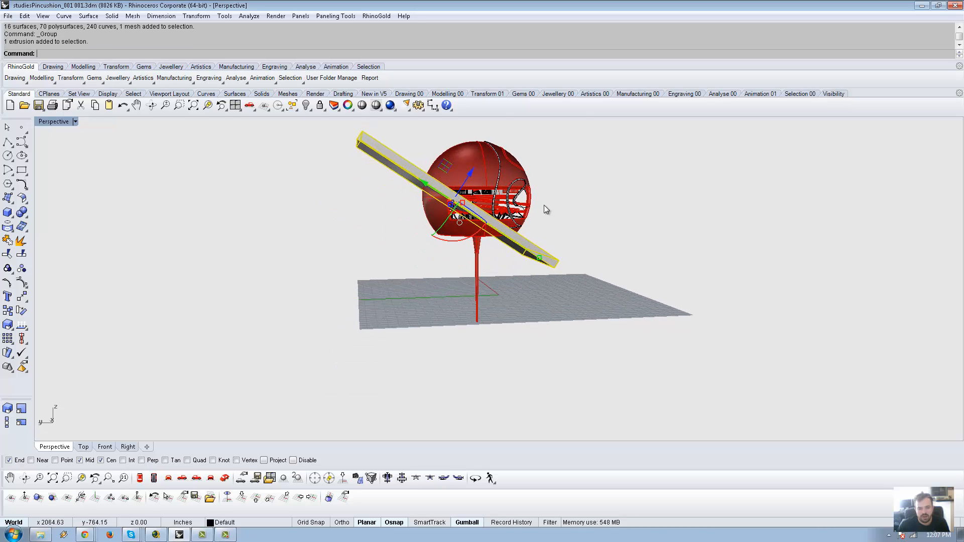
pyautogui.moveTo(440, 198); pyautogui.dragTo(452, 207)
pyautogui.keyDown('shift'); pyautogui.moveTo(612, 189); pyautogui.dragTo(530, 261, button='right'); pyautogui.keyUp('shift')
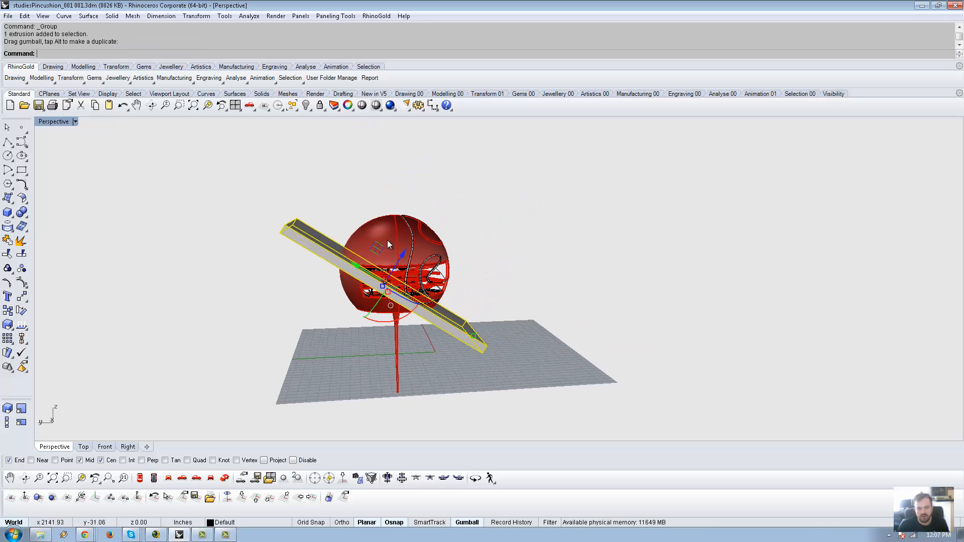
# Copy the tilted slab twice along its normal to make three parallel slabs through the sphere
pyautogui.moveTo(401, 259); pyautogui.dragTo(438, 221)
pyautogui.press('alt')
pyautogui.moveTo(592, 226); pyautogui.dragTo(518, 239, button='right')
pyautogui.press('Escape')
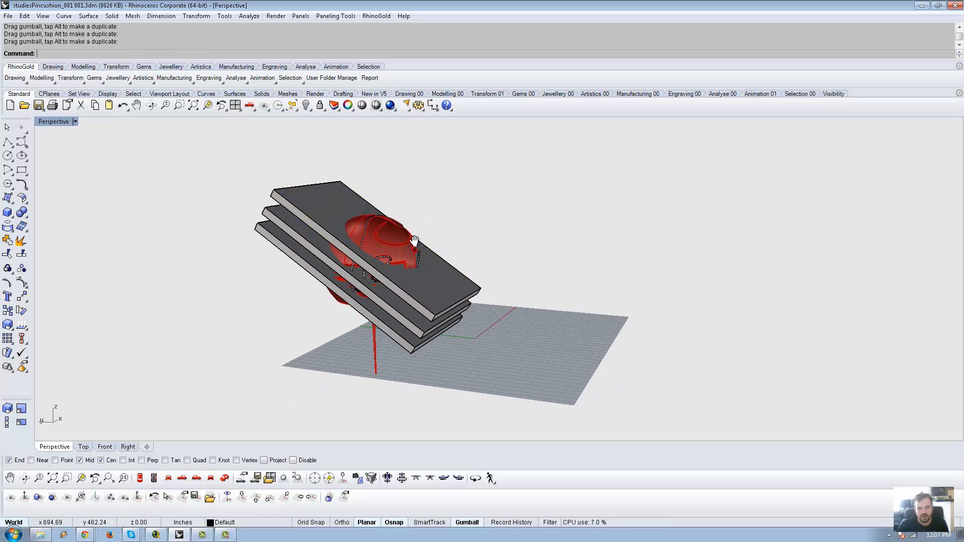
pyautogui.keyDown('shift'); pyautogui.moveTo(414, 241); pyautogui.dragTo(487, 170, button='right'); pyautogui.keyUp('shift')
pyautogui.moveTo(487, 170); pyautogui.dragTo(638, 213, button='right')
pyautogui.scroll(5, 381, 225)
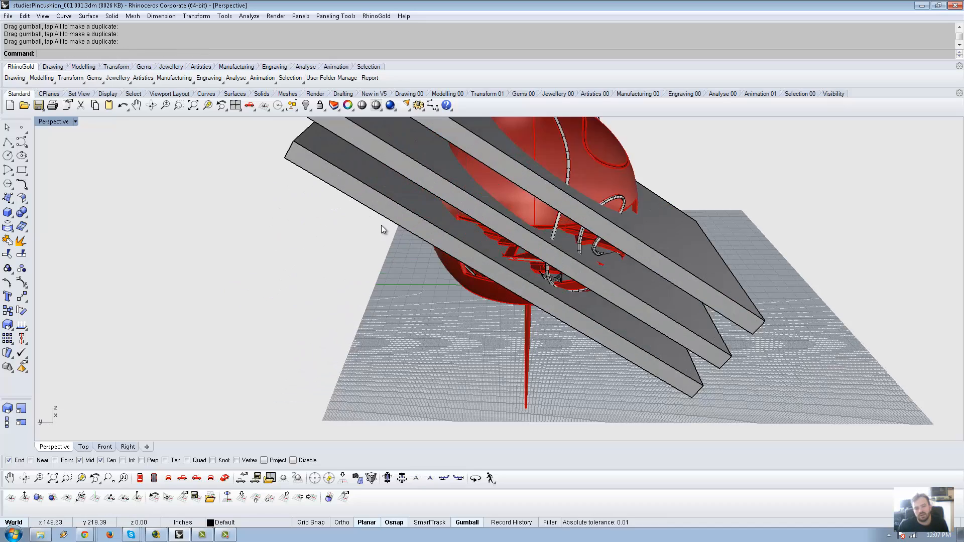
# Remove both slab copies, leaving only the original tilted slab
pyautogui.scroll(-5, 463, 290)
pyautogui.hotkey('ctrl', 'z')
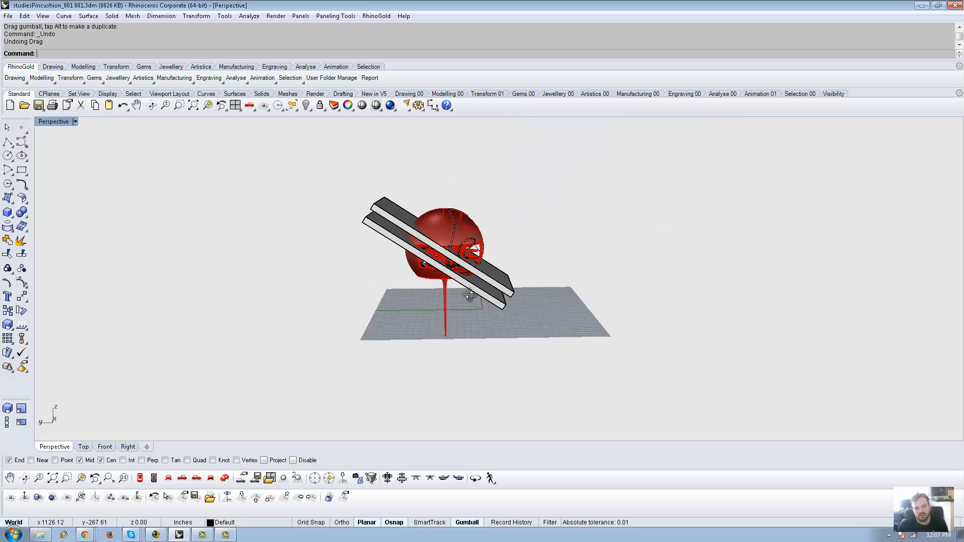
pyautogui.click(494, 284)
pyautogui.press('Delete')
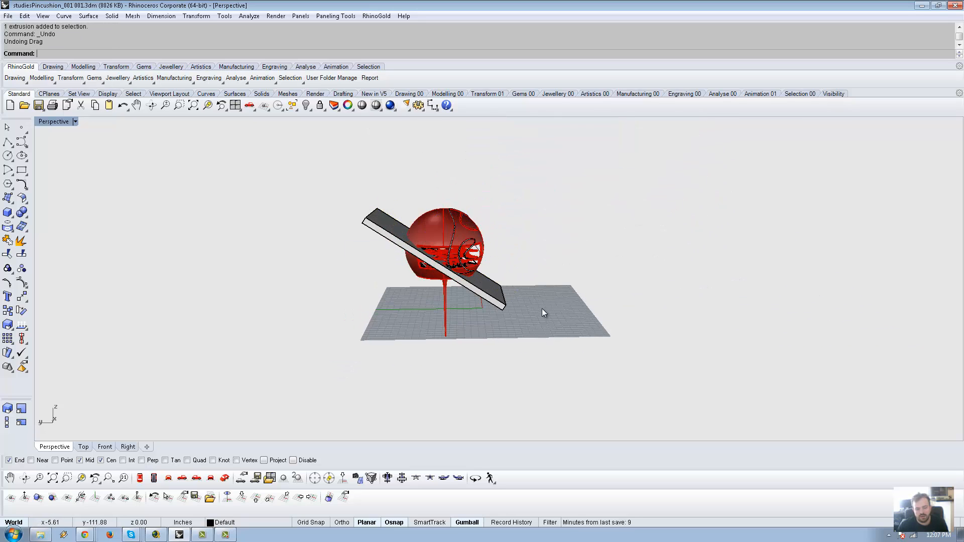
# Copy the tilted slab upward along its normal to create parallel duplicates
pyautogui.keyDown('alt'); pyautogui.moveTo(454, 229); pyautogui.dragTo(471, 205); pyautogui.keyUp('alt')
pyautogui.click(540, 236)
pyautogui.moveTo(540, 236); pyautogui.dragTo(475, 265, button='right')
pyautogui.scroll(6, 486, 255)
# Hide the two slab copies, keeping only the original slab visible
pyautogui.click(520, 306)
pyautogui.keyDown('shift'); pyautogui.click(536, 285); pyautogui.keyUp('shift')
pyautogui.hotkey('ctrl', 'h')
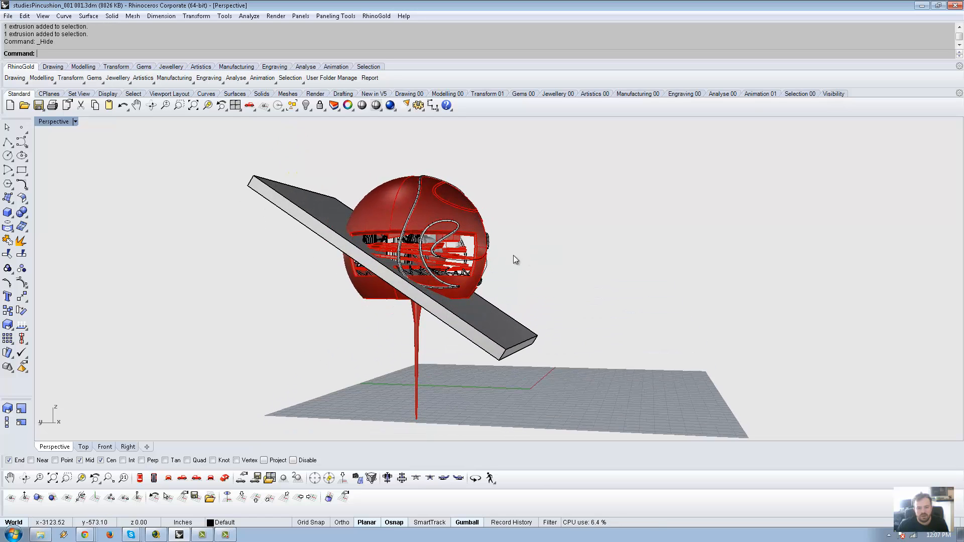
# Boolean split the whole pincushion model using the tilted slab as the cutter and accept the tolerance warning
pyautogui.moveTo(514, 255); pyautogui.dragTo(330, 204)
pyautogui.moveTo(329, 204); pyautogui.dragTo(217, 237, button='right')
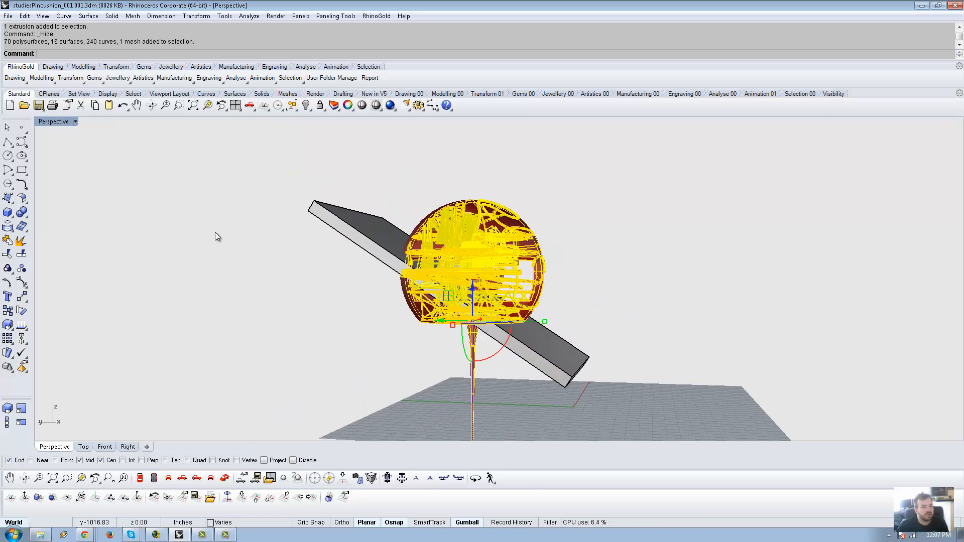
pyautogui.click(24, 213)
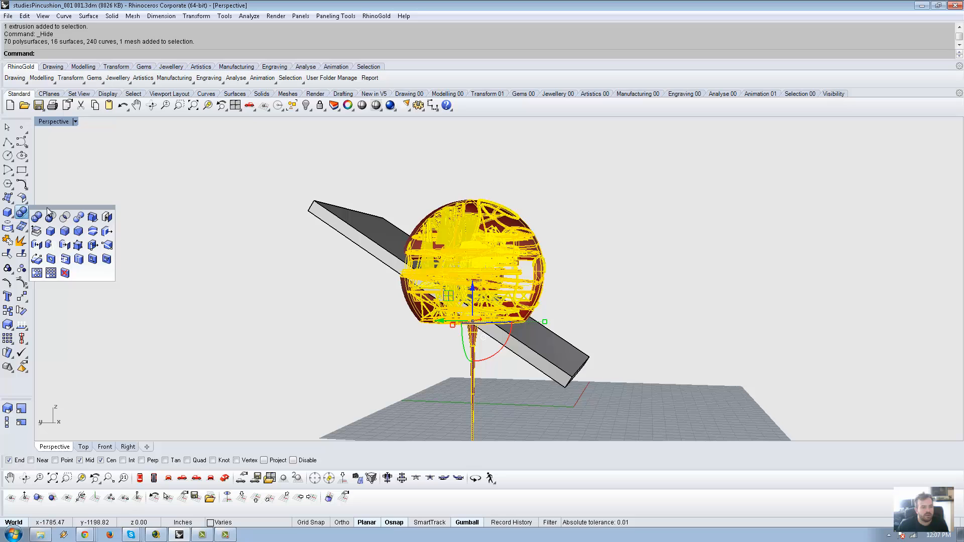
pyautogui.moveTo(47, 209); pyautogui.dragTo(151, 165)
pyautogui.click(180, 175)
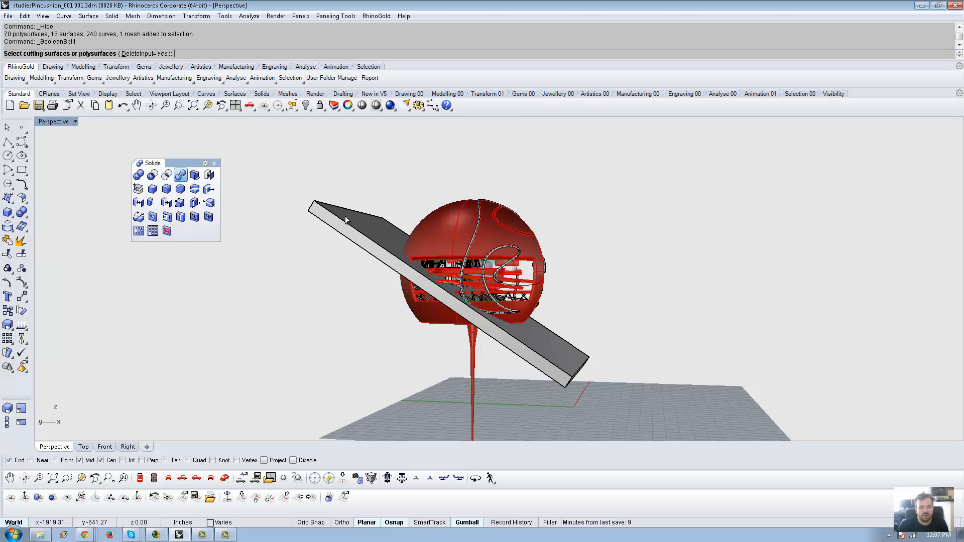
pyautogui.click(361, 234)
pyautogui.press('Return')
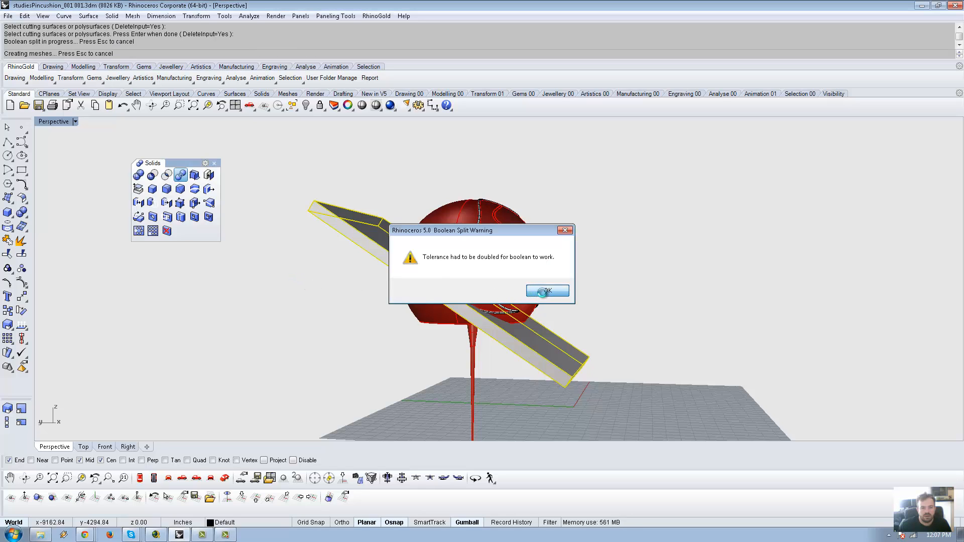
pyautogui.click(545, 291)
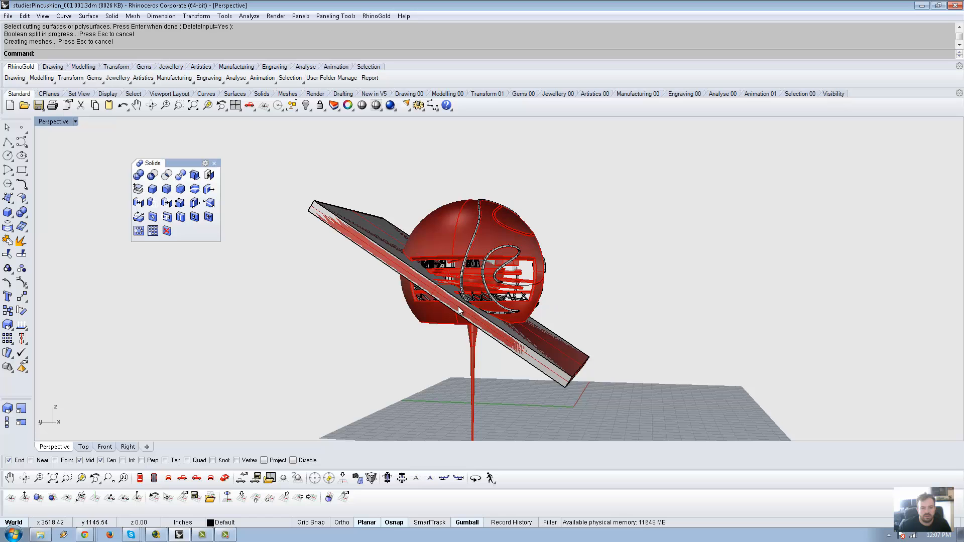
# Check the tilted slab and the model group after the split, and undo the Boolean split
pyautogui.moveTo(459, 306); pyautogui.dragTo(543, 310, button='right')
pyautogui.click(576, 344)
pyautogui.moveTo(577, 344); pyautogui.dragTo(598, 379, button='right')
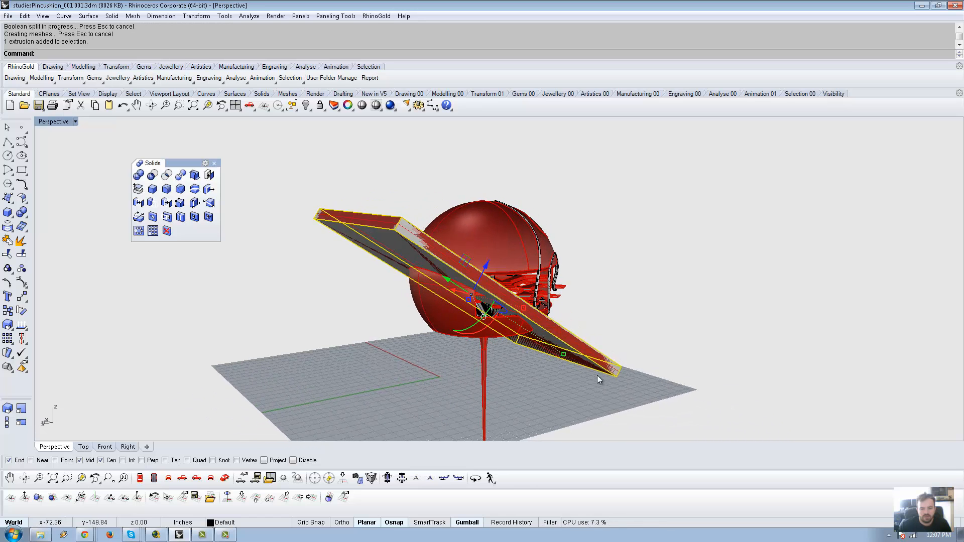
pyautogui.click(620, 373)
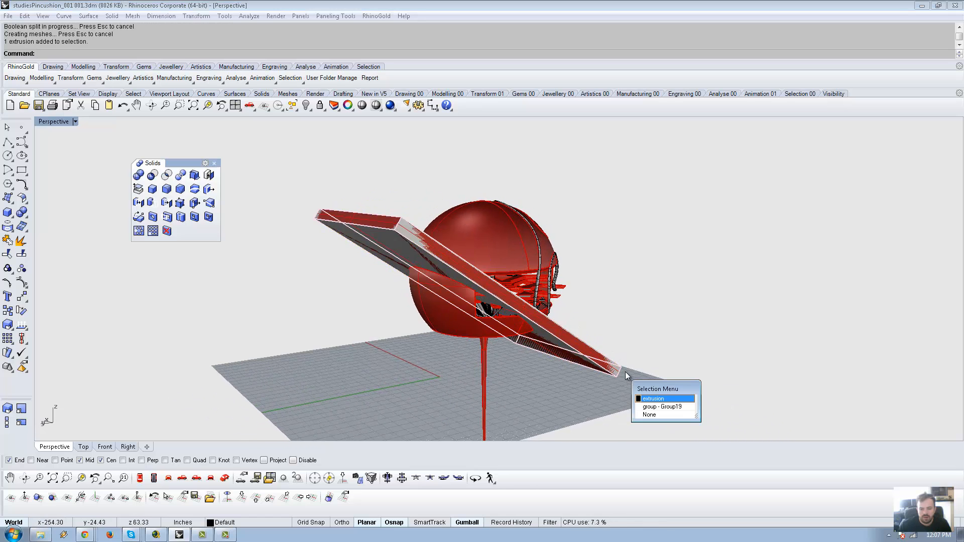
pyautogui.click(649, 406)
pyautogui.moveTo(639, 346); pyautogui.dragTo(607, 311, button='right')
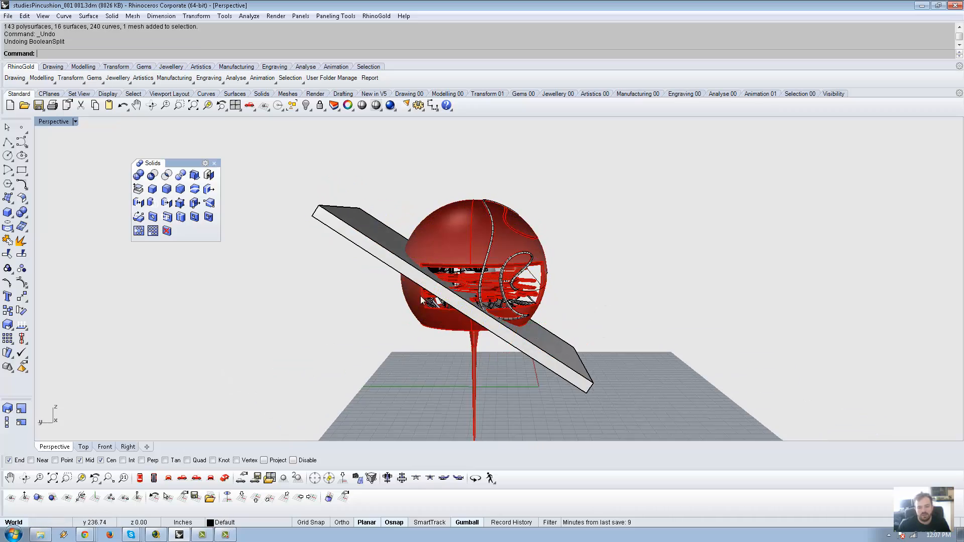
# Ungroup the pincushion model into its separate objects
pyautogui.scroll(5, 420, 296)
pyautogui.hotkey('ctrl', 'shift', 'g')
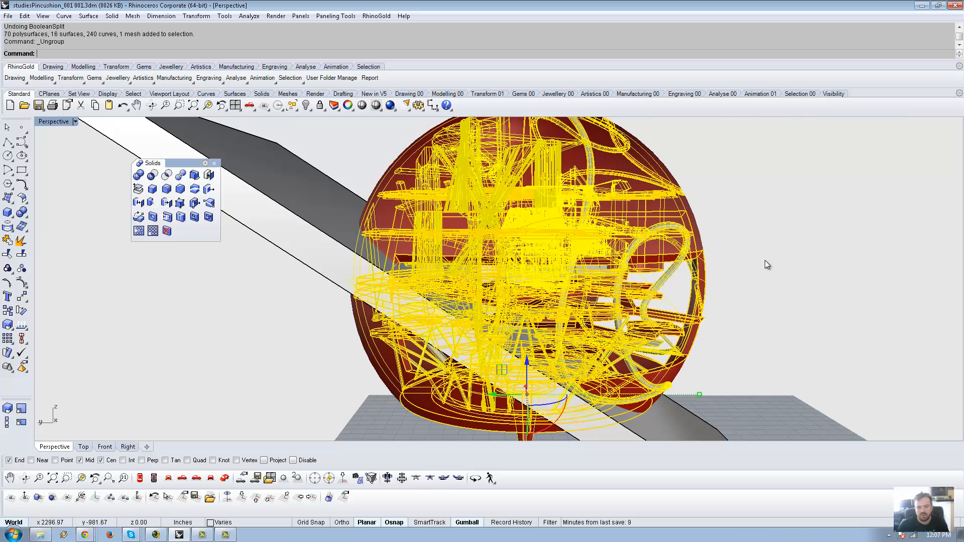
pyautogui.click(765, 260)
pyautogui.scroll(-5, 698, 224)
# Cap the planar holes of the red surfaces and polysurfaces on the pincushion's Layer 01 and group them
pyautogui.moveTo(604, 215); pyautogui.dragTo(530, 305, button='right')
pyautogui.click(517, 285)
pyautogui.moveTo(603, 288); pyautogui.dragTo(543, 292, button='right')
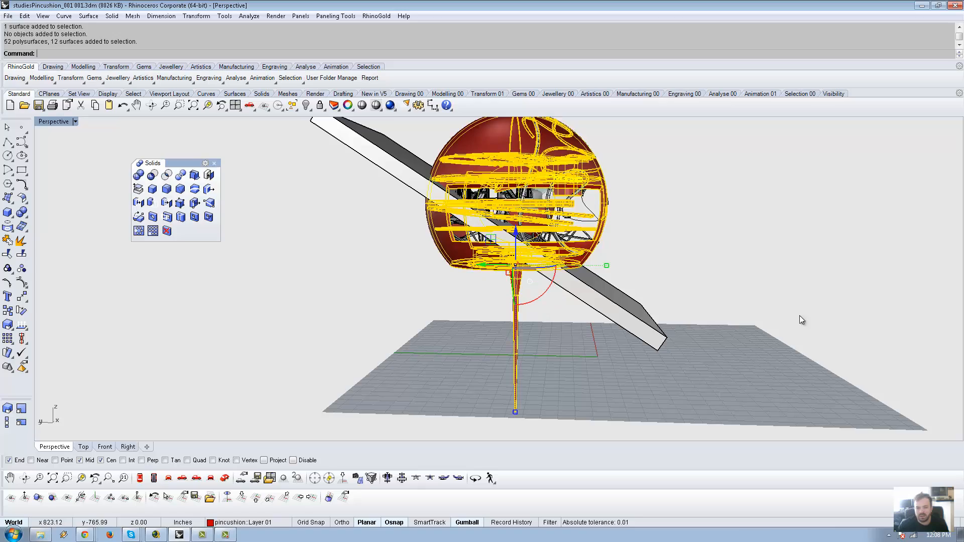
pyautogui.moveTo(738, 284); pyautogui.dragTo(394, 229, button='right')
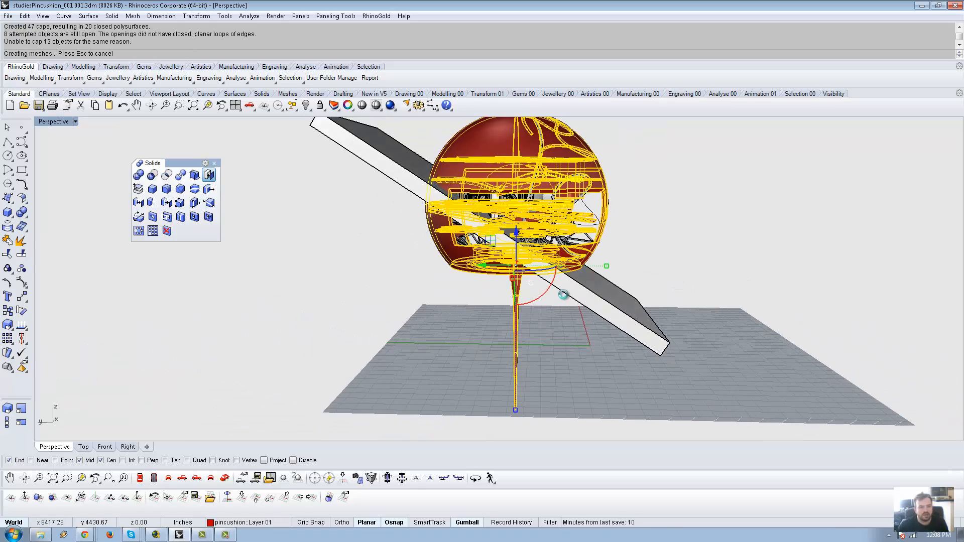
pyautogui.moveTo(534, 297); pyautogui.dragTo(559, 290, button='right')
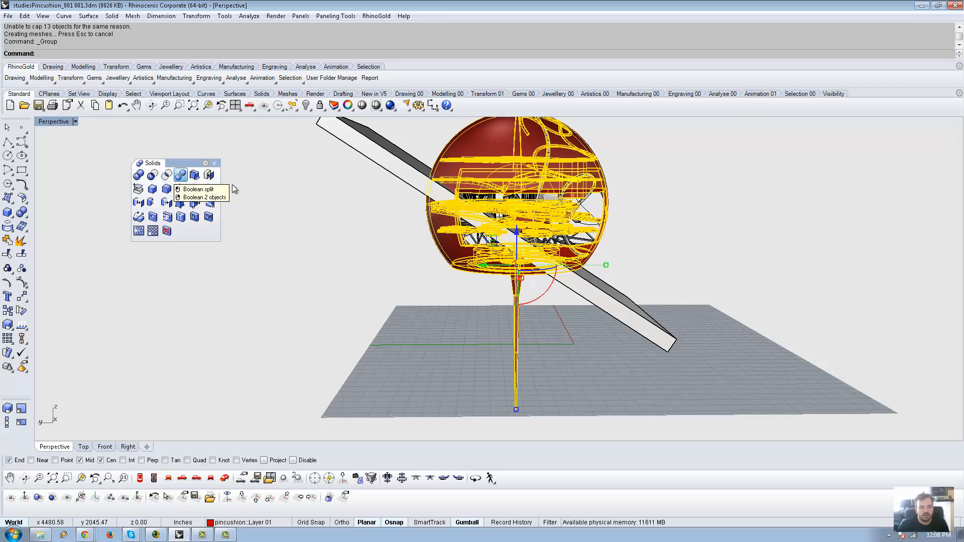
# Try to Boolean split the grouped red parts with the tilted slab as the cutter
pyautogui.click(180, 175)
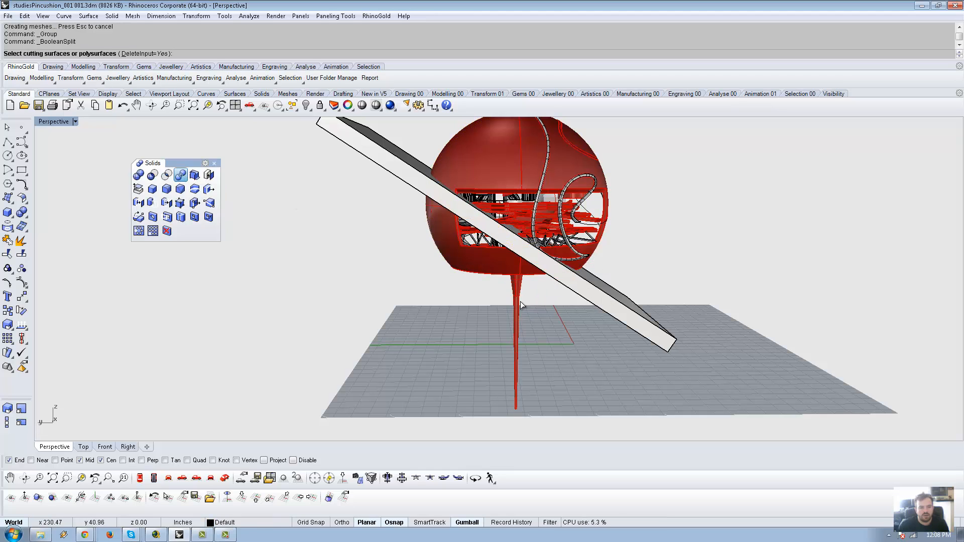
pyautogui.click(629, 307)
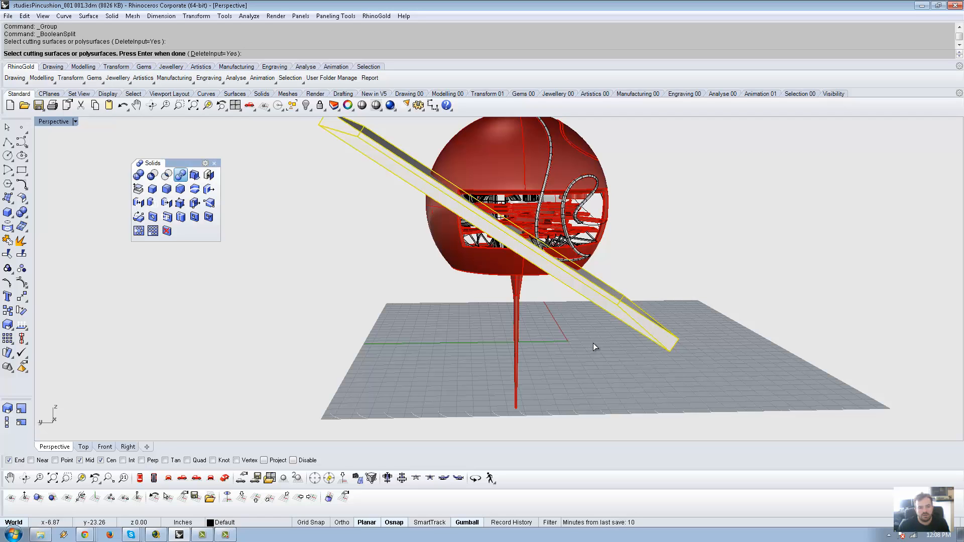
pyautogui.moveTo(593, 343); pyautogui.dragTo(523, 350, button='right')
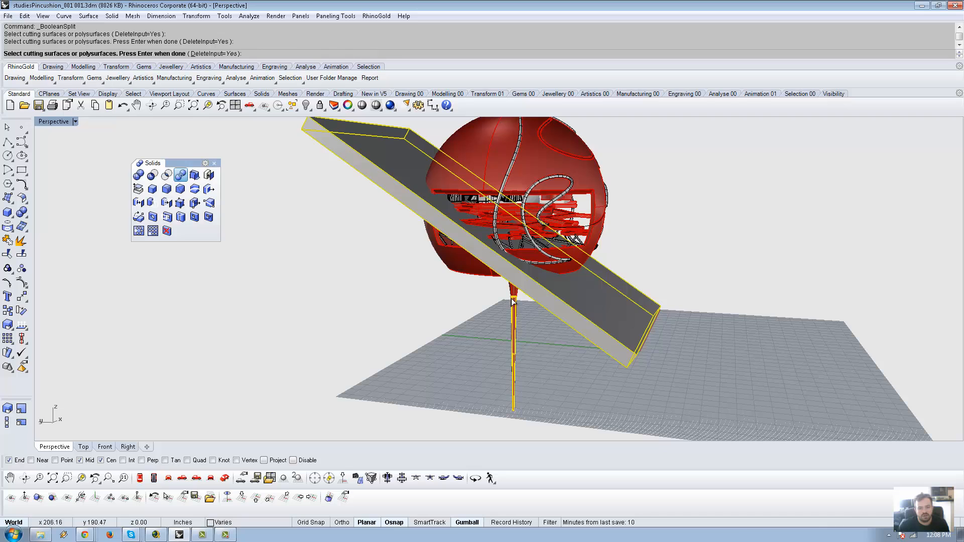
pyautogui.press('Return')
# Ungroup the red parts to check individual pieces, and undo both the ungrouping and the earlier grouping
pyautogui.click(466, 271)
pyautogui.moveTo(498, 306); pyautogui.dragTo(594, 312, button='right')
pyautogui.hotkey('ctrl', 'shift', 'g')
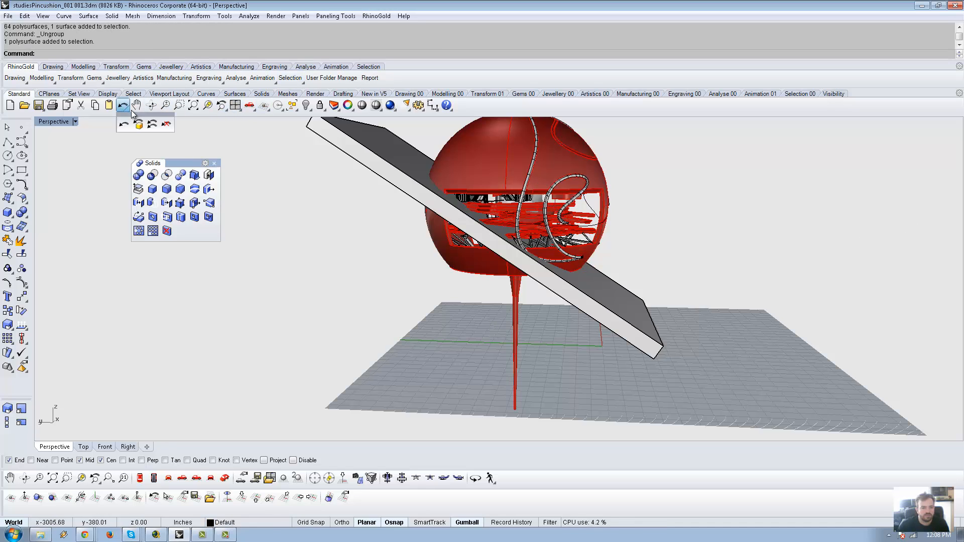
pyautogui.click(512, 314)
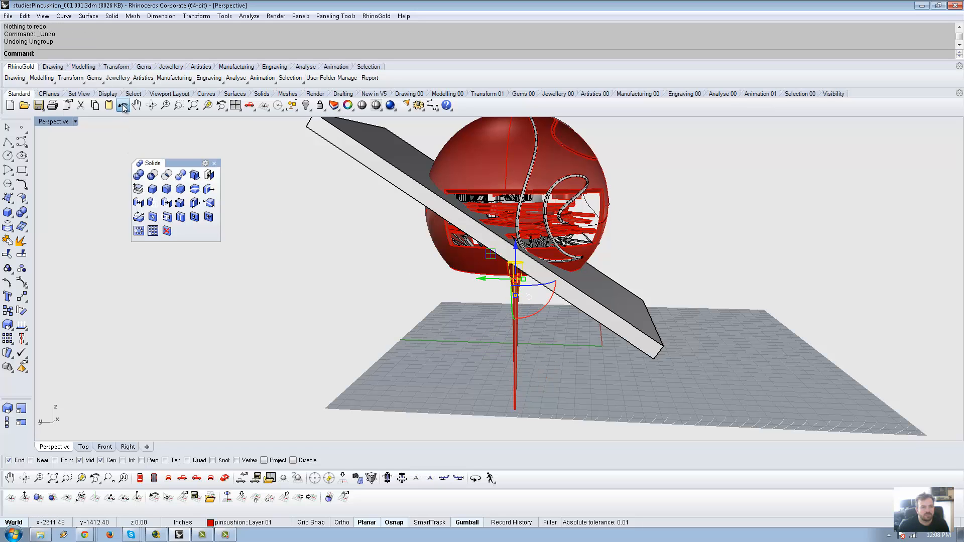
# Try to Boolean union the outer shell with the pin parts beneath it
pyautogui.click(553, 193)
pyautogui.moveTo(552, 194); pyautogui.dragTo(480, 198, button='right')
pyautogui.scroll(5, 628, 280)
pyautogui.scroll(8, 475, 203)
pyautogui.click(351, 263)
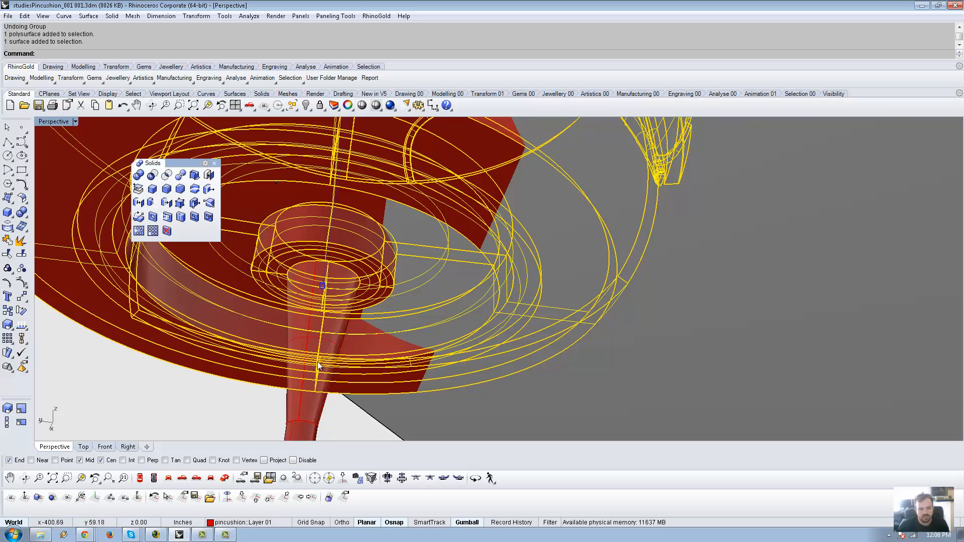
pyautogui.click(313, 428)
pyautogui.scroll(-6, 421, 188)
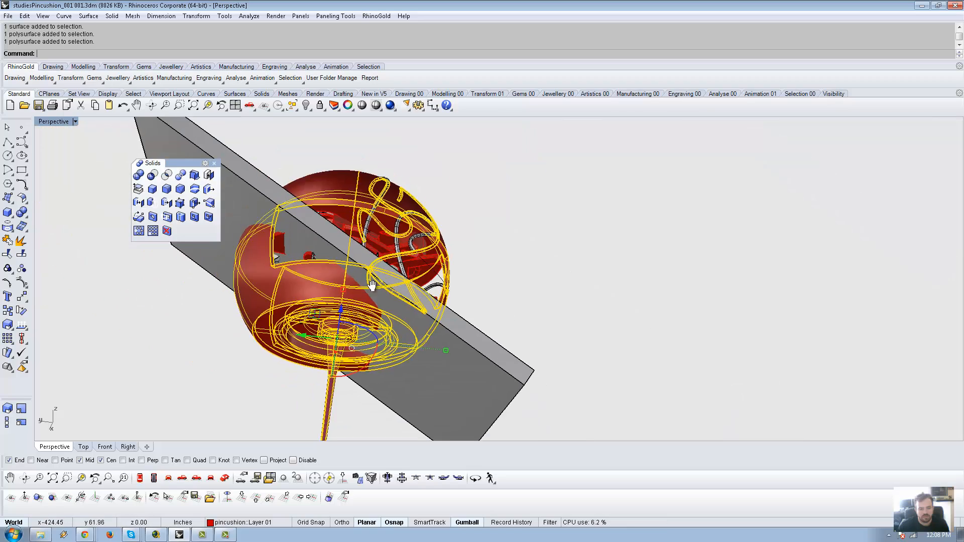
pyautogui.moveTo(420, 188); pyautogui.dragTo(94, 206, button='right')
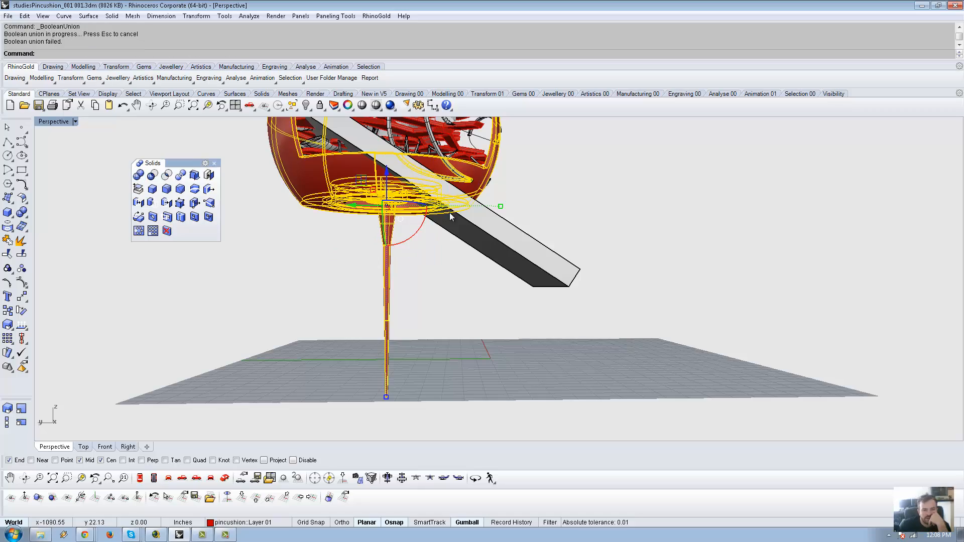
# Boolean union the pin's tapered top with its shaft, and try to unite the pin with the outer shell
pyautogui.moveTo(450, 217); pyautogui.dragTo(404, 221, button='right')
pyautogui.scroll(6, 424, 188)
pyautogui.click(389, 305)
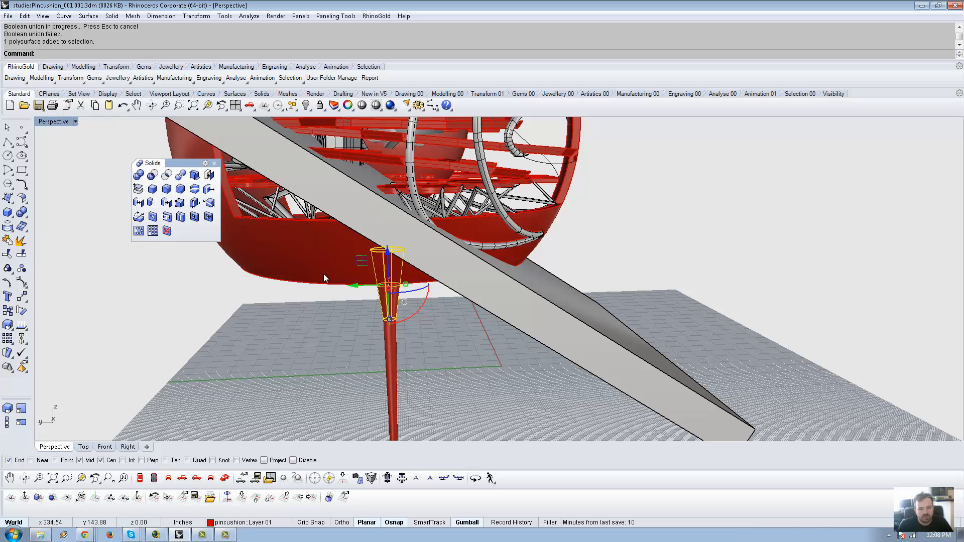
pyautogui.keyDown('shift'); pyautogui.click(394, 337); pyautogui.keyUp('shift')
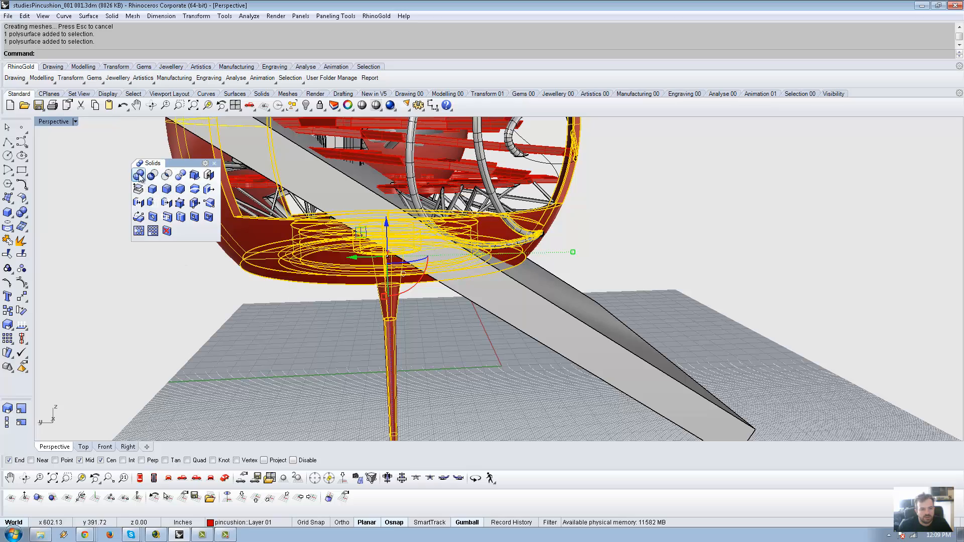
pyautogui.click(257, 338)
# Try to join the ring surface around the pin's top with the adjoining parts
pyautogui.moveTo(259, 339); pyautogui.dragTo(480, 185, button='right')
pyautogui.click(476, 141)
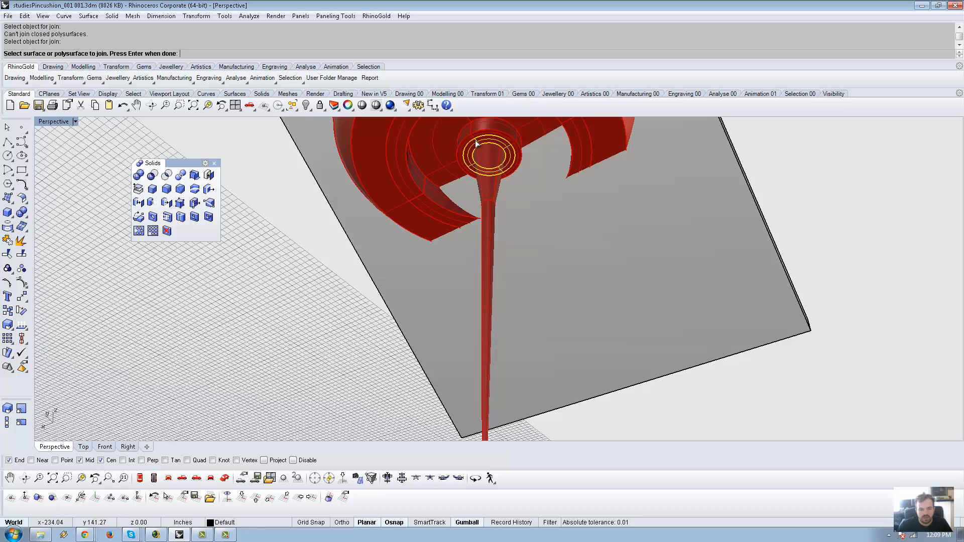
pyautogui.scroll(5, 460, 216)
pyautogui.press('Escape')
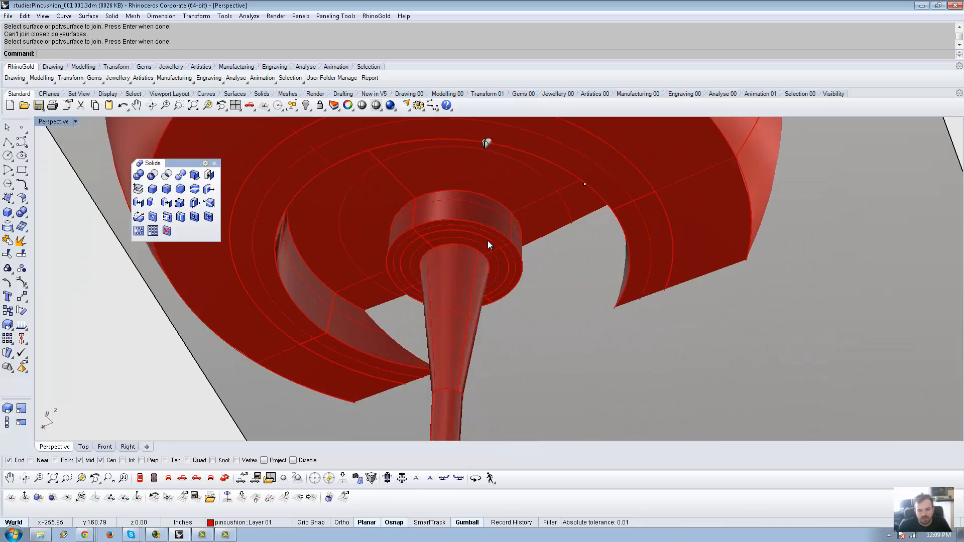
# Examine the shell's underside and the ring surface where the pin meets its collar
pyautogui.scroll(10, 485, 250)
pyautogui.click(485, 252)
pyautogui.scroll(-7, 486, 251)
pyautogui.click(506, 238)
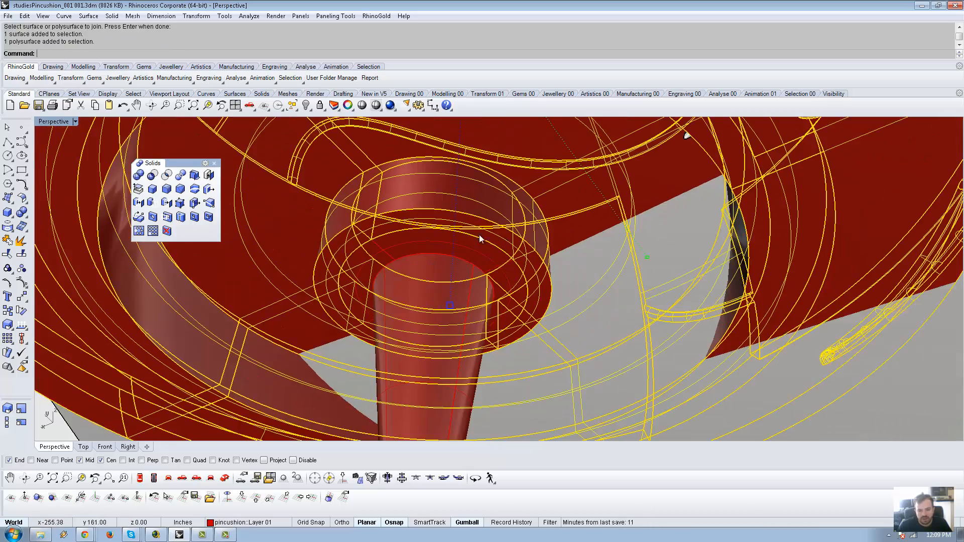
pyautogui.moveTo(479, 235); pyautogui.dragTo(431, 301, button='right')
pyautogui.keyDown('shift'); pyautogui.moveTo(431, 301); pyautogui.dragTo(577, 176, button='right'); pyautogui.keyUp('shift')
pyautogui.scroll(-12, 488, 187)
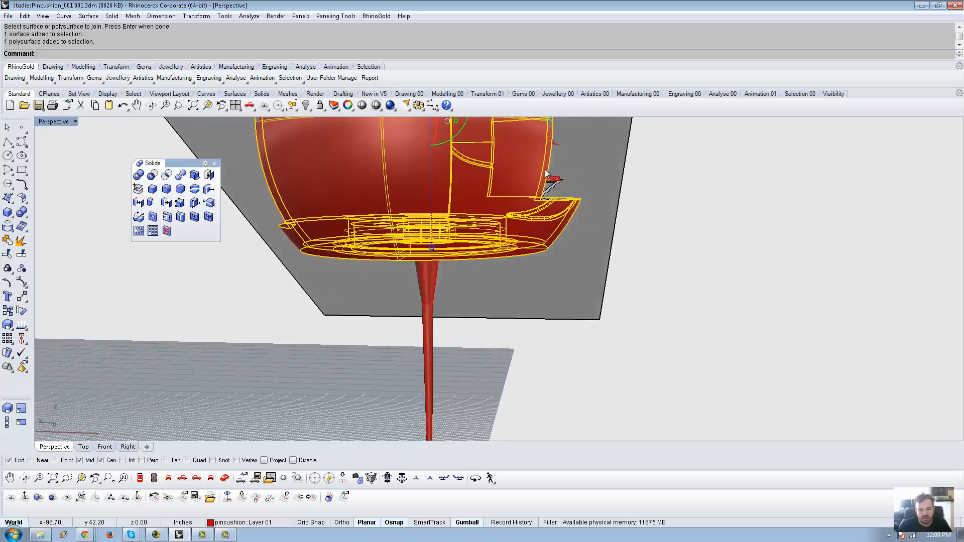
pyautogui.scroll(10, 415, 217)
pyautogui.moveTo(415, 216); pyautogui.dragTo(527, 186, button='right')
pyautogui.scroll(-10, 527, 185)
pyautogui.moveTo(516, 224); pyautogui.dragTo(586, 231, button='right')
pyautogui.click(319, 260)
pyautogui.scroll(8, 464, 256)
pyautogui.scroll(-12, 584, 227)
# Split the outer shell and the pin using the tilted slab as the cutting object
pyautogui.click(583, 232)
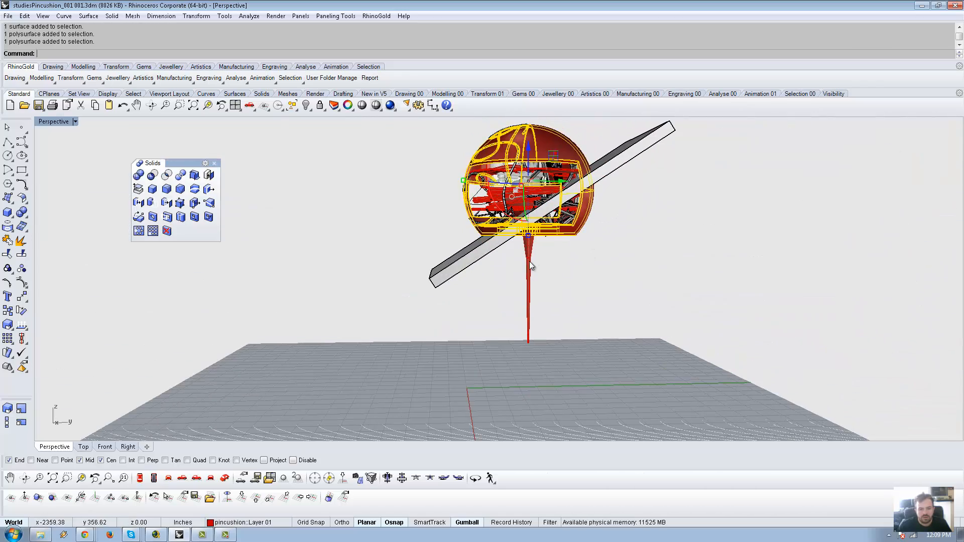
pyautogui.keyDown('shift'); pyautogui.click(529, 266); pyautogui.keyUp('shift')
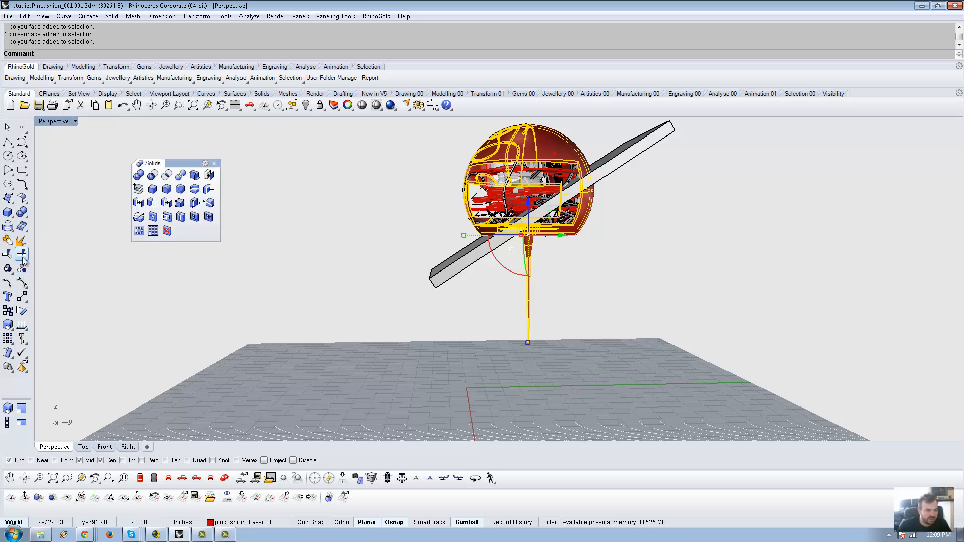
pyautogui.click(453, 265)
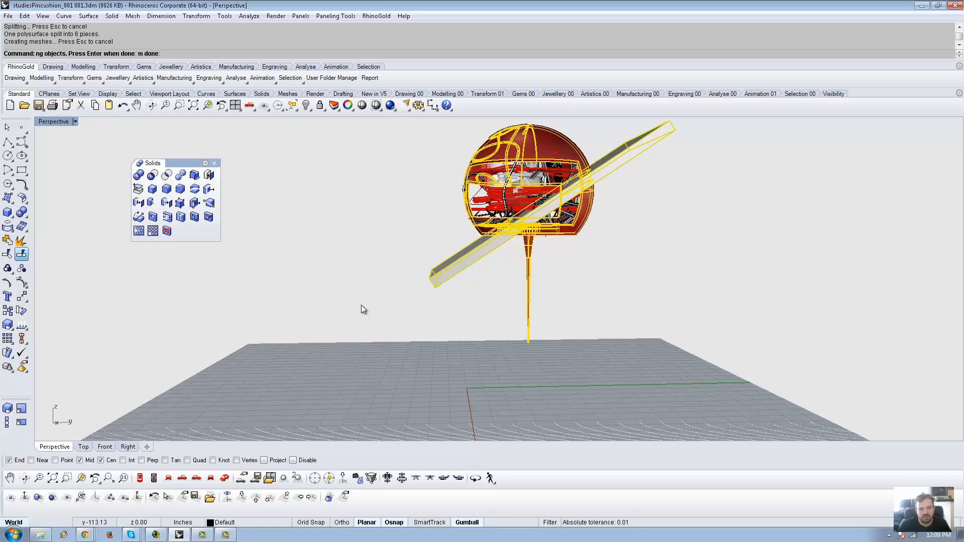
pyautogui.moveTo(446, 314); pyautogui.dragTo(606, 172, button='right')
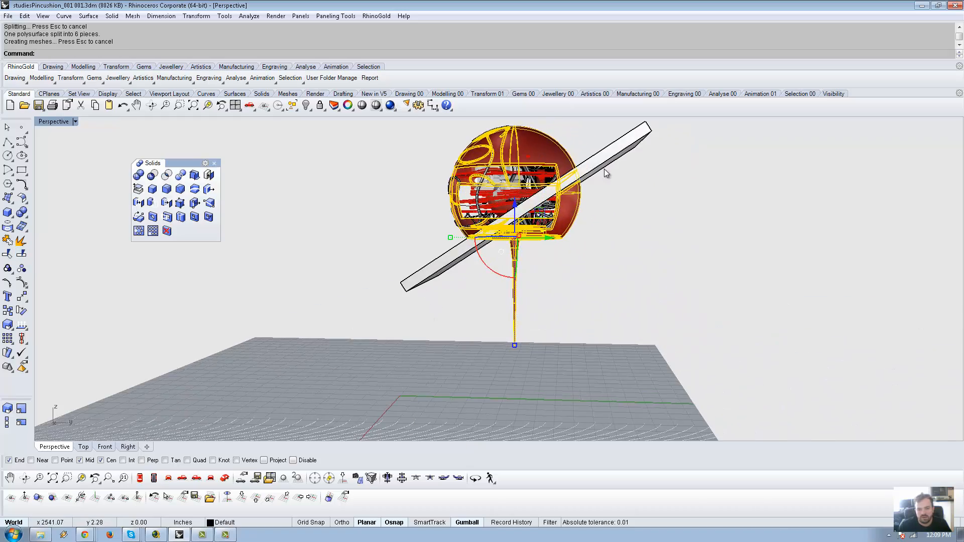
# Delete the outer shell pieces that lie outside the tilted slab
pyautogui.scroll(5, 606, 173)
pyautogui.click(534, 158)
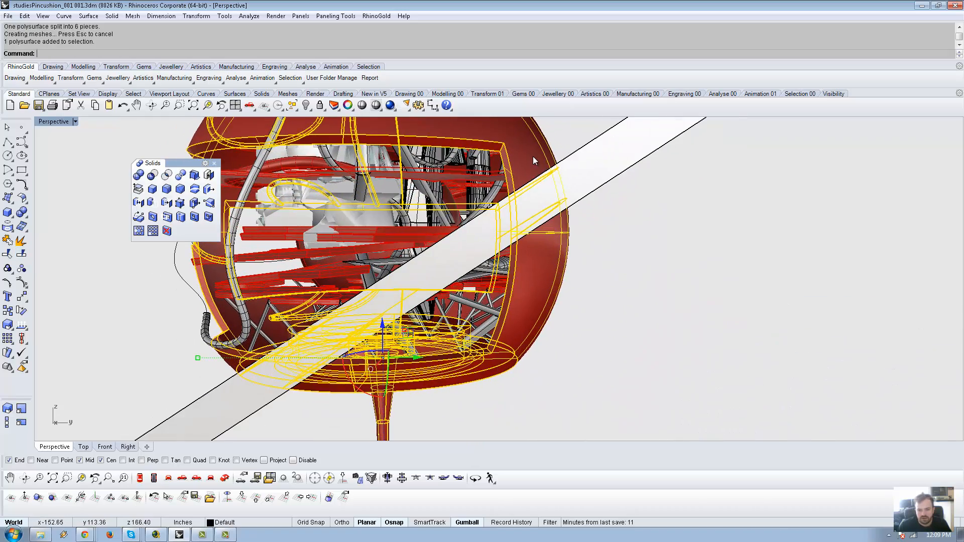
pyautogui.press('Delete')
pyautogui.click(551, 307)
pyautogui.press('Delete')
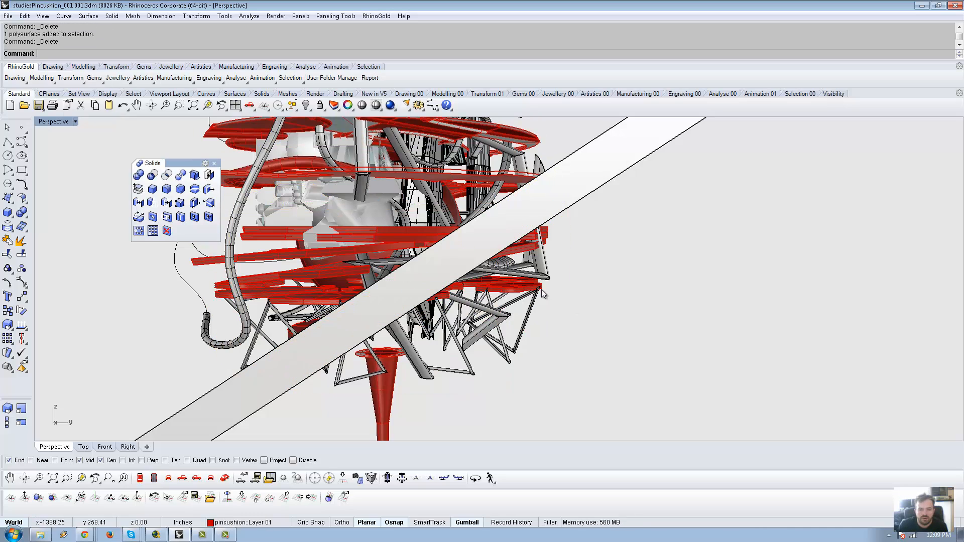
# Hide the tilted slab to inspect what remains of the shell, and undo the hiding
pyautogui.scroll(-5, 542, 294)
pyautogui.moveTo(543, 294); pyautogui.dragTo(579, 317, button='right')
pyautogui.click(497, 341)
pyautogui.hotkey('ctrl', 'h')
pyautogui.hotkey('ctrl', 'z')
pyautogui.scroll(5, 580, 318)
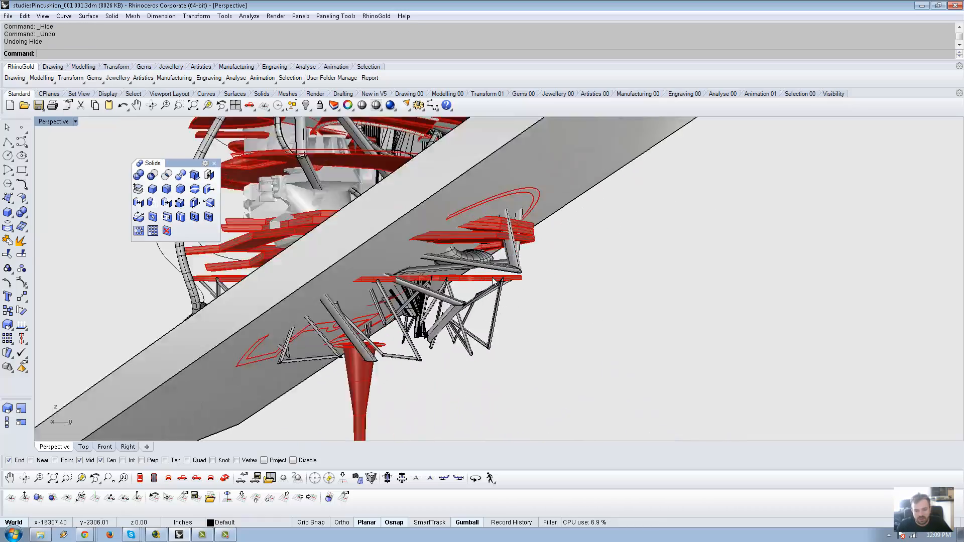
pyautogui.scroll(-5, 673, 188)
# Using the tilted slab as the cutting object, trim away the grey struts hanging below it around the pin's top
pyautogui.click(673, 190)
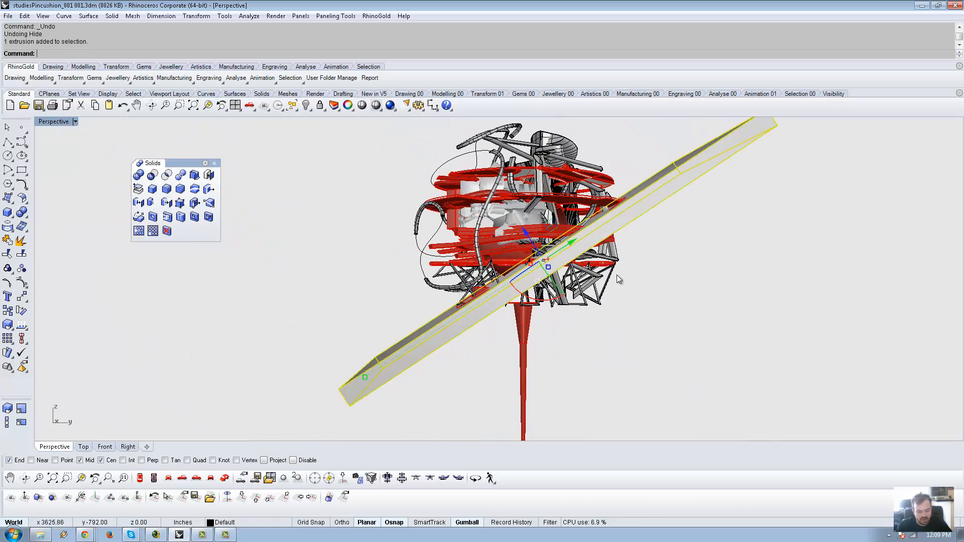
pyautogui.hotkey('ctrl', 't')
pyautogui.click(597, 305)
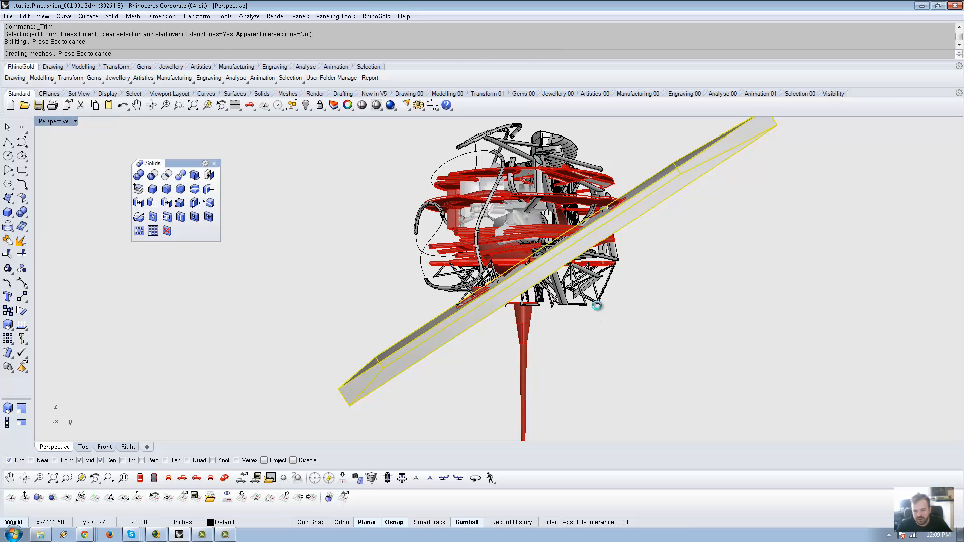
pyautogui.click(578, 308)
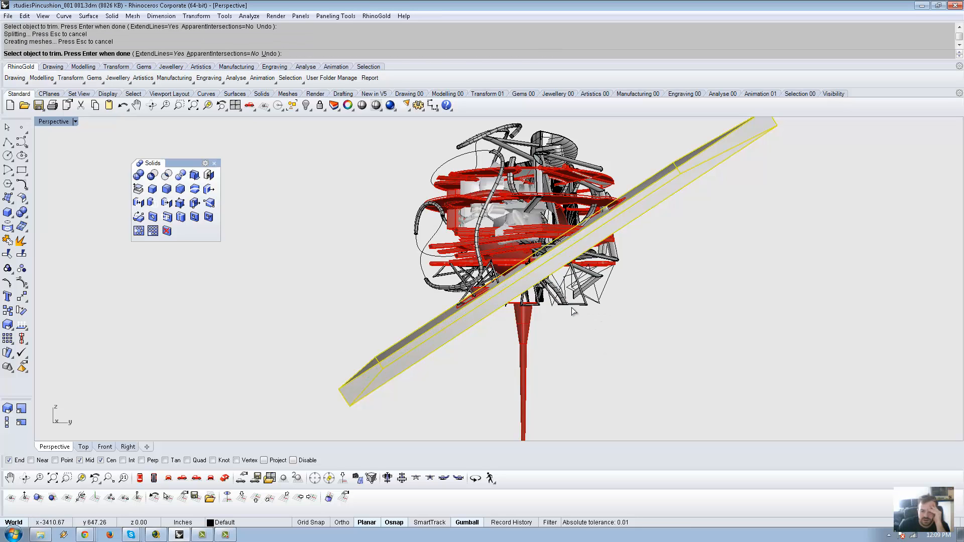
pyautogui.scroll(8, 576, 305)
pyautogui.click(526, 300)
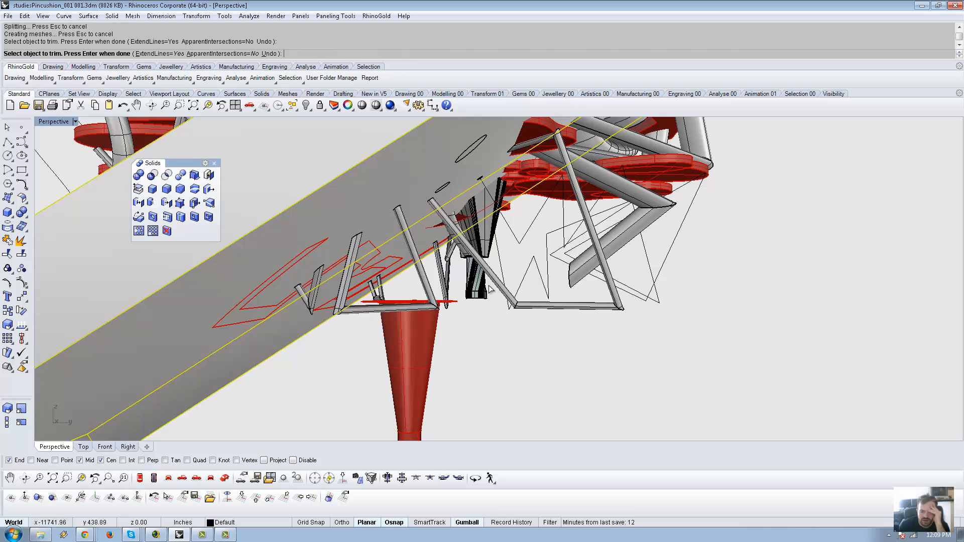
pyautogui.click(490, 286)
pyautogui.click(471, 292)
pyautogui.click(452, 299)
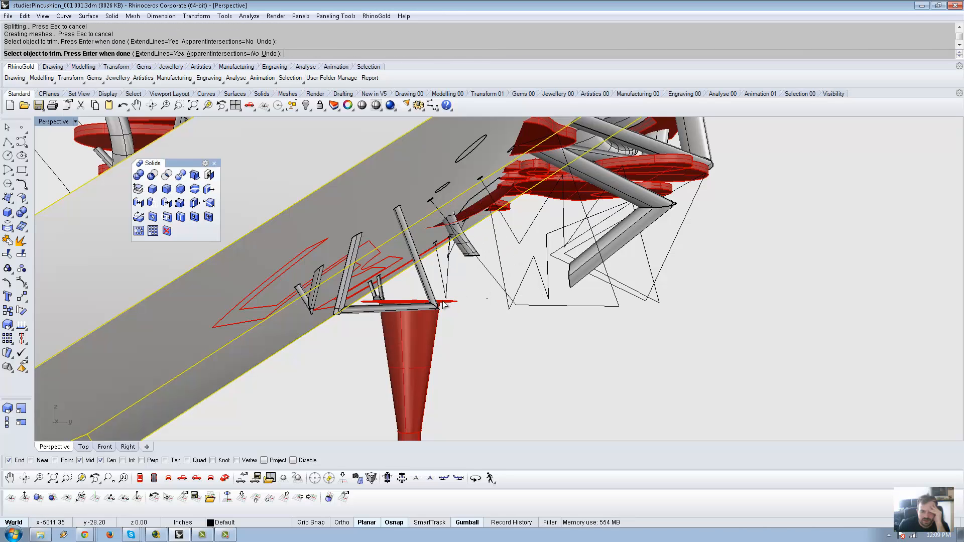
pyautogui.click(366, 312)
pyautogui.click(402, 356)
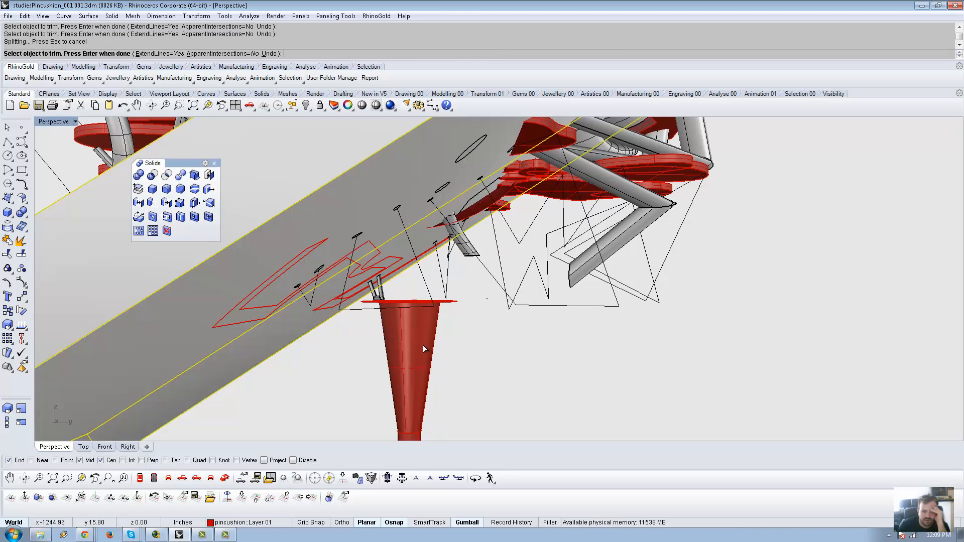
# Trim the remaining grey struts beneath the red discs on the slab's lower side
pyautogui.scroll(-6, 598, 306)
pyautogui.moveTo(598, 307); pyautogui.dragTo(635, 266, button='right')
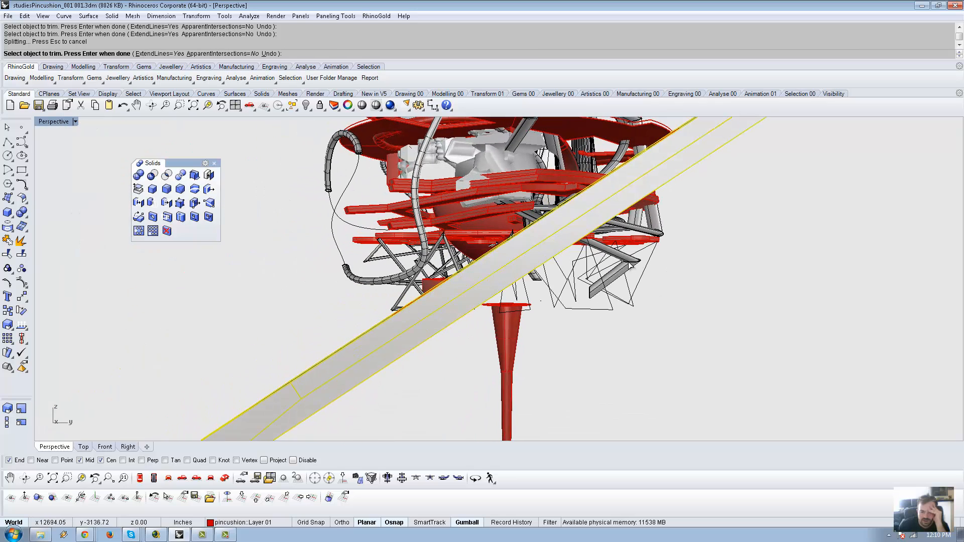
pyautogui.click(623, 273)
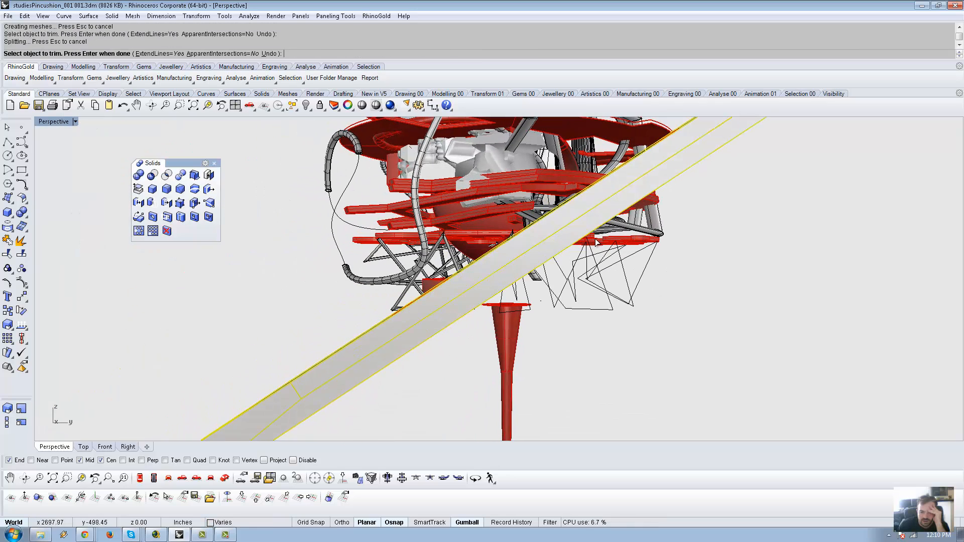
pyautogui.click(592, 245)
pyautogui.click(601, 249)
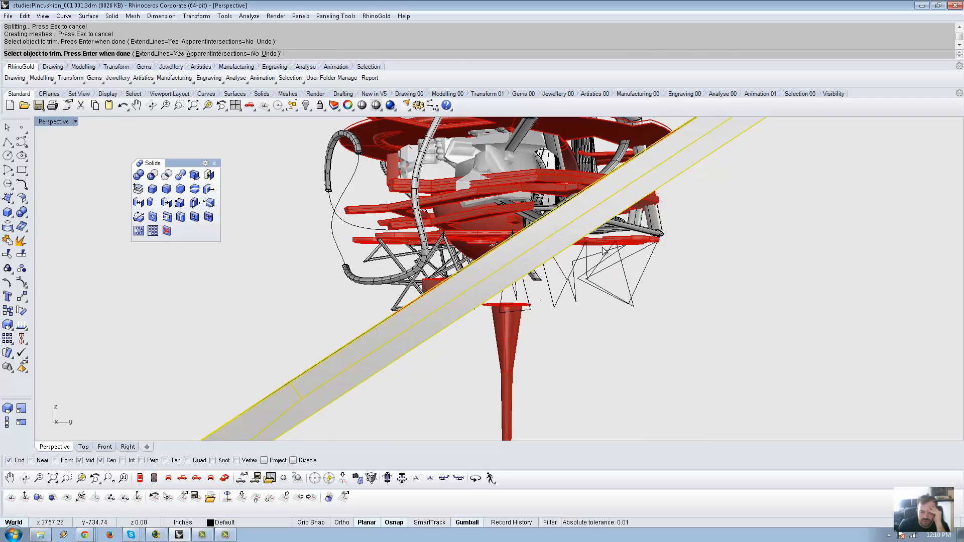
# Trim the curved red surface and the small red pieces protruding just below the slab's underside
pyautogui.scroll(10, 601, 249)
pyautogui.click(525, 242)
pyautogui.click(435, 218)
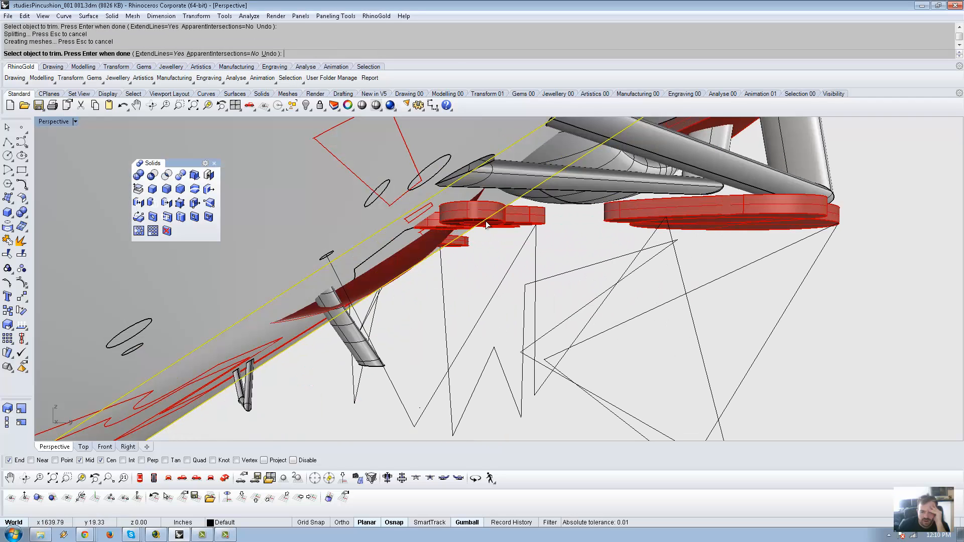
pyautogui.click(444, 232)
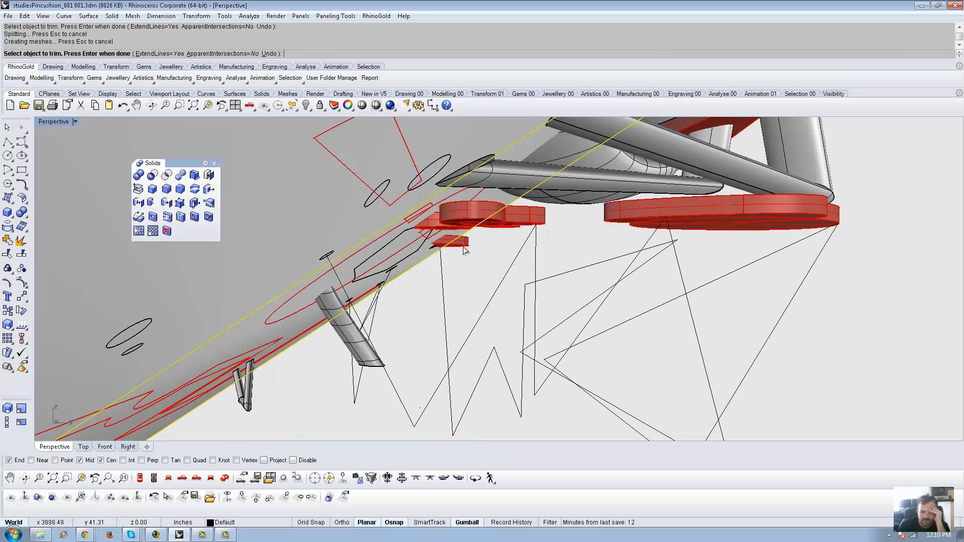
pyautogui.click(453, 248)
pyautogui.scroll(-8, 502, 231)
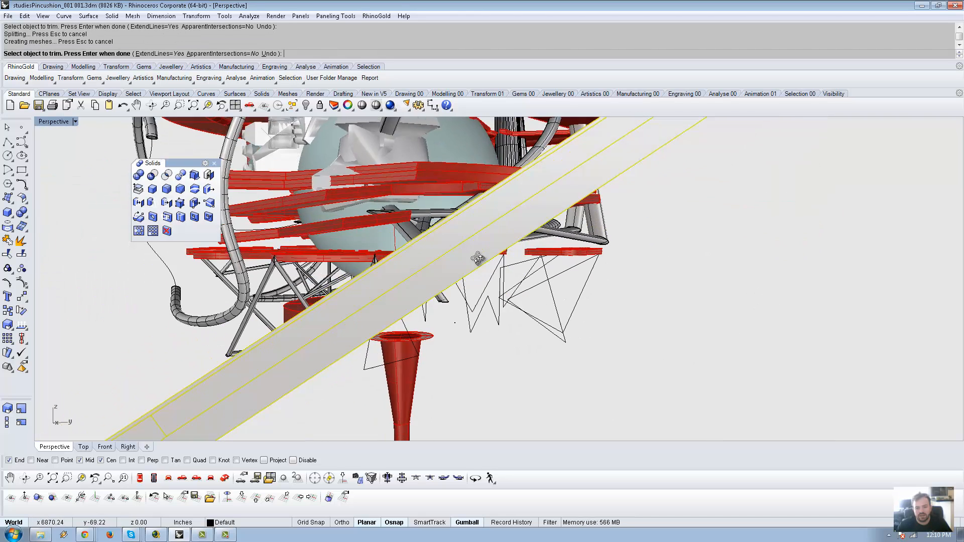
# Trim the grey tubes and red ring pieces protruding below the higher part of the slab
pyautogui.click(528, 224)
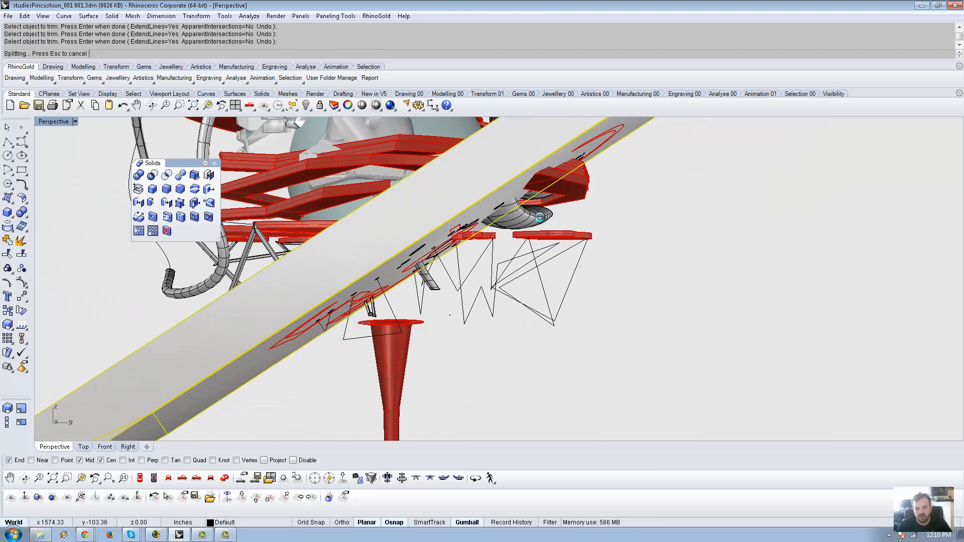
pyautogui.click(563, 200)
pyautogui.click(570, 193)
pyautogui.click(580, 179)
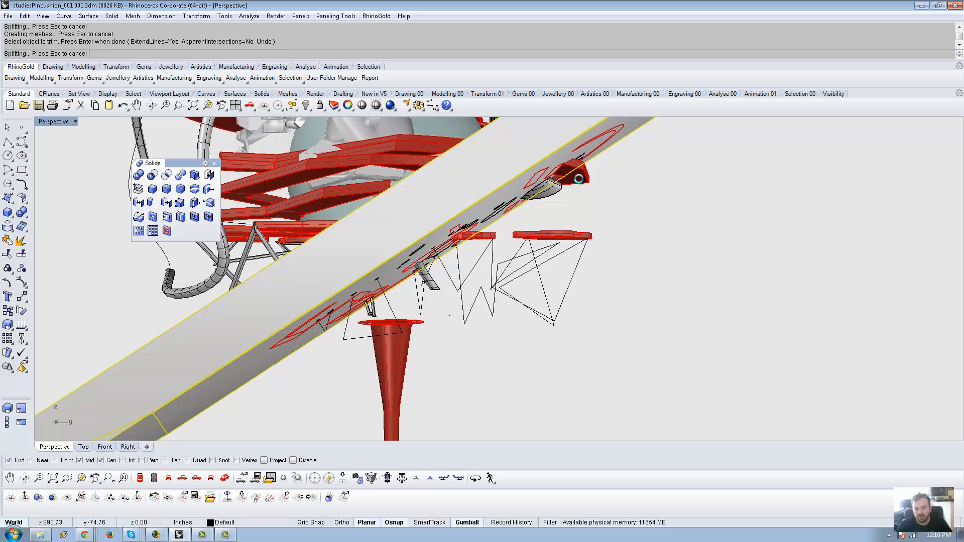
pyautogui.click(483, 239)
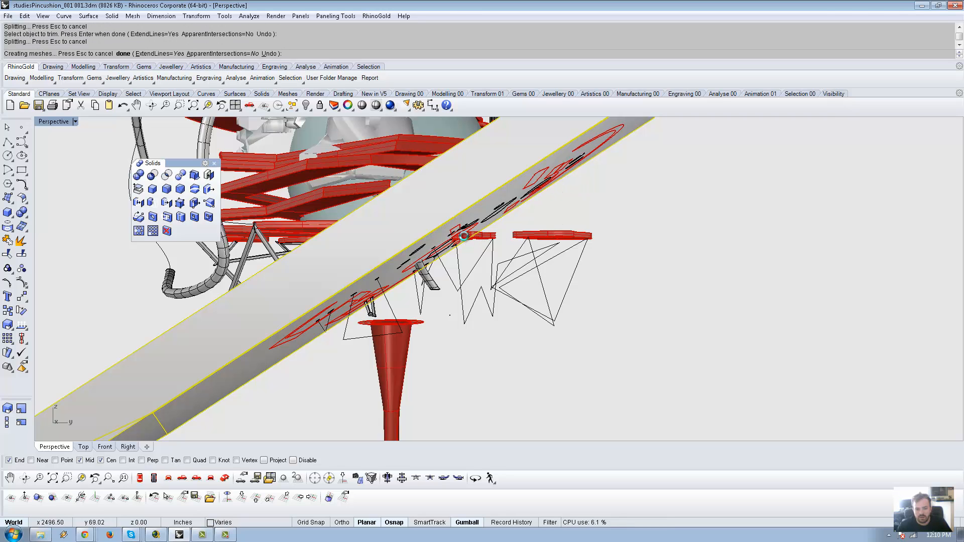
# Trim the stacked red bands, inner sphere and tubes where they rise above the slab's upper face
pyautogui.scroll(-5, 477, 241)
pyautogui.moveTo(477, 241)
pyautogui.mouseDown(button='right')
pyautogui.moveTo(491, 244)
pyautogui.moveTo(484, 259)
pyautogui.mouseUp(button='right')
pyautogui.click(362, 260)
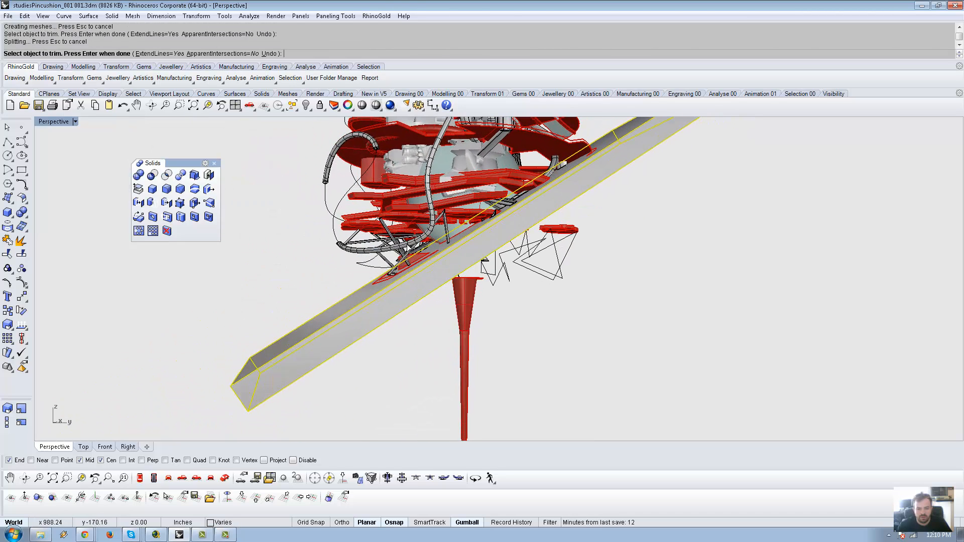
pyautogui.click(442, 229)
pyautogui.click(441, 221)
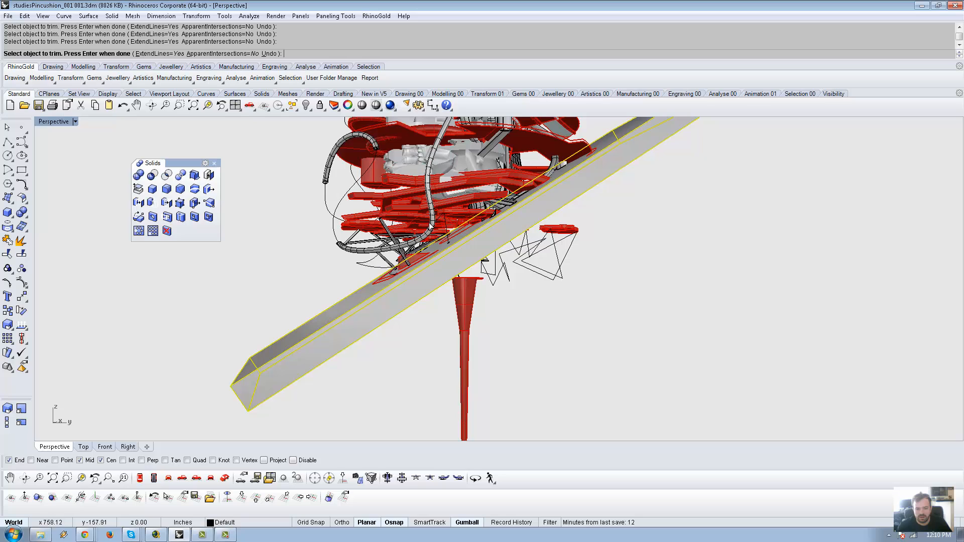
pyautogui.click(441, 222)
pyautogui.click(455, 236)
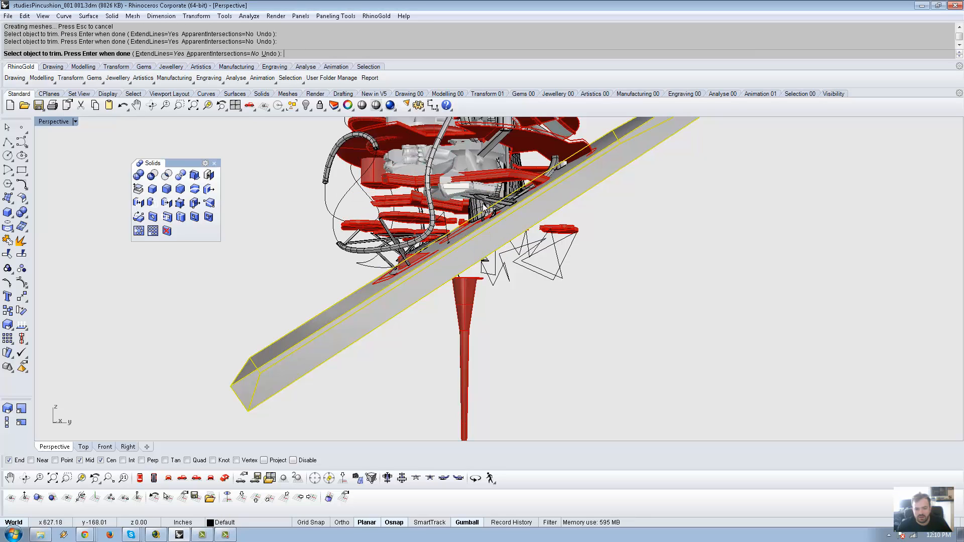
pyautogui.click(488, 212)
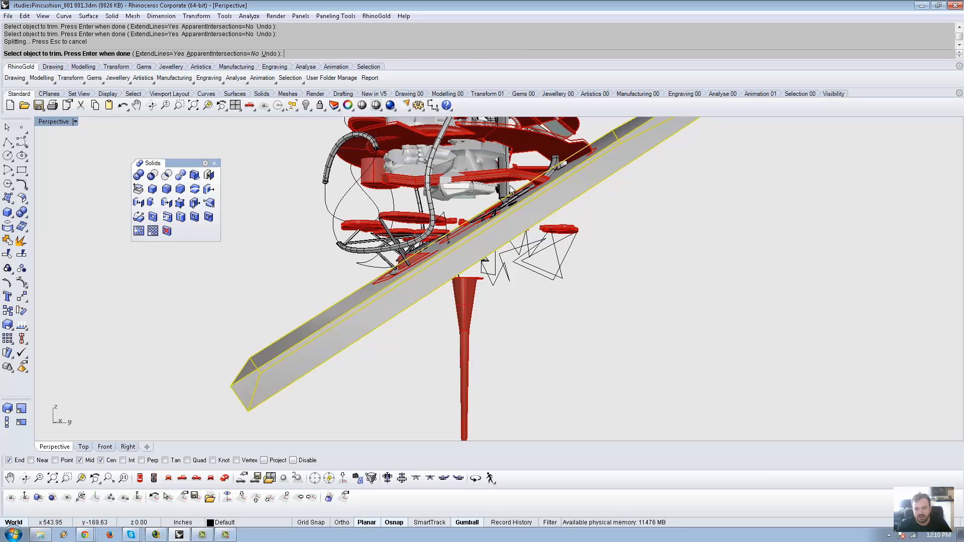
pyautogui.click(539, 168)
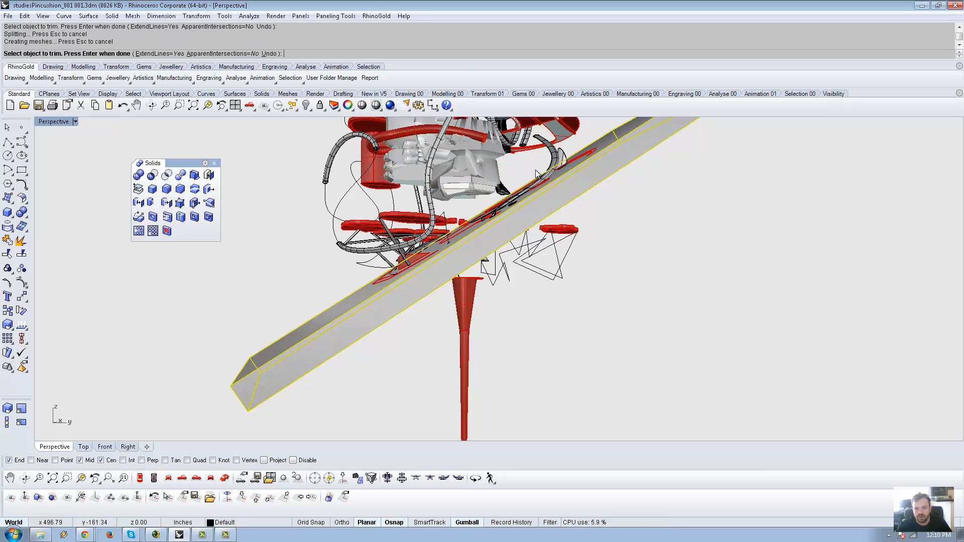
# Trim the dark strut ends and thin lattice pieces standing on the slab's upper face
pyautogui.keyDown('shift'); pyautogui.moveTo(561, 156); pyautogui.dragTo(529, 197, button='right'); pyautogui.keyUp('shift')
pyautogui.click(478, 203)
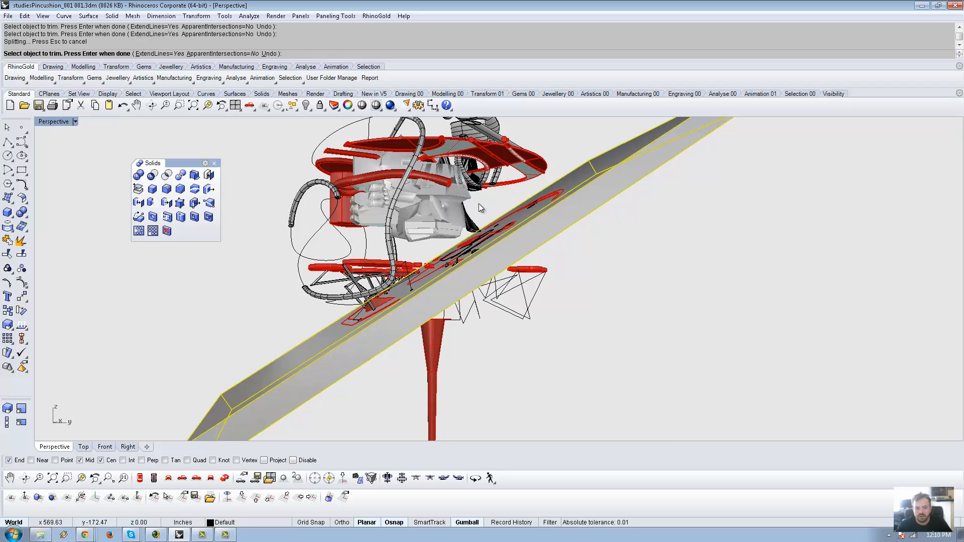
pyautogui.click(477, 229)
pyautogui.click(476, 230)
pyautogui.click(411, 272)
pyautogui.click(395, 273)
pyautogui.click(427, 307)
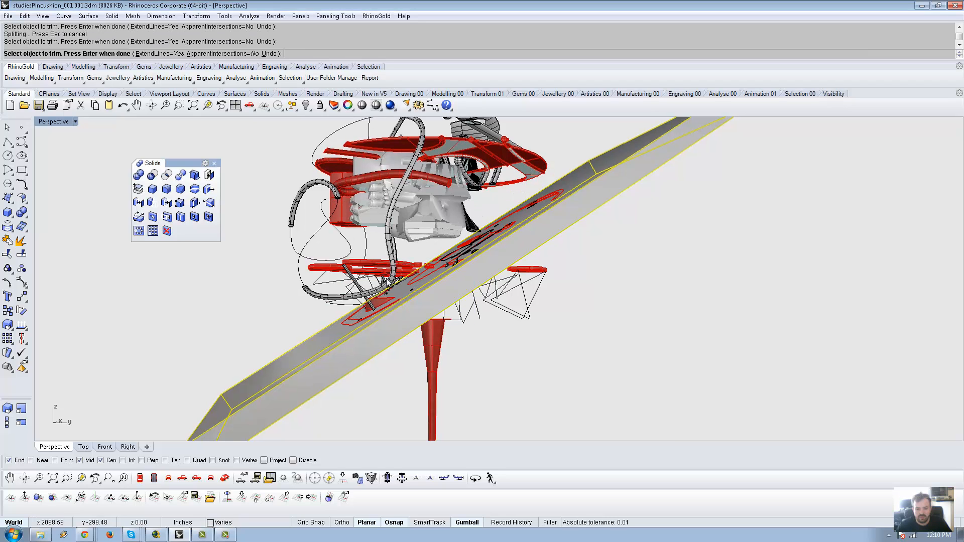
# Trim the leftover grey struts beneath the red discs on the slab's upper side
pyautogui.click(382, 278)
pyautogui.click(373, 292)
pyautogui.rightClick(371, 293)
pyautogui.click(367, 295)
pyautogui.click(367, 296)
pyautogui.rightClick(367, 295)
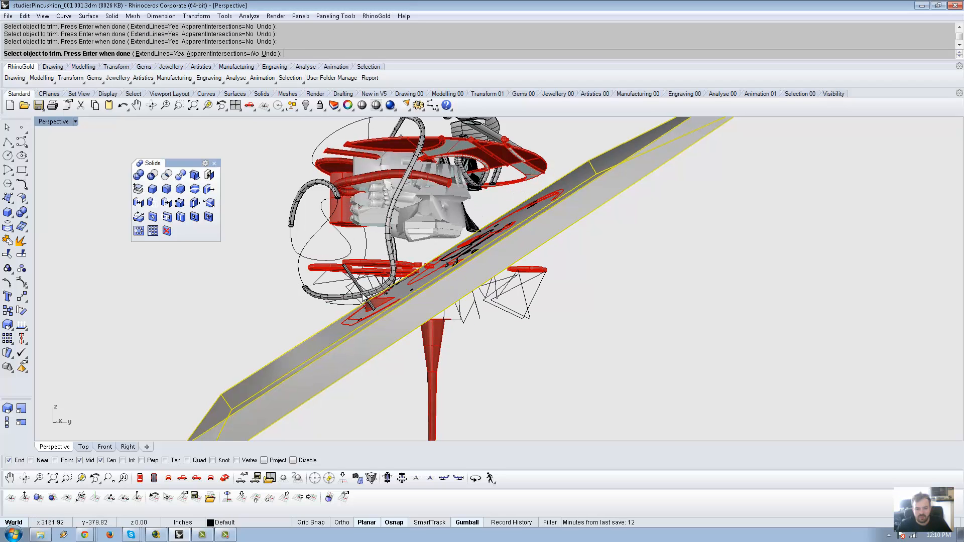
pyautogui.click(368, 295)
pyautogui.click(373, 295)
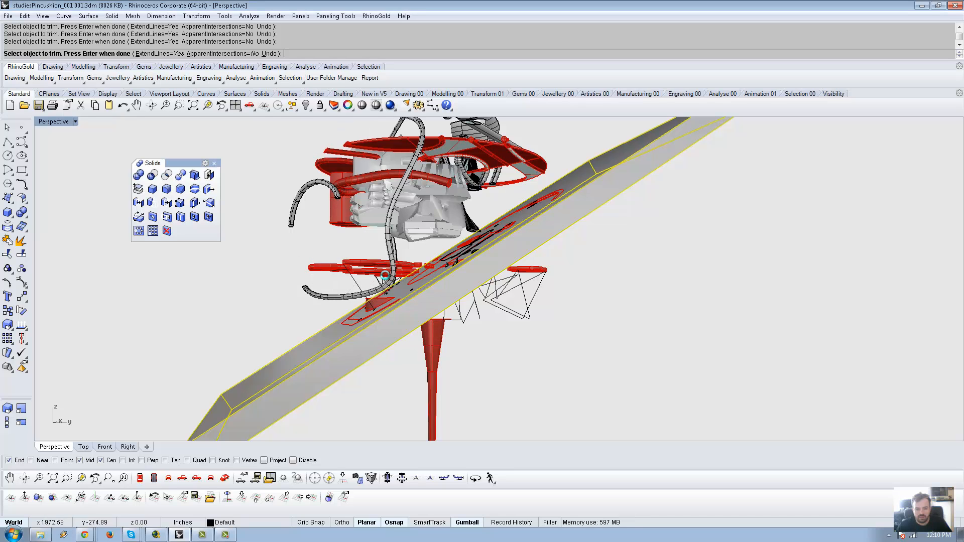
# Trim the small red discs meeting the slab's upper face, and finish the trimming
pyautogui.click(392, 275)
pyautogui.scroll(12, 408, 271)
pyautogui.click(442, 240)
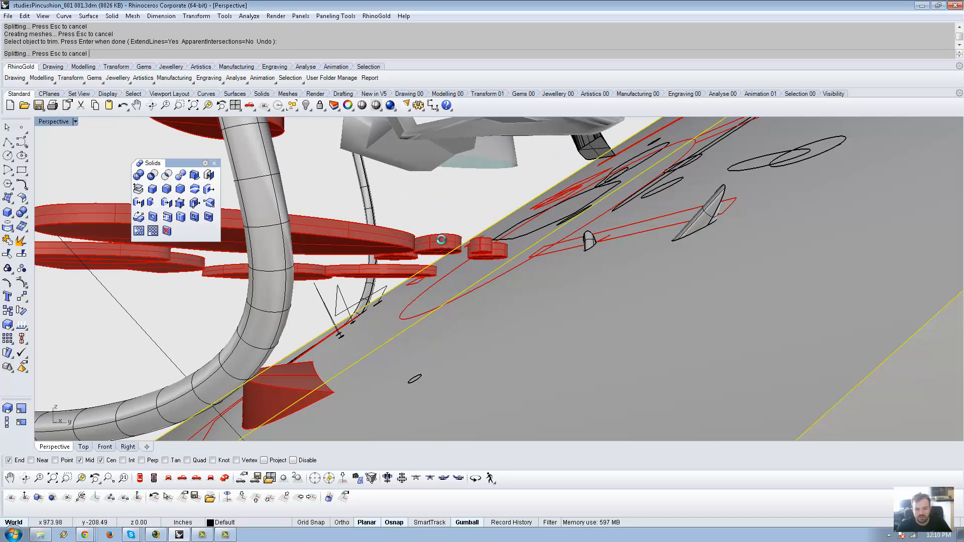
pyautogui.scroll(-8, 444, 251)
pyautogui.scroll(3, 451, 273)
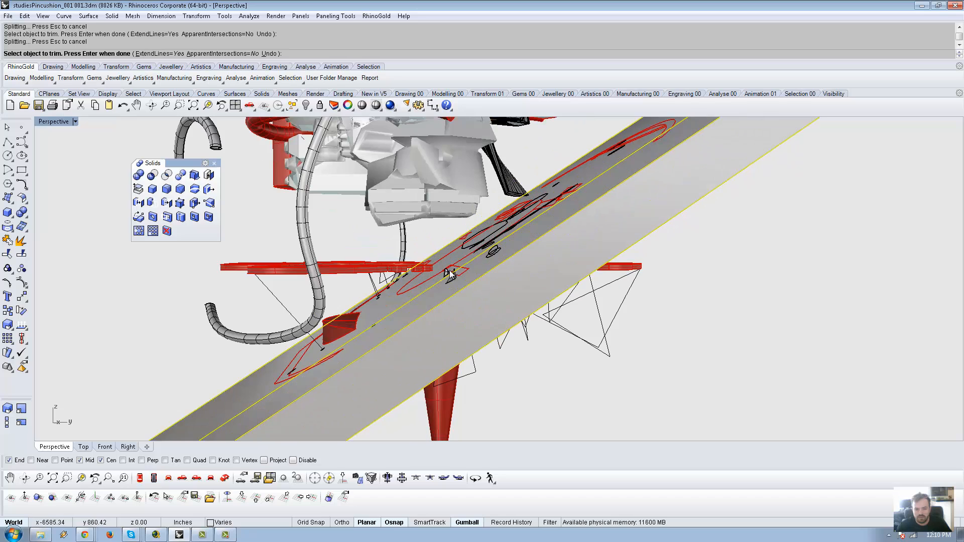
pyautogui.scroll(3, 446, 274)
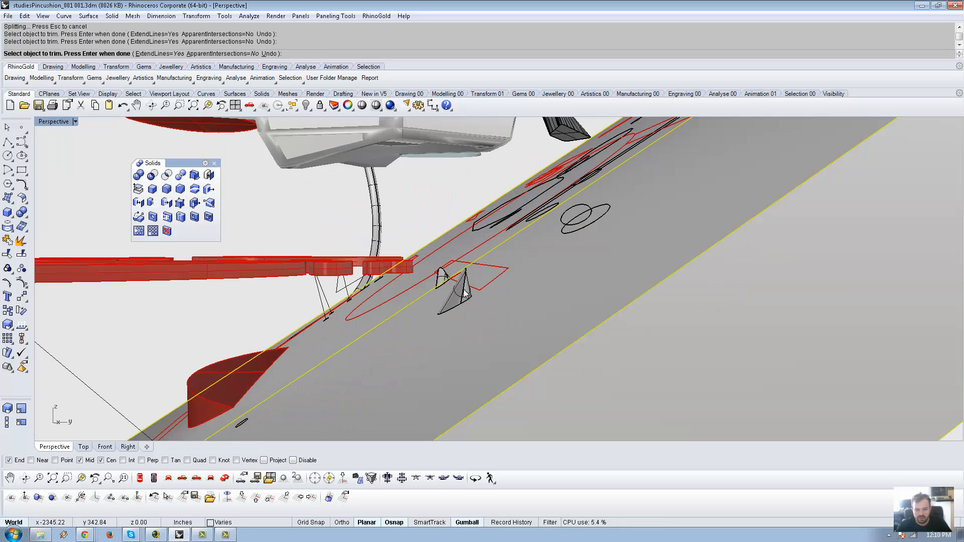
pyautogui.scroll(-10, 439, 277)
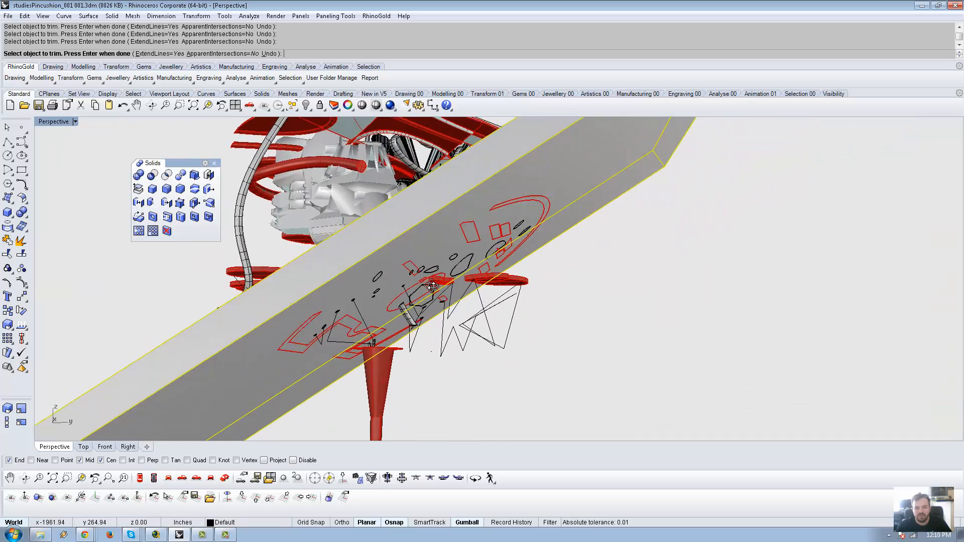
pyautogui.moveTo(505, 307); pyautogui.dragTo(609, 314, button='right')
pyautogui.rightClick(610, 314)
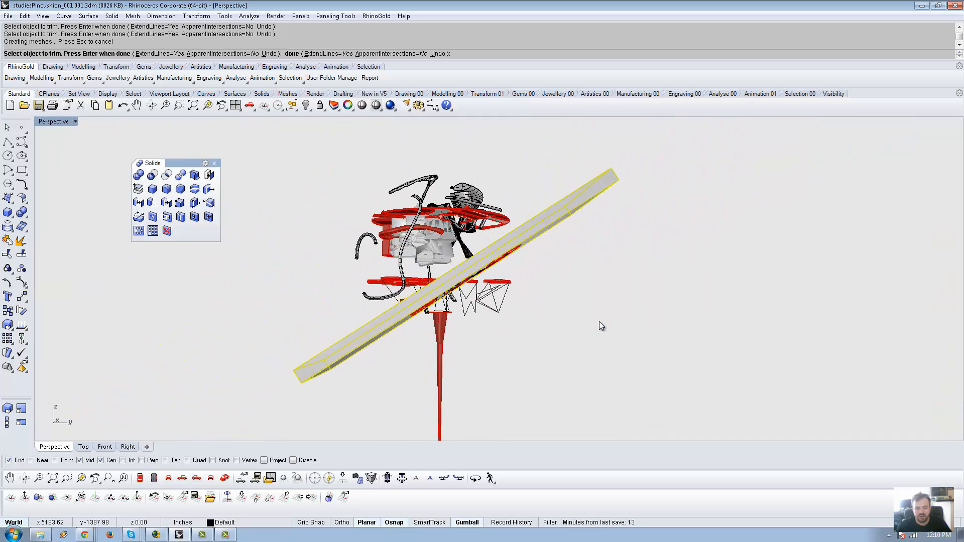
pyautogui.click(591, 322)
# Ungroup the parts above the tilted slab and delete the leftover pieces outside it
pyautogui.moveTo(532, 308); pyautogui.dragTo(505, 300, button='right')
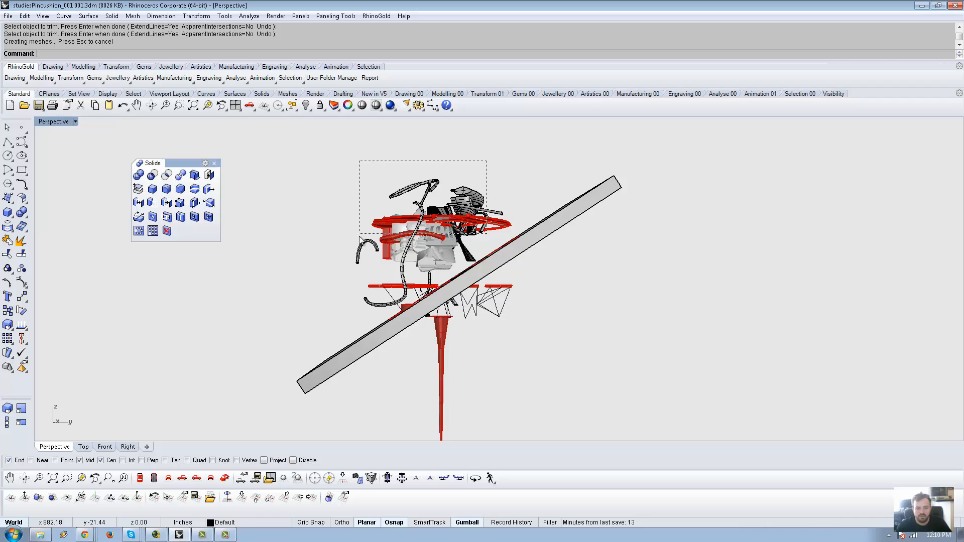
pyautogui.moveTo(360, 236); pyautogui.dragTo(359, 235)
pyautogui.moveTo(390, 246); pyautogui.dragTo(397, 244, button='right')
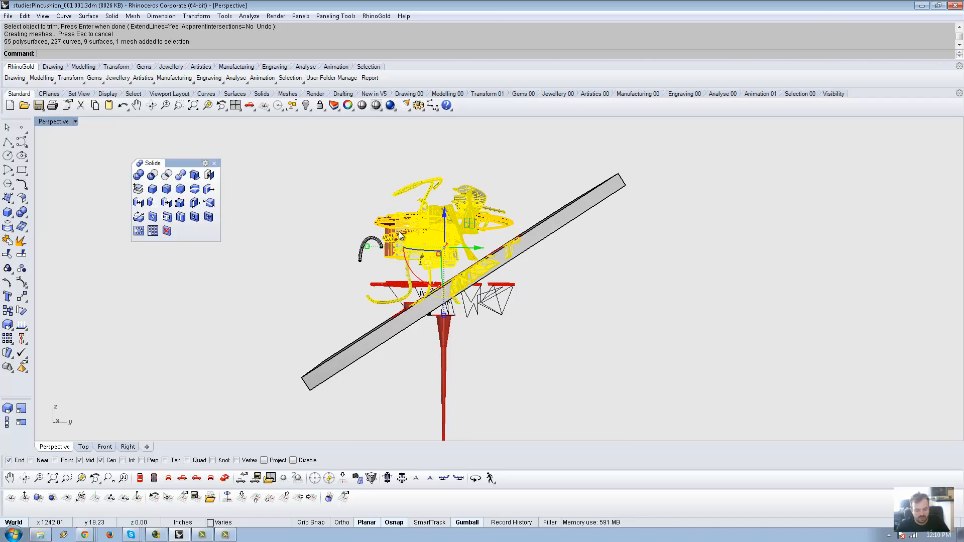
pyautogui.hotkey('ctrl', 'shift', 'g')
pyautogui.hotkey('ctrl', 'shift', 'g')
pyautogui.click(496, 202)
pyautogui.moveTo(366, 250); pyautogui.dragTo(366, 249)
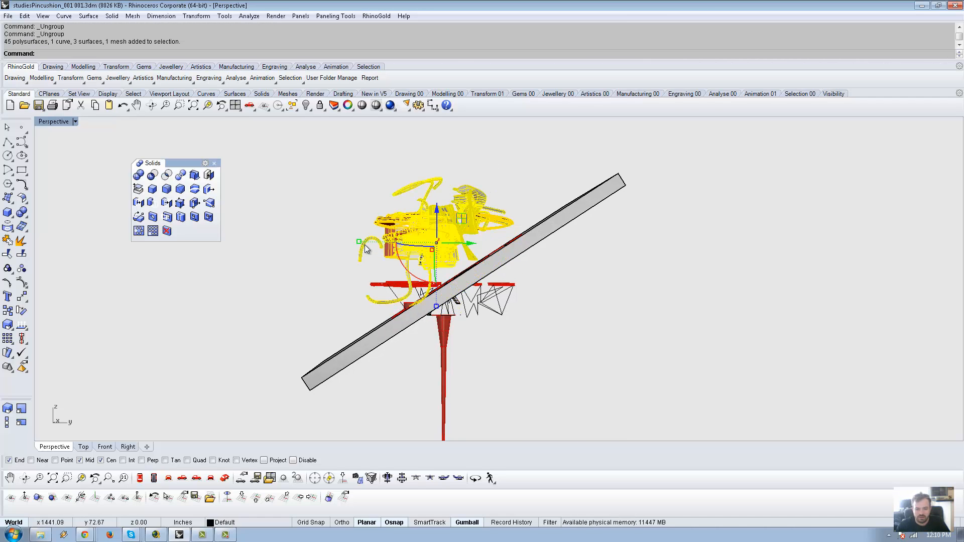
pyautogui.press('Delete')
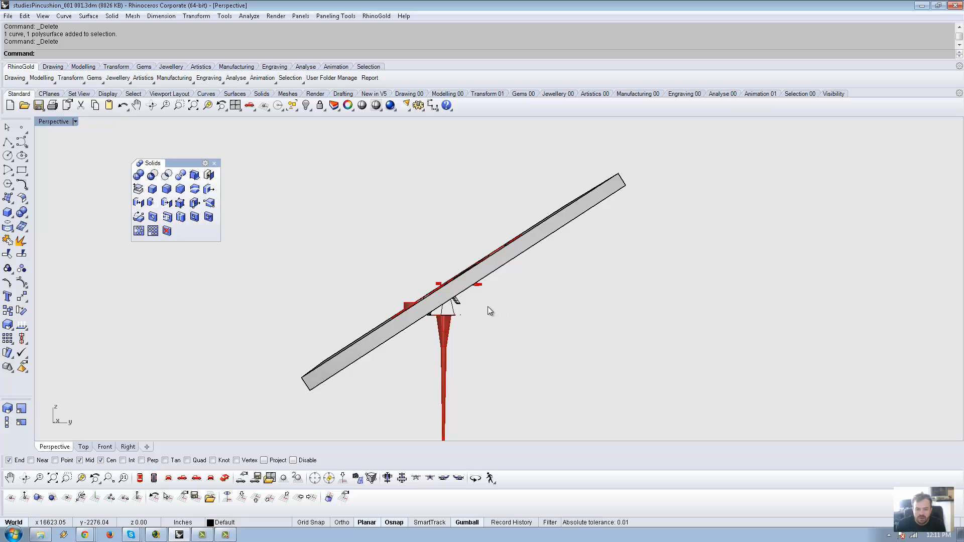
# Delete the red pin and the flat collar surfaces left below the slab
pyautogui.moveTo(443, 316); pyautogui.dragTo(443, 318)
pyautogui.press('Delete')
pyautogui.click(447, 315)
pyautogui.click(446, 315)
pyautogui.press('Delete')
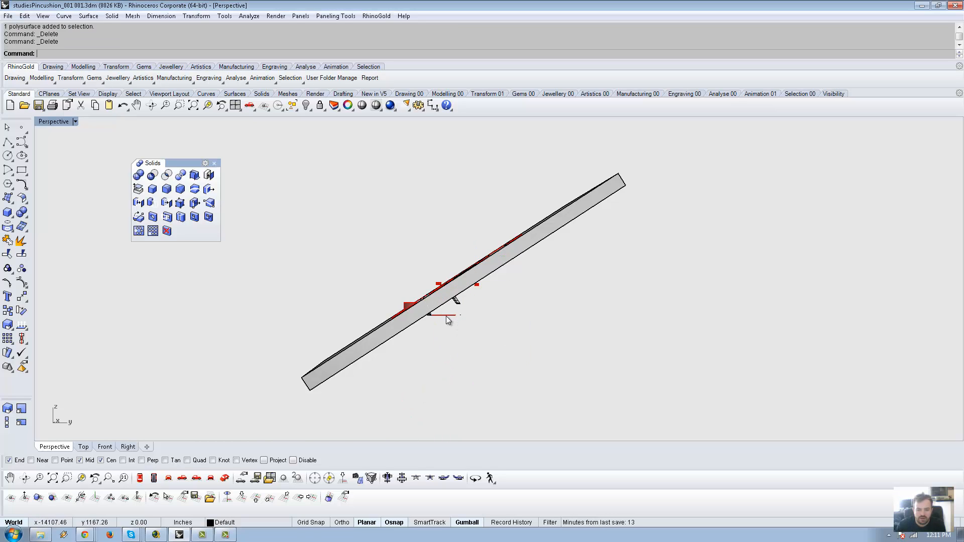
pyautogui.click(446, 316)
pyautogui.press('Delete')
# Delete the tilted slab and group all the remaining slice pieces together
pyautogui.moveTo(481, 324); pyautogui.dragTo(536, 294, button='right')
pyautogui.click(534, 288)
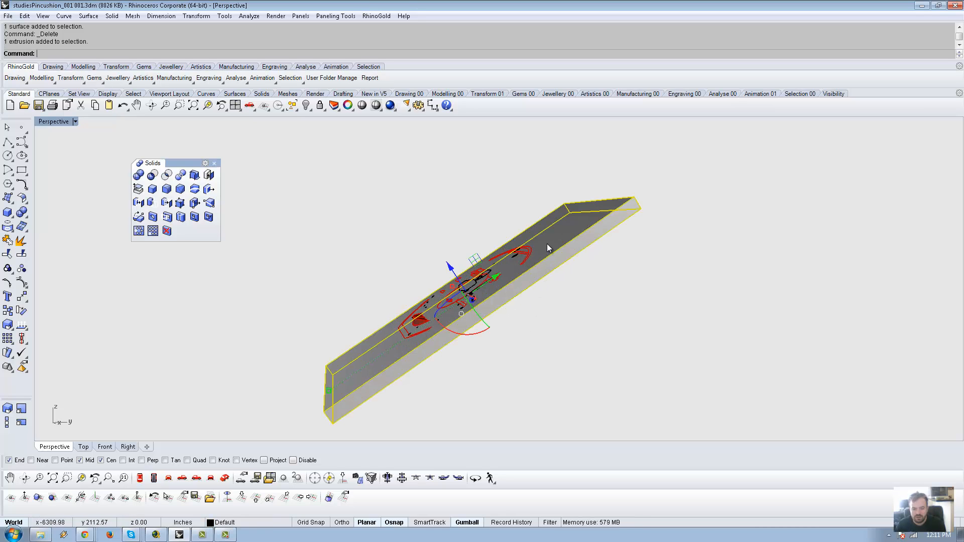
pyautogui.press('Delete')
pyautogui.moveTo(574, 272); pyautogui.dragTo(582, 289, button='right')
pyautogui.moveTo(613, 396); pyautogui.dragTo(615, 397)
pyautogui.moveTo(642, 360); pyautogui.dragTo(691, 329, button='right')
pyautogui.scroll(9, 677, 314)
pyautogui.scroll(-5, 678, 318)
pyautogui.hotkey('ctrl', 'g')
# Select the grouped slice and cap the planar openings of its cut parts
pyautogui.scroll(7, 568, 337)
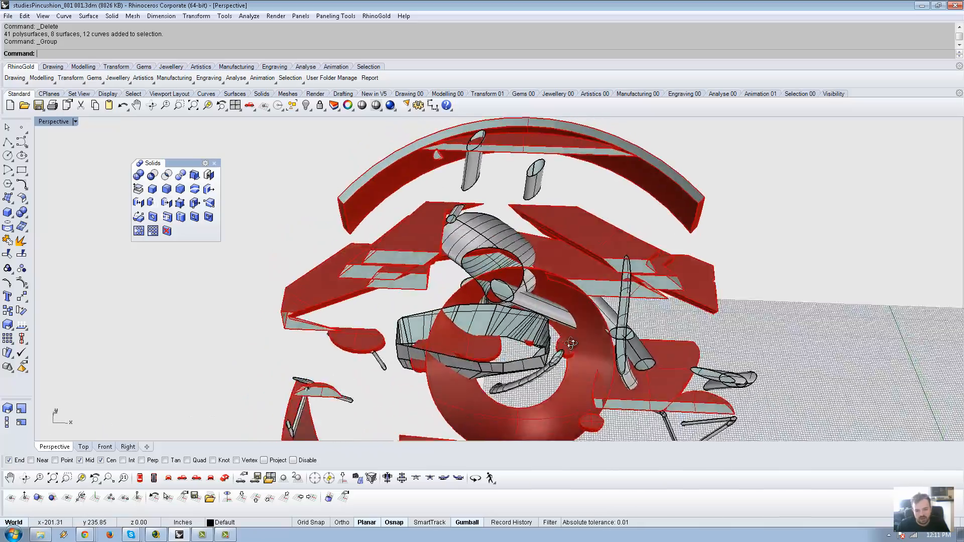
pyautogui.moveTo(571, 343); pyautogui.dragTo(567, 282, button='right')
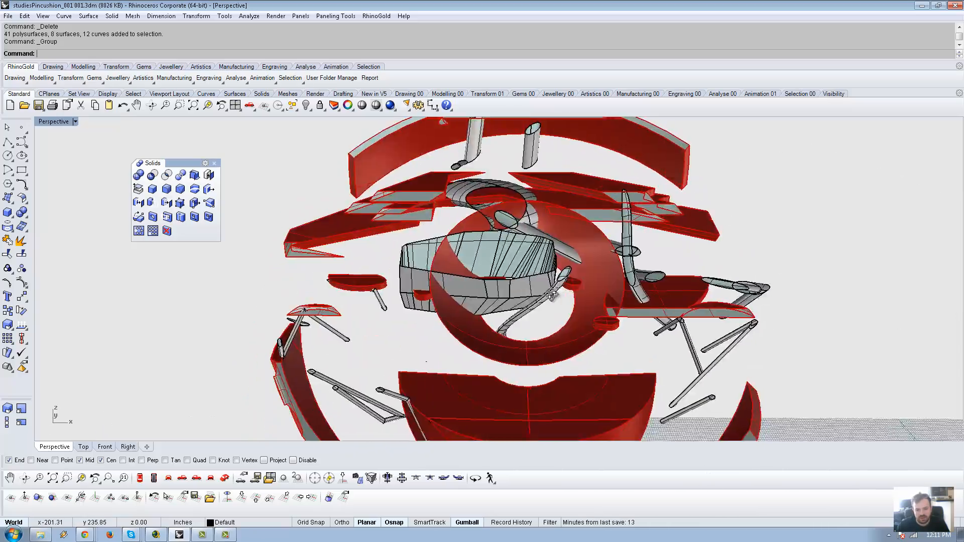
pyautogui.scroll(-7, 507, 271)
pyautogui.moveTo(463, 261); pyautogui.dragTo(397, 220, button='right')
pyautogui.moveTo(670, 402); pyautogui.dragTo(670, 403)
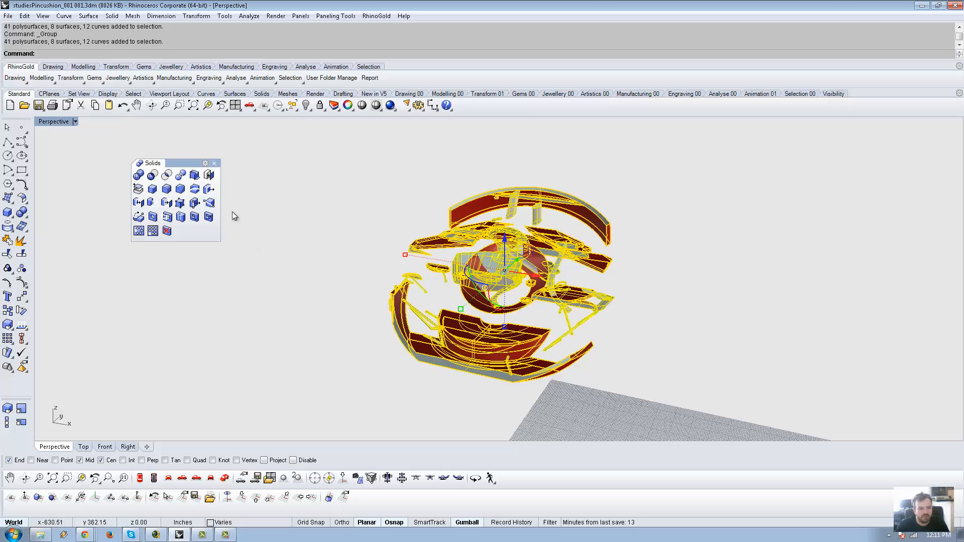
pyautogui.click(209, 176)
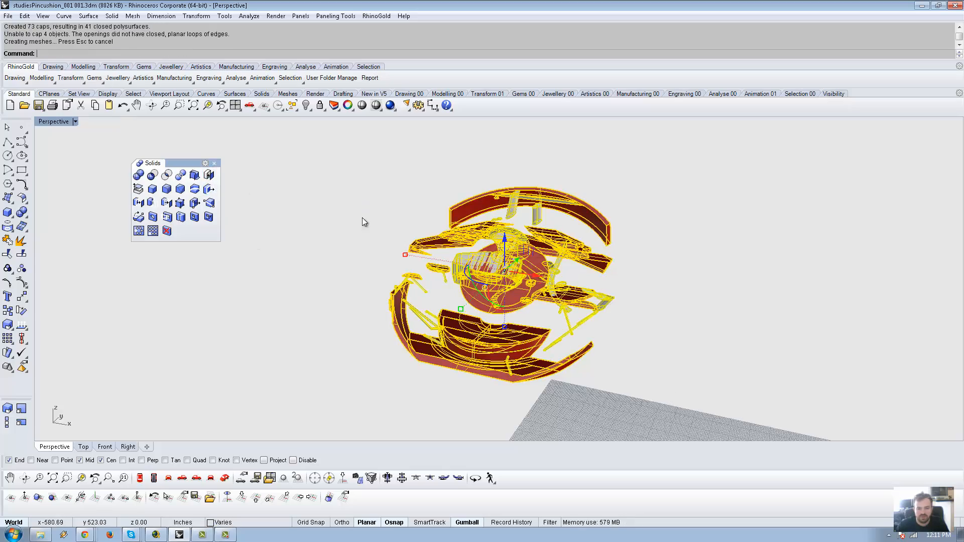
# Select and copy the complete capped slice
pyautogui.moveTo(364, 217); pyautogui.dragTo(462, 314, button='right')
pyautogui.scroll(3, 499, 363)
pyautogui.hotkey('ctrl', 'a')
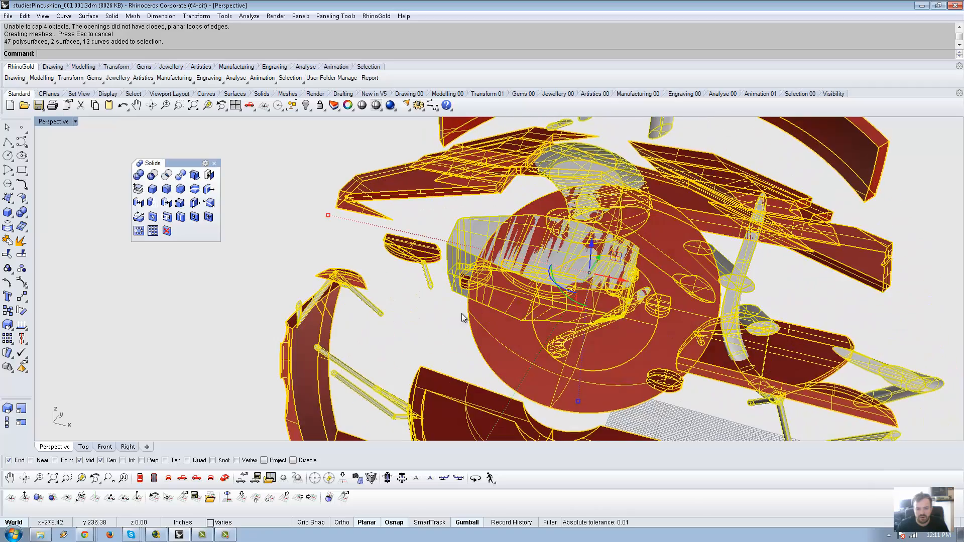
pyautogui.click(406, 344)
pyautogui.scroll(-9, 406, 345)
pyautogui.moveTo(406, 344); pyautogui.dragTo(607, 372, button='right')
pyautogui.moveTo(370, 201); pyautogui.dragTo(371, 202)
pyautogui.moveTo(371, 202); pyautogui.dragTo(439, 312, button='right')
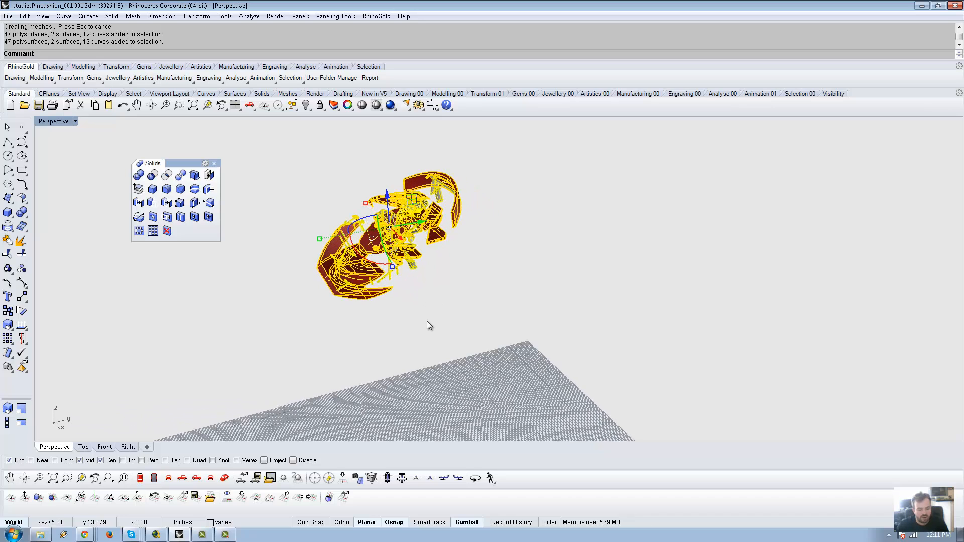
# Undo the capping, grouping, deletions, trims and split to restore the uncut pincushion model with its slab
pyautogui.hotkey('ctrl', 'z')
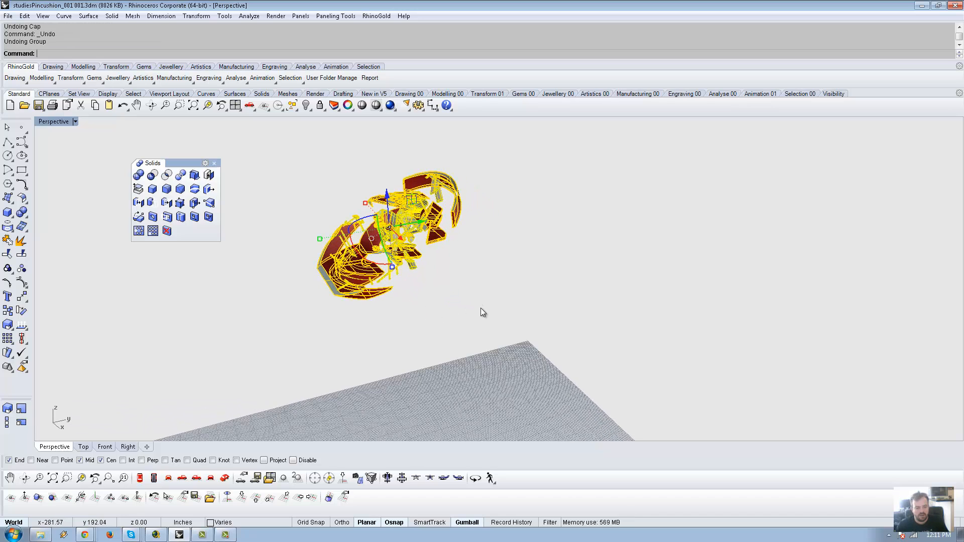
pyautogui.hotkey('ctrl', 'z')
pyautogui.hotkey('ctrl', 'z')
pyautogui.hotkey('ctrl', 'z')
pyautogui.hotkey('ctrl', 'z')
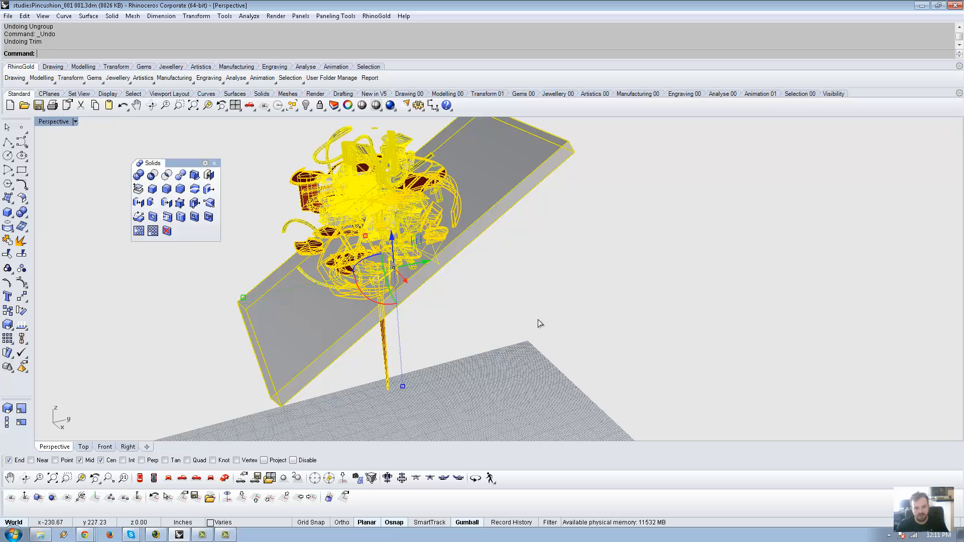
pyautogui.moveTo(538, 320)
pyautogui.mouseDown(button='right')
pyautogui.moveTo(504, 281)
pyautogui.moveTo(538, 276)
pyautogui.moveTo(556, 299)
pyautogui.moveTo(511, 285)
pyautogui.moveTo(442, 312)
pyautogui.mouseUp(button='right')
pyautogui.hotkey('ctrl', 'z')
pyautogui.hotkey('ctrl', 'z')
pyautogui.hotkey('ctrl', 'v')
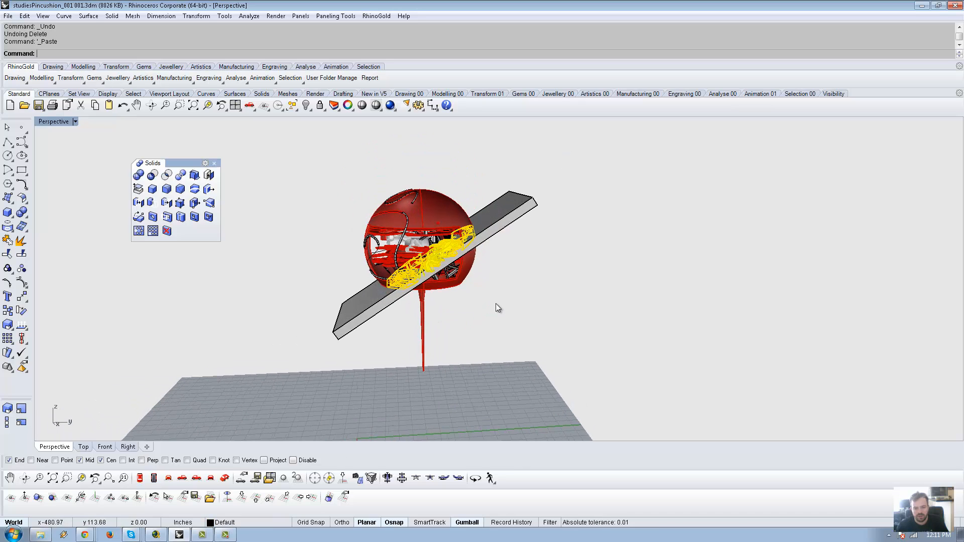
pyautogui.hotkey('ctrl', 'z')
pyautogui.hotkey('ctrl', 'z')
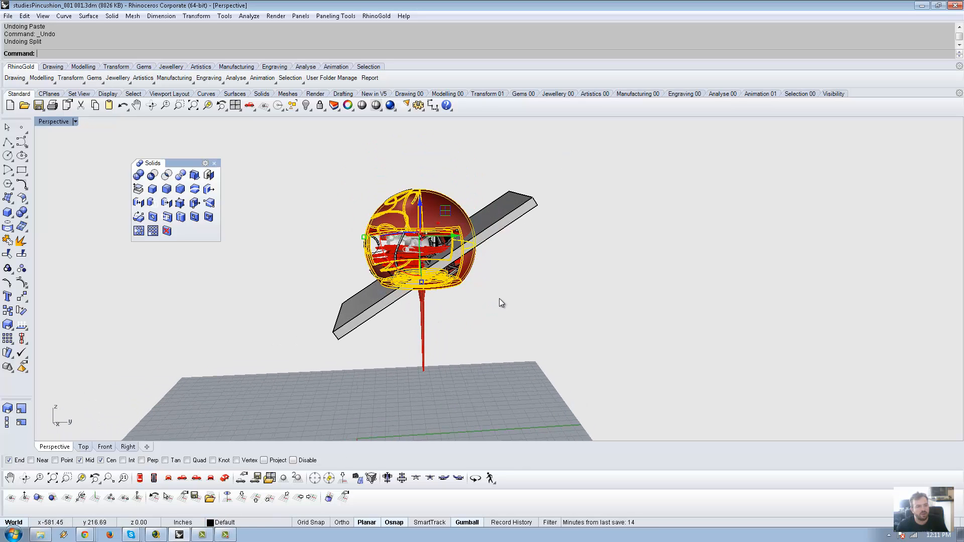
# Paste the copied slice and move it along the Y direction, clear of the full model
pyautogui.hotkey('ctrl', 'v')
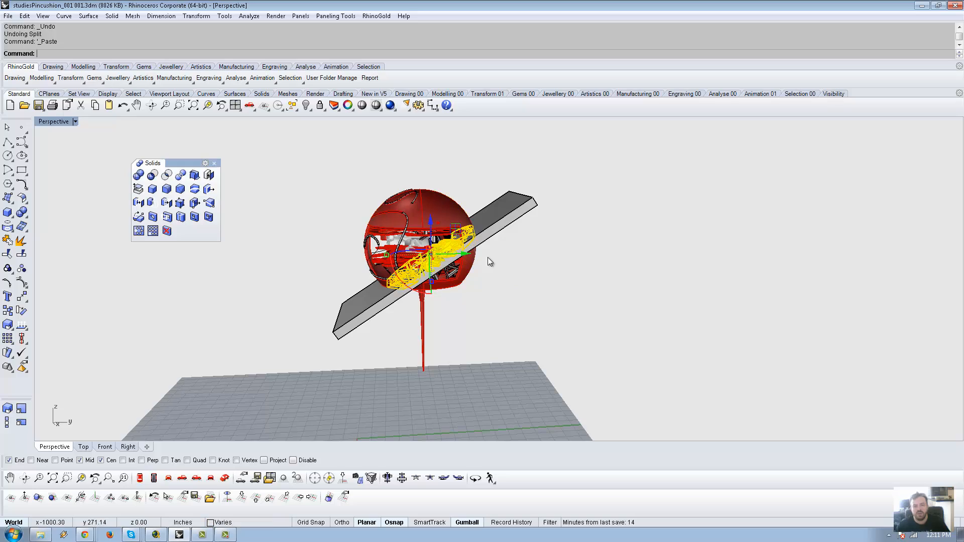
pyautogui.moveTo(462, 254); pyautogui.dragTo(258, 276)
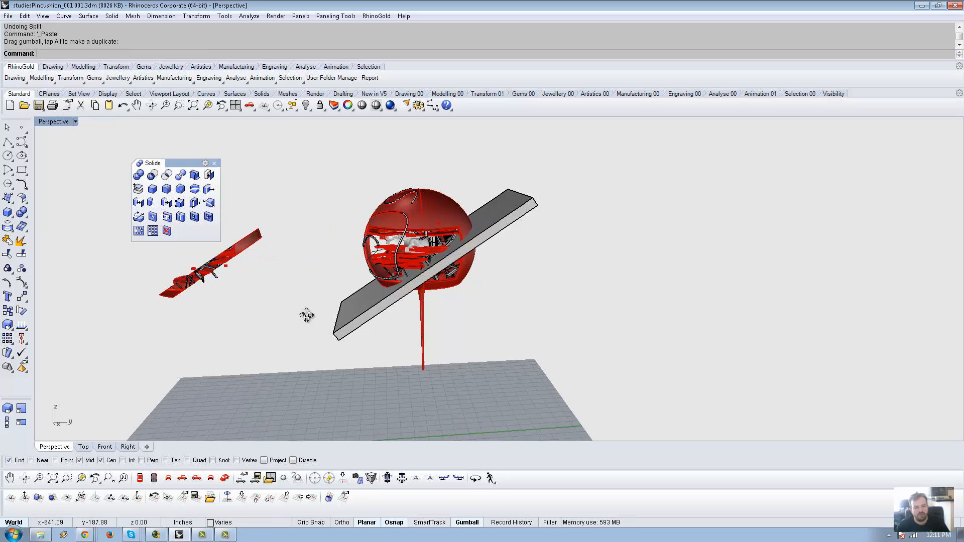
pyautogui.moveTo(308, 312); pyautogui.dragTo(413, 316, button='right')
pyautogui.moveTo(693, 226)
pyautogui.mouseDown(button='right')
pyautogui.moveTo(652, 284)
pyautogui.moveTo(708, 288)
pyautogui.moveTo(663, 308)
pyautogui.moveTo(704, 215)
pyautogui.mouseUp(button='right')
# Move the tilted slab upward perpendicular to its broad faces, to a higher cutting position through the model
pyautogui.click(672, 219)
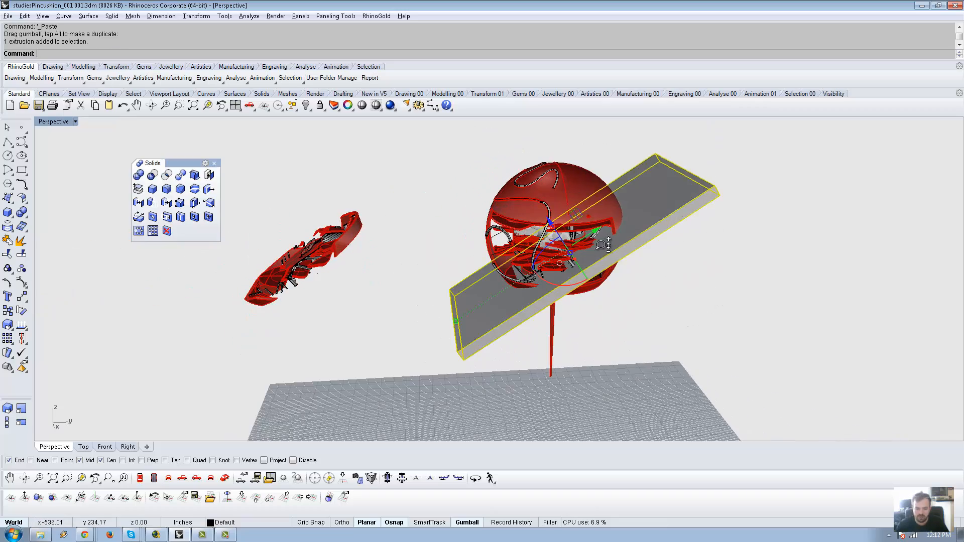
pyautogui.moveTo(603, 244); pyautogui.dragTo(627, 260, button='right')
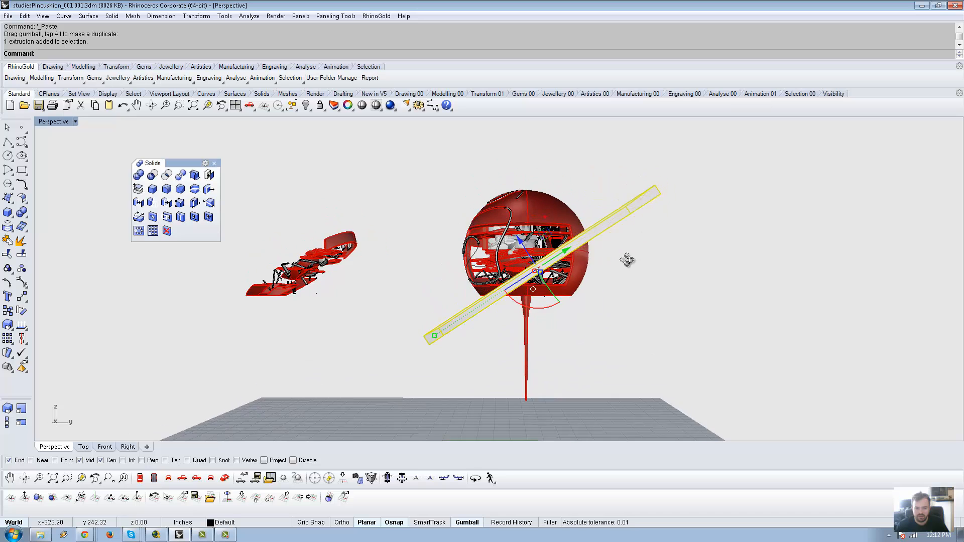
pyautogui.scroll(4, 578, 248)
pyautogui.moveTo(503, 324); pyautogui.dragTo(569, 296)
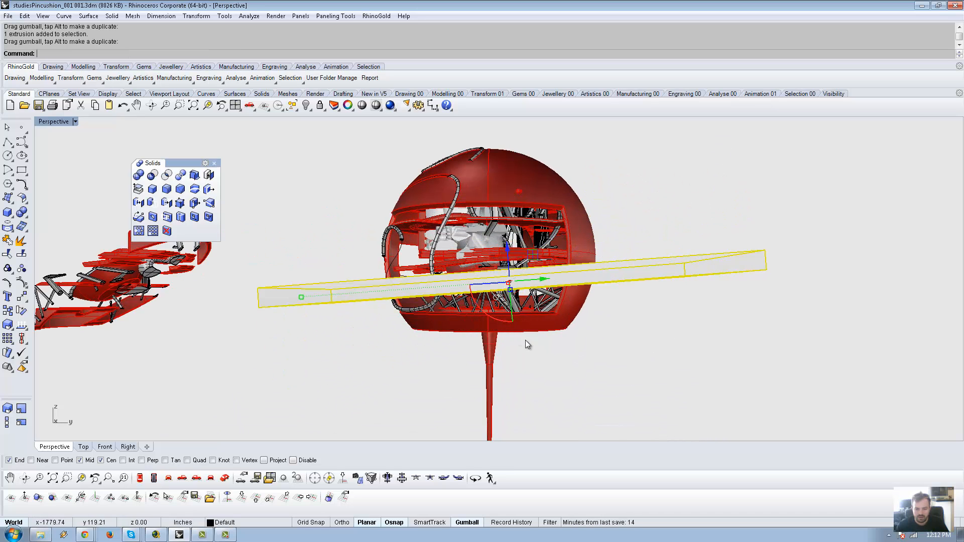
pyautogui.hotkey('ctrl', 'z')
pyautogui.moveTo(496, 260); pyautogui.dragTo(457, 248)
pyautogui.scroll(-2, 486, 294)
# Using the slab as cutter, trim the outer red shell, inner red bowl and adjoining discs below it
pyautogui.moveTo(486, 294); pyautogui.dragTo(617, 188, button='right')
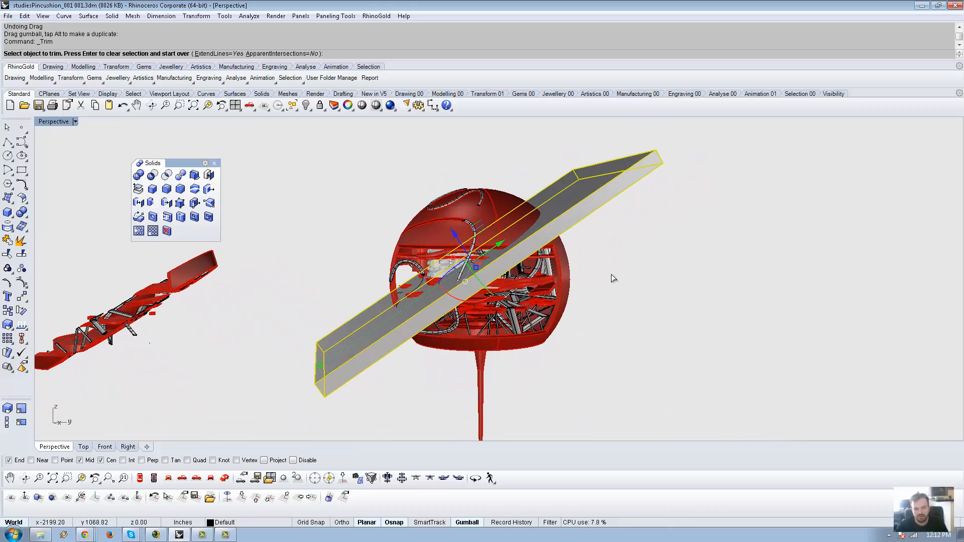
pyautogui.click(466, 344)
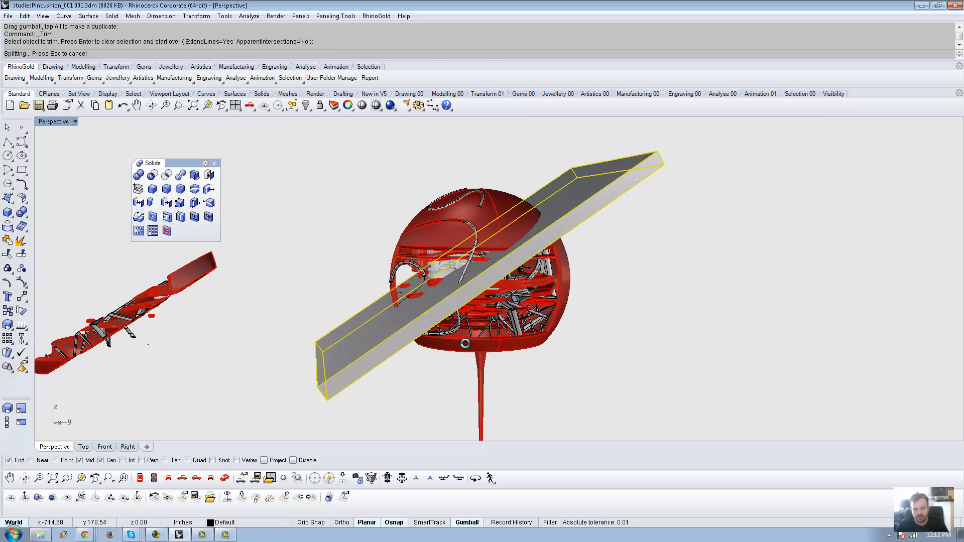
pyautogui.scroll(3, 442, 343)
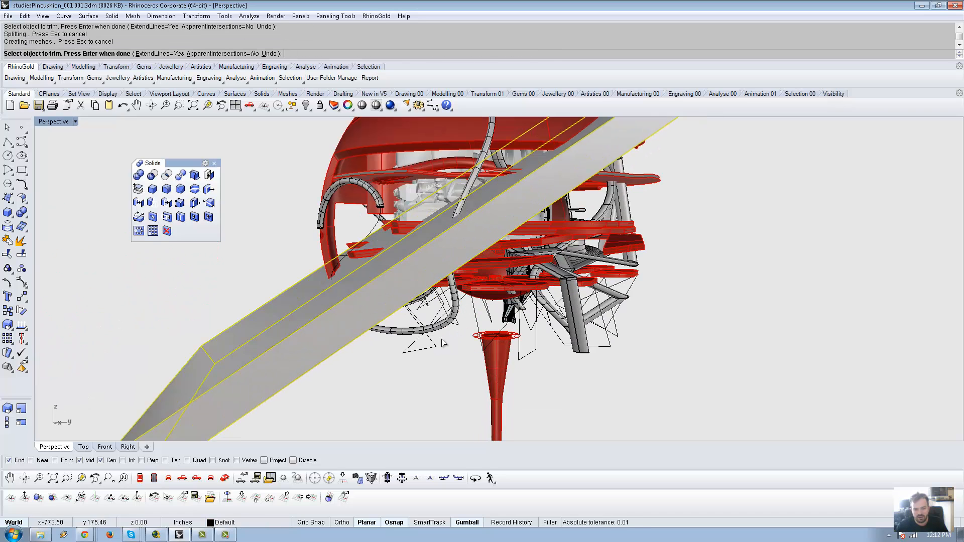
pyautogui.click(439, 329)
pyautogui.moveTo(465, 321); pyautogui.dragTo(447, 286, button='right')
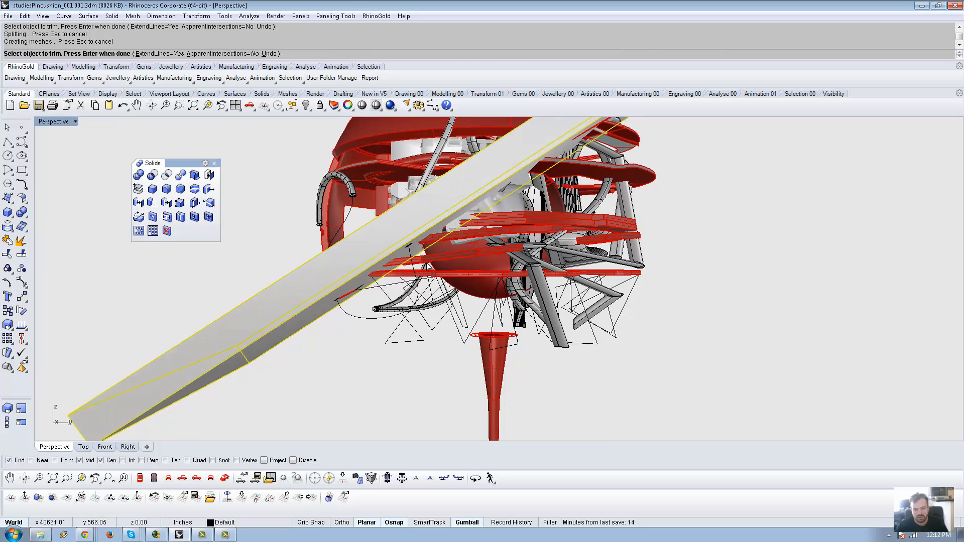
pyautogui.click(425, 263)
pyautogui.click(516, 208)
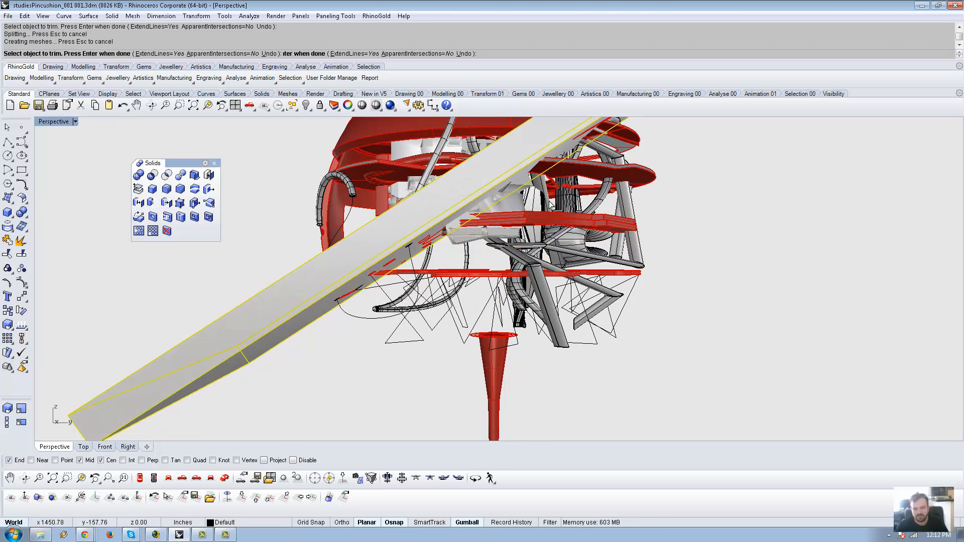
# Trim the red ring, the grey ribbed column and the stacked red plates beneath the slab
pyautogui.click(548, 200)
pyautogui.click(551, 188)
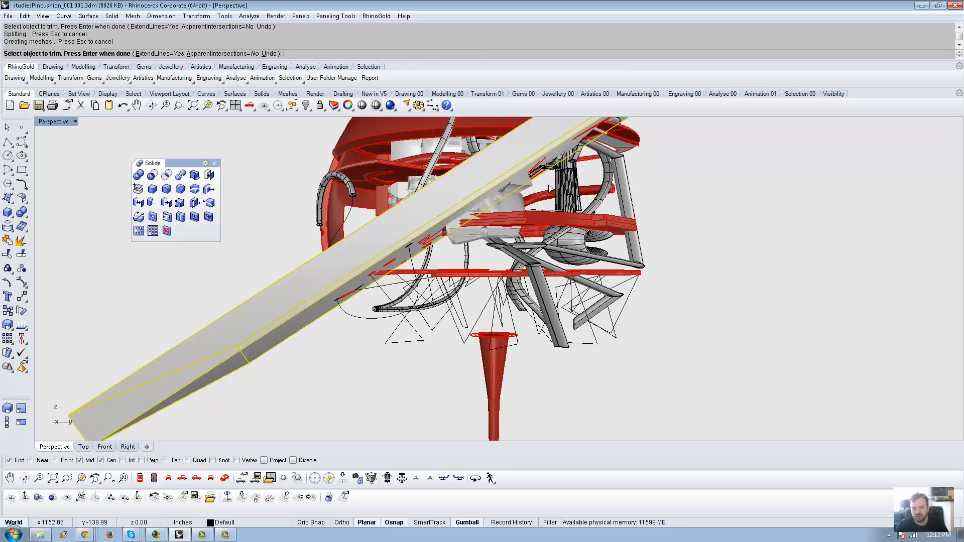
pyautogui.click(536, 222)
pyautogui.click(559, 202)
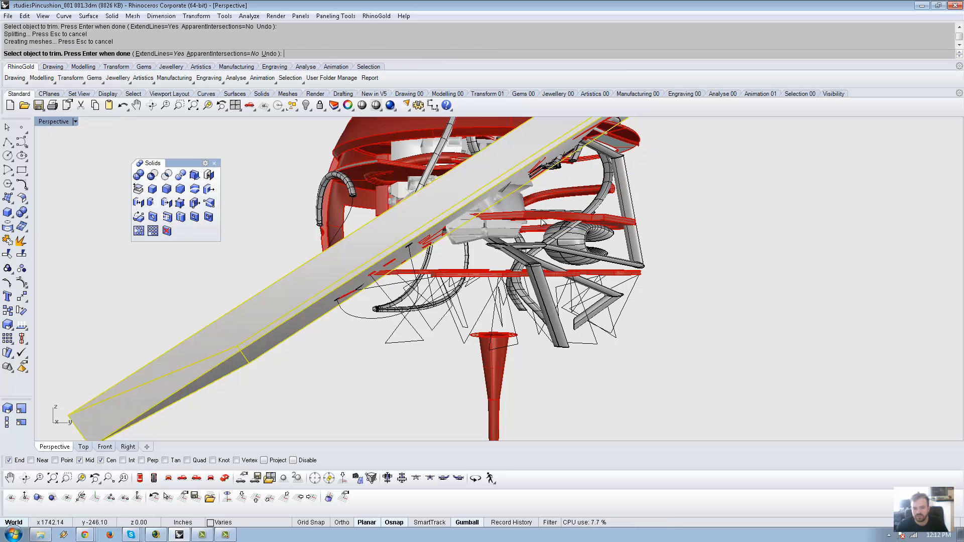
pyautogui.click(539, 220)
pyautogui.click(538, 200)
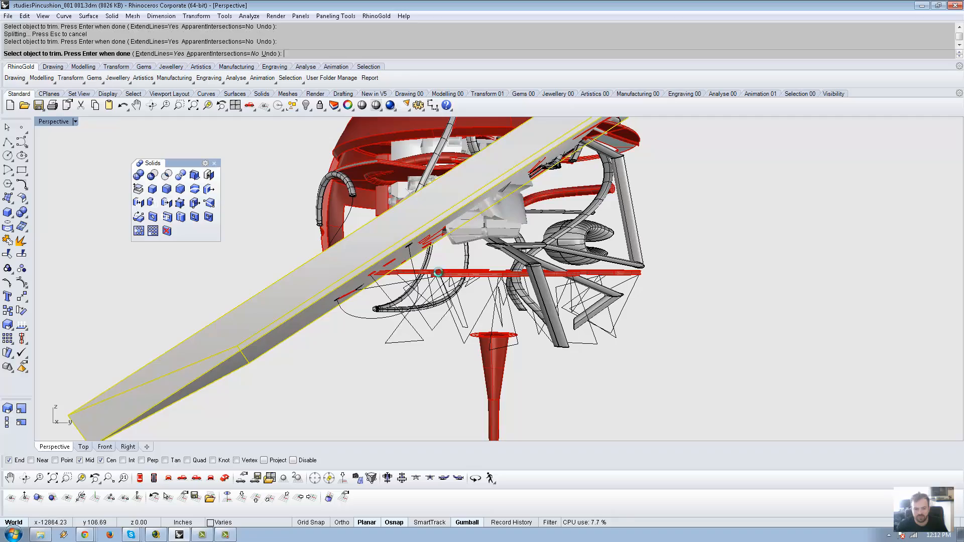
# Trim the curved grey tubes, triangular frames and the red disc meeting the slab's underside
pyautogui.click(438, 273)
pyautogui.click(421, 277)
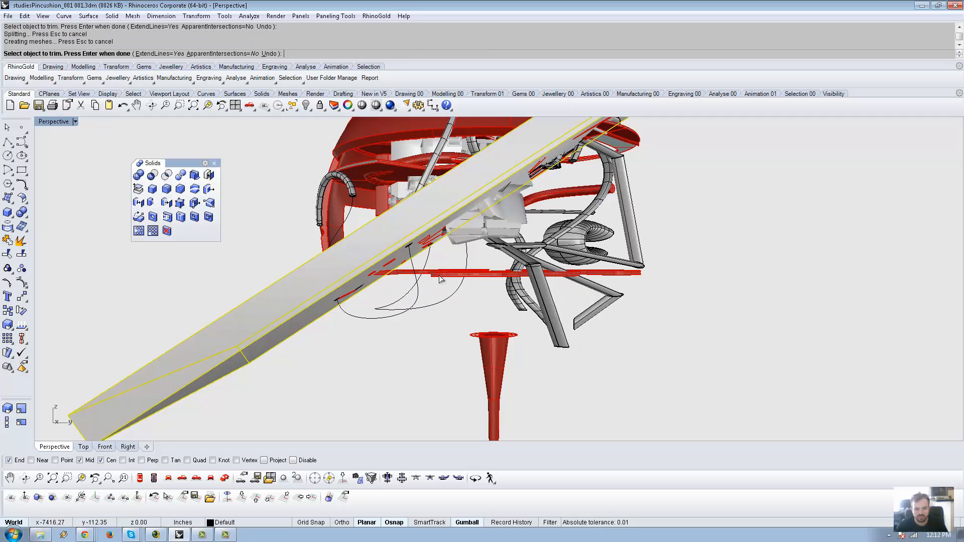
pyautogui.moveTo(439, 279); pyautogui.dragTo(257, 236, button='right')
pyautogui.scroll(5, 604, 245)
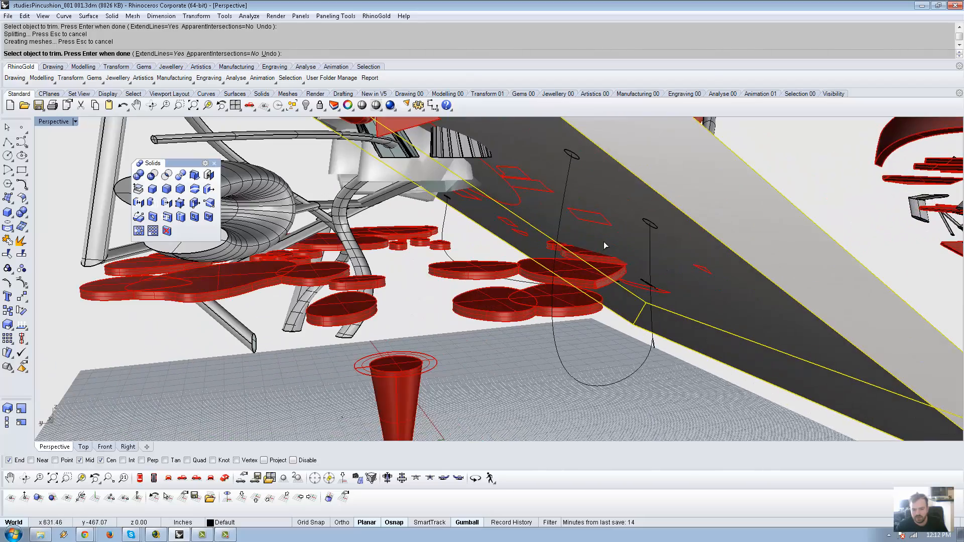
pyautogui.click(594, 258)
# Trim the red plates and their pale edge strips projecting below the slab's raised end
pyautogui.moveTo(490, 255); pyautogui.dragTo(681, 177, button='right')
pyautogui.scroll(-6, 459, 264)
pyautogui.click(470, 235)
pyautogui.click(663, 163)
pyautogui.scroll(6, 681, 177)
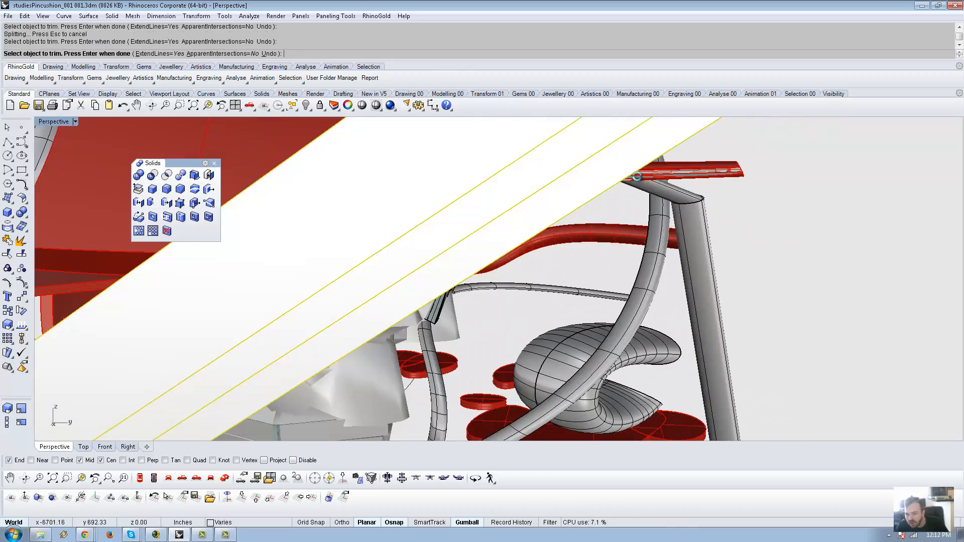
pyautogui.moveTo(648, 182); pyautogui.dragTo(623, 183, button='right')
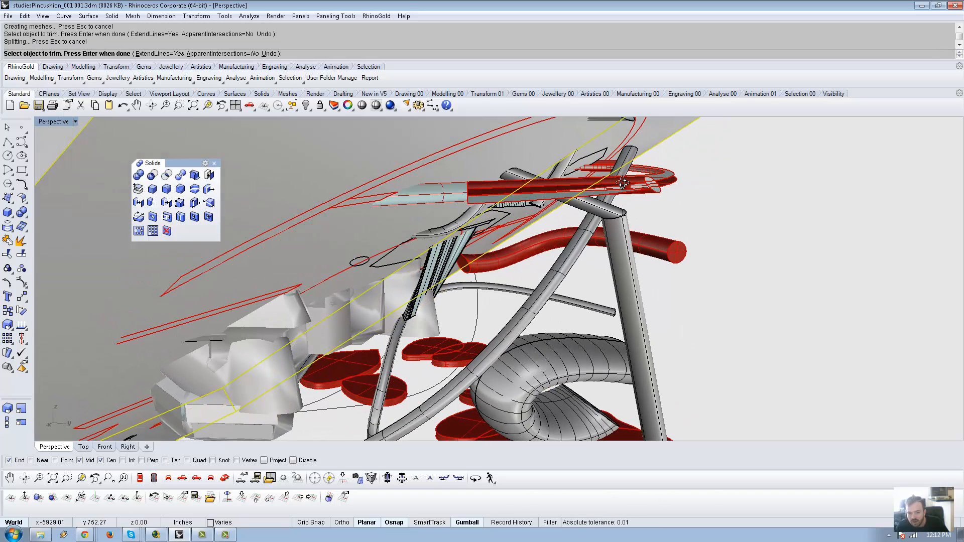
pyautogui.click(426, 199)
# Trim the grey struts and pleated panels hanging from the slab's underside
pyautogui.moveTo(426, 199); pyautogui.dragTo(494, 201, button='right')
pyautogui.click(373, 233)
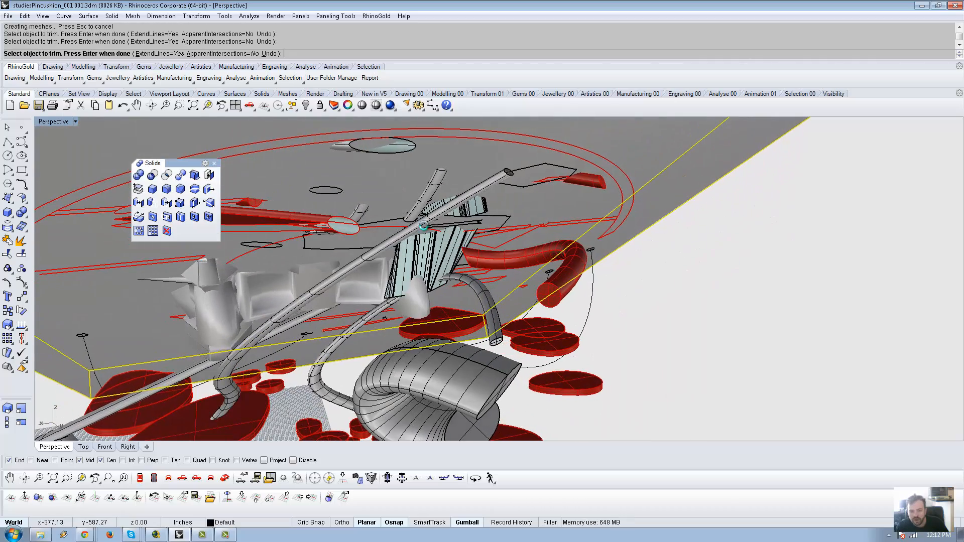
pyautogui.click(419, 218)
pyautogui.moveTo(419, 218); pyautogui.dragTo(333, 224, button='right')
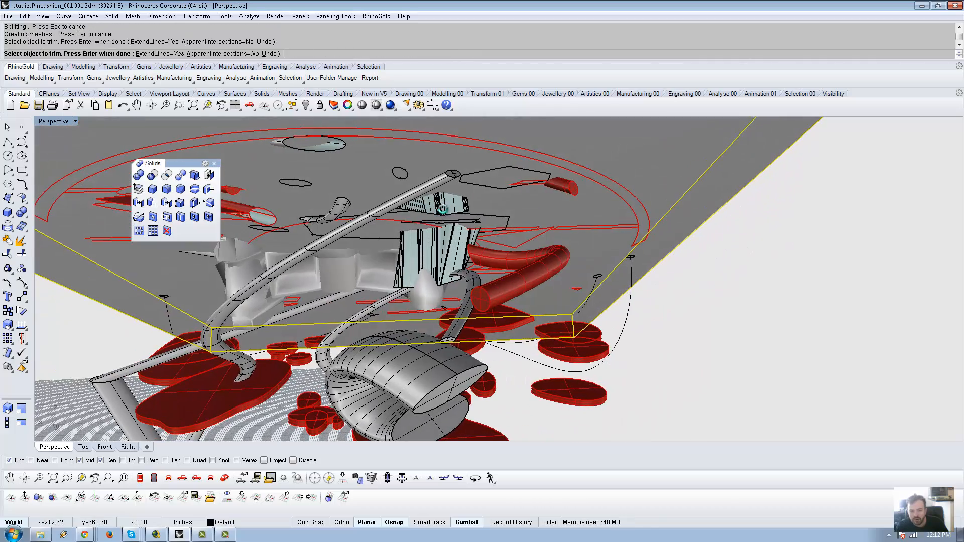
pyautogui.click(333, 223)
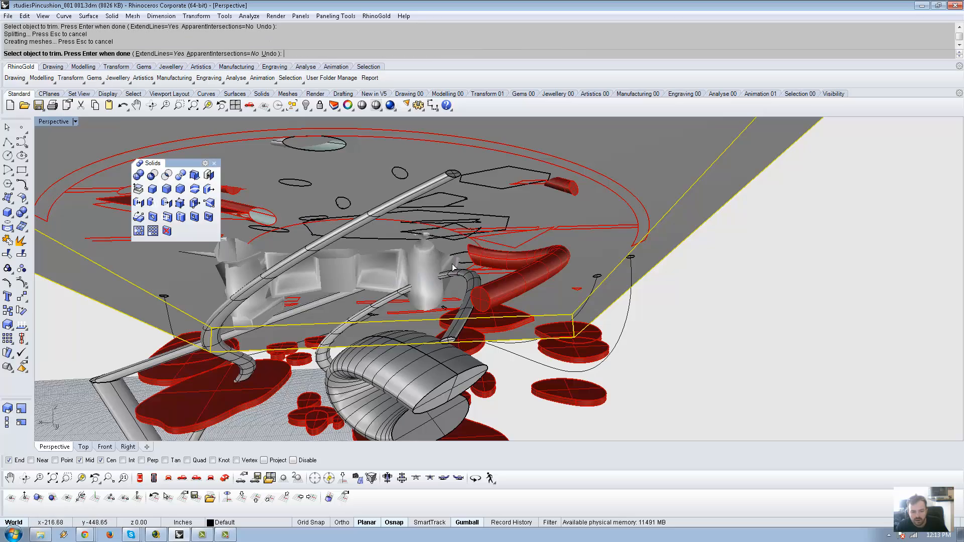
# Trim the curved grey tubes, disc and ribbed fins projecting above the slab's upper face
pyautogui.moveTo(452, 264); pyautogui.dragTo(480, 166, button='right')
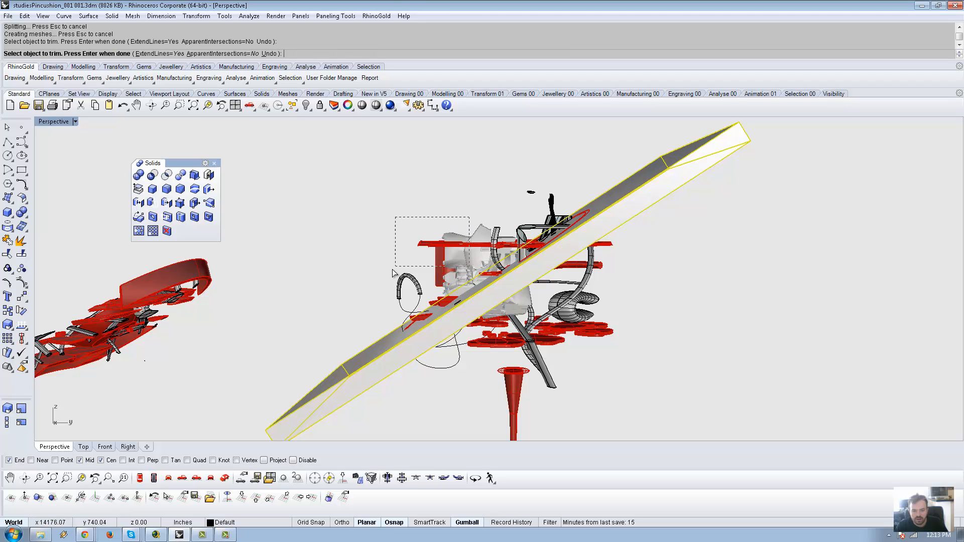
pyautogui.moveTo(385, 277); pyautogui.dragTo(385, 277)
pyautogui.scroll(6, 521, 204)
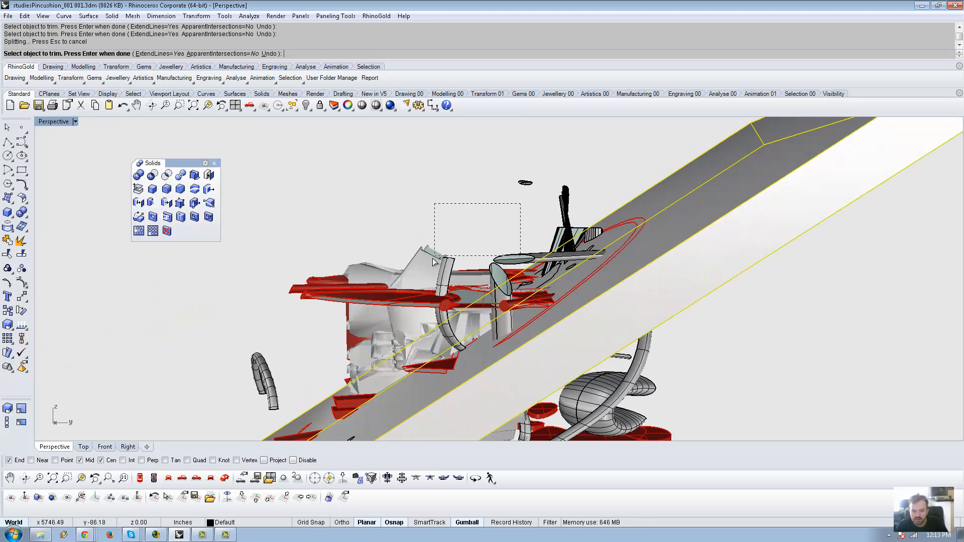
pyautogui.moveTo(433, 260); pyautogui.dragTo(433, 260)
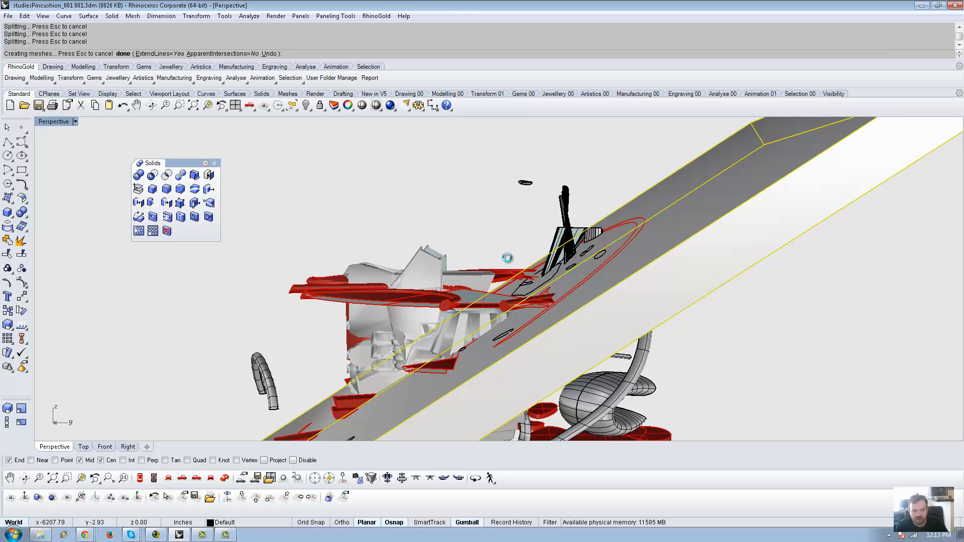
pyautogui.keyDown('shift'); pyautogui.moveTo(507, 254); pyautogui.dragTo(456, 252, button='right'); pyautogui.keyUp('shift')
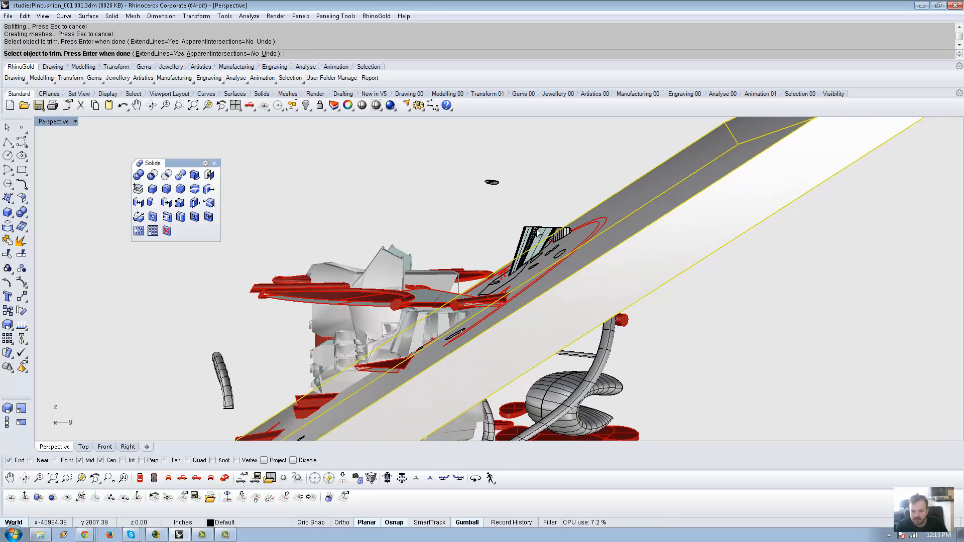
pyautogui.moveTo(557, 225); pyautogui.dragTo(414, 323, button='right')
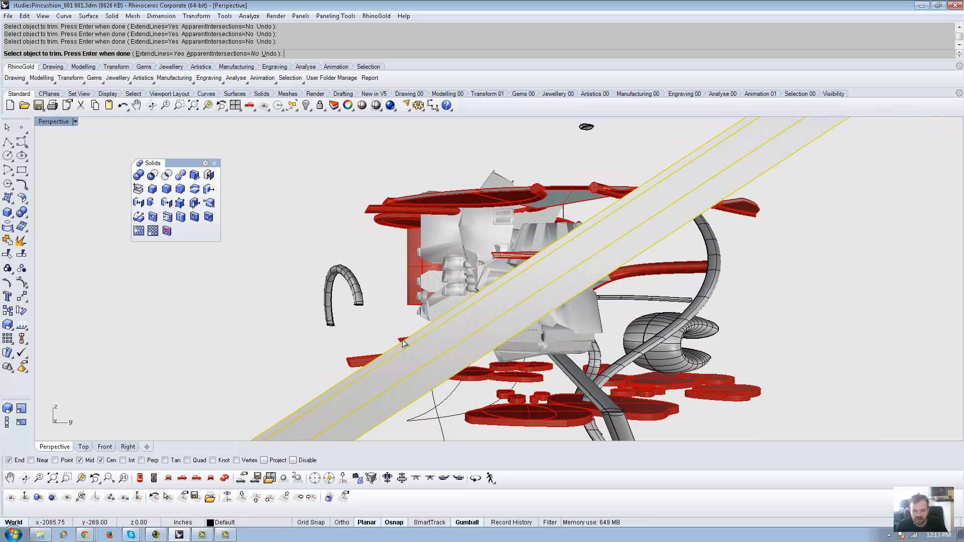
# Try trimming the red tube and plate ends that meet the slab's upper face, and undo those trims
pyautogui.moveTo(478, 284); pyautogui.dragTo(609, 256, button='right')
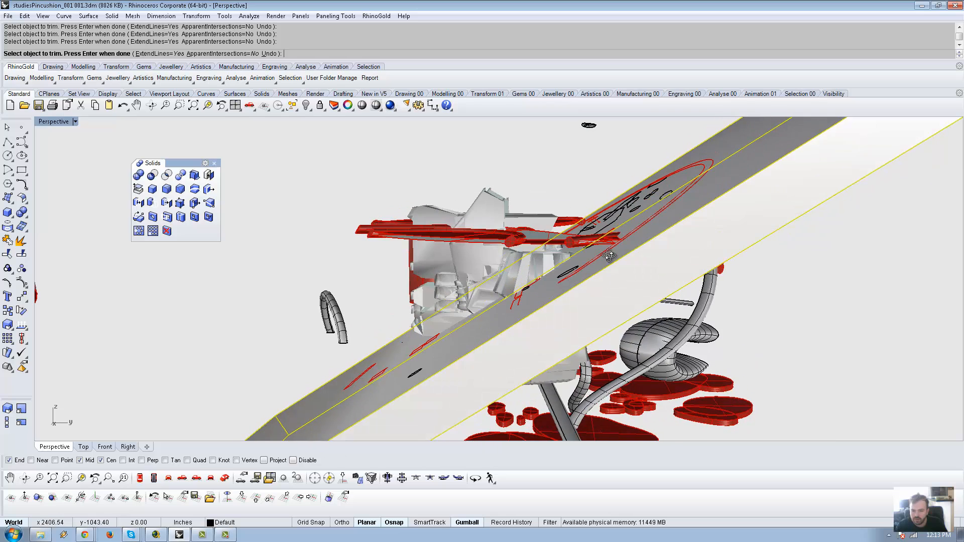
pyautogui.click(587, 236)
pyautogui.click(603, 247)
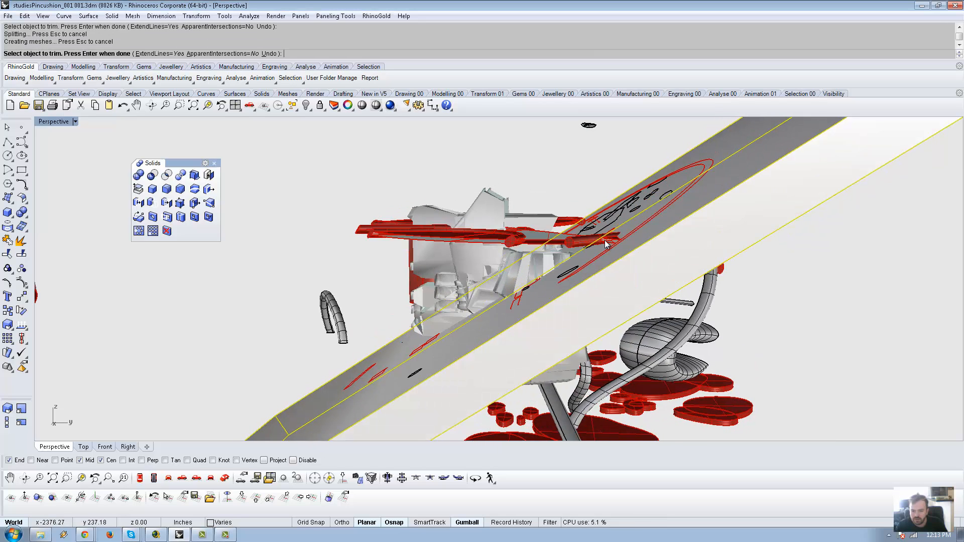
pyautogui.click(604, 237)
pyautogui.click(586, 241)
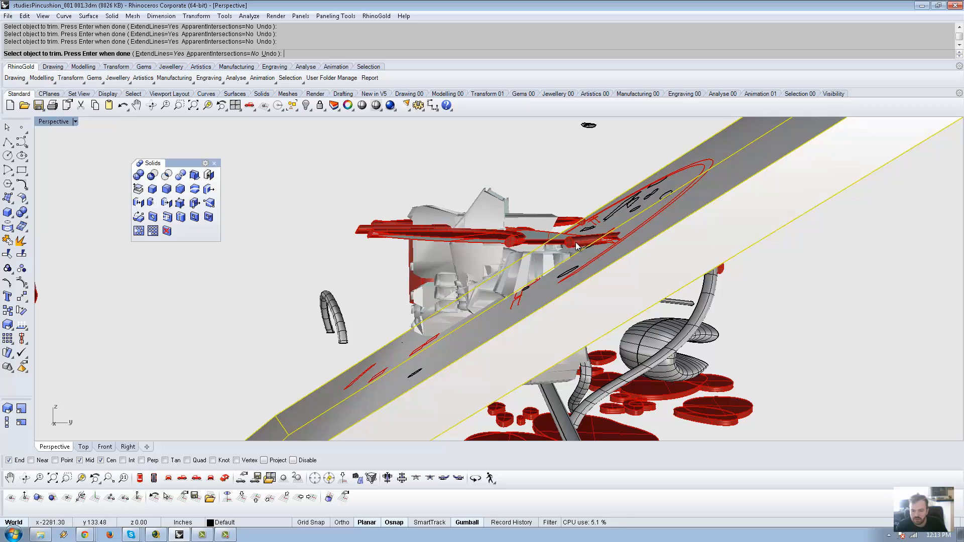
pyautogui.moveTo(576, 243); pyautogui.dragTo(605, 283, button='right')
pyautogui.hotkey('ctrl', 'z')
pyautogui.hotkey('ctrl', 'z')
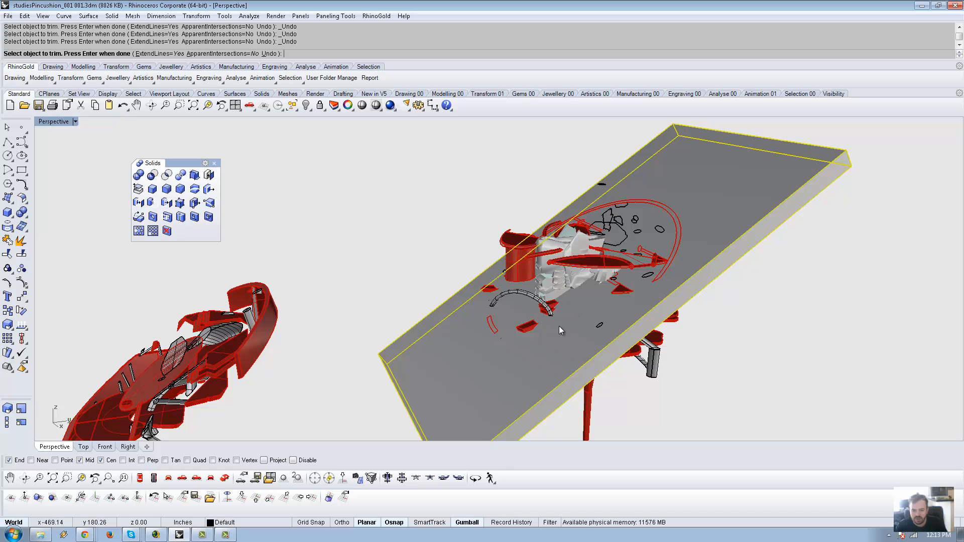
pyautogui.hotkey('ctrl', 'z')
# Trim the small red plates standing on the lower half of the slab's upper face
pyautogui.click(530, 325)
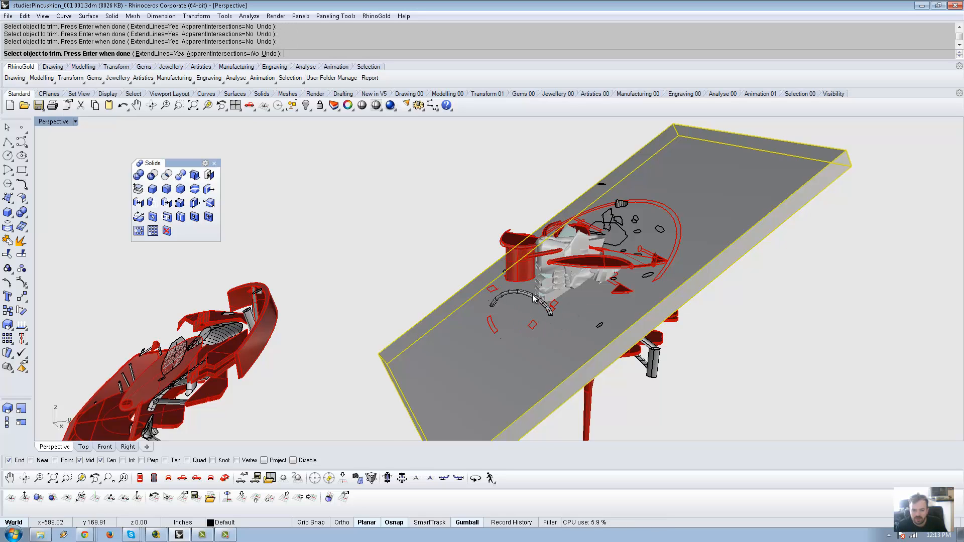
pyautogui.moveTo(535, 298); pyautogui.dragTo(560, 315, button='right')
pyautogui.scroll(4, 560, 315)
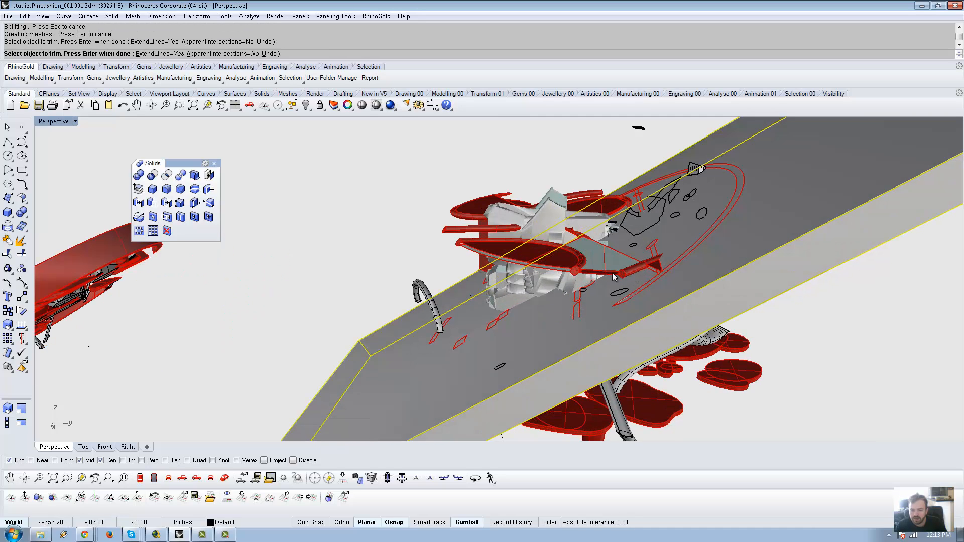
# Trim the red tube and plate edge where they meet the slab's upper face, and end the trim
pyautogui.click(650, 265)
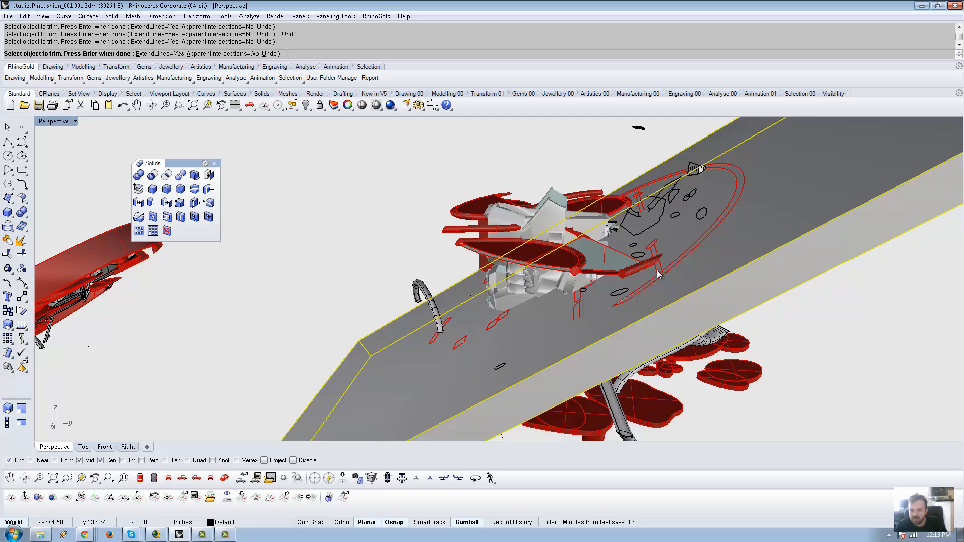
pyautogui.click(655, 265)
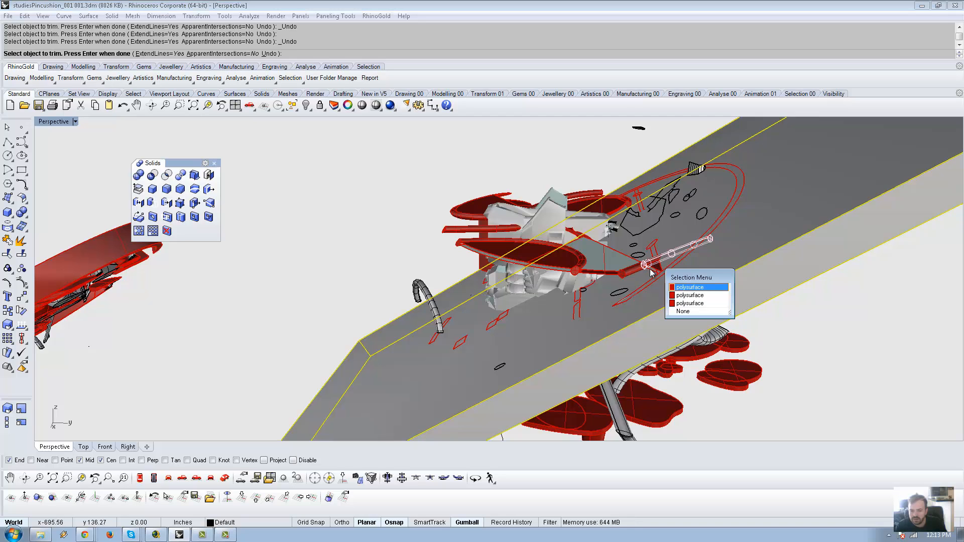
pyautogui.click(691, 297)
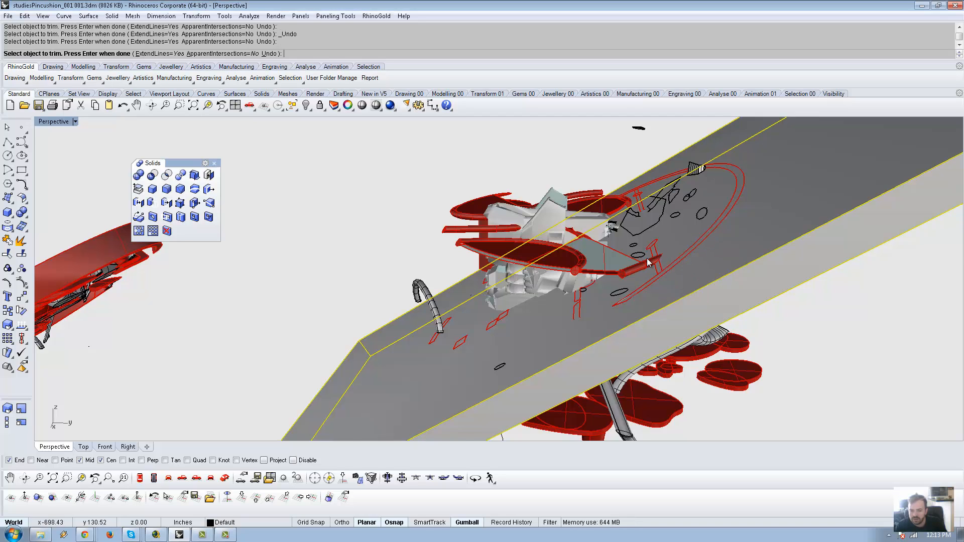
pyautogui.scroll(5, 647, 258)
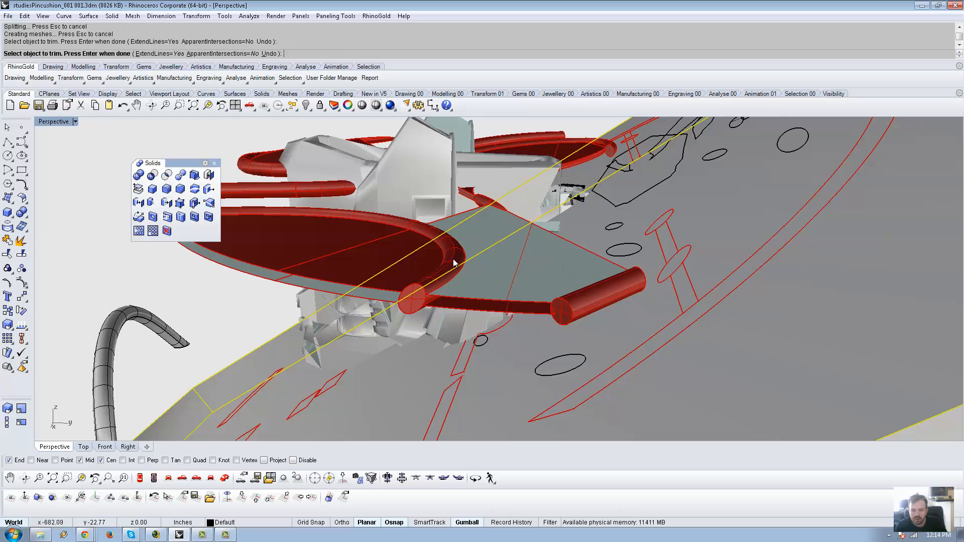
pyautogui.moveTo(417, 291); pyautogui.dragTo(516, 346, button='right')
pyautogui.scroll(-8, 602, 151)
pyautogui.rightClick(507, 338)
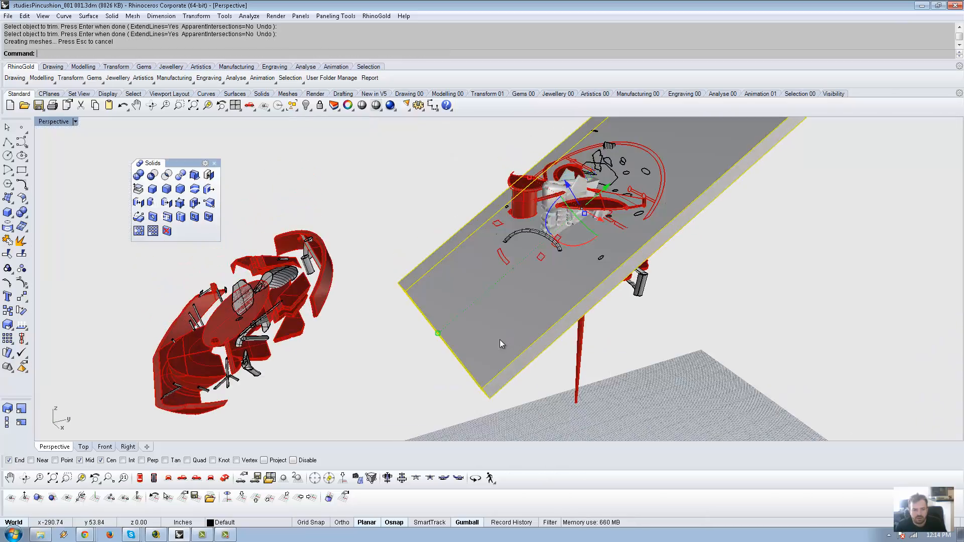
# Hide the tilted slab and step back through the undo history to the uncut model
pyautogui.moveTo(574, 324); pyautogui.dragTo(595, 342, button='right')
pyautogui.hotkey('ctrl', 'h')
pyautogui.hotkey('ctrl', 'z')
pyautogui.hotkey('ctrl', 'z')
pyautogui.hotkey('ctrl', 'z')
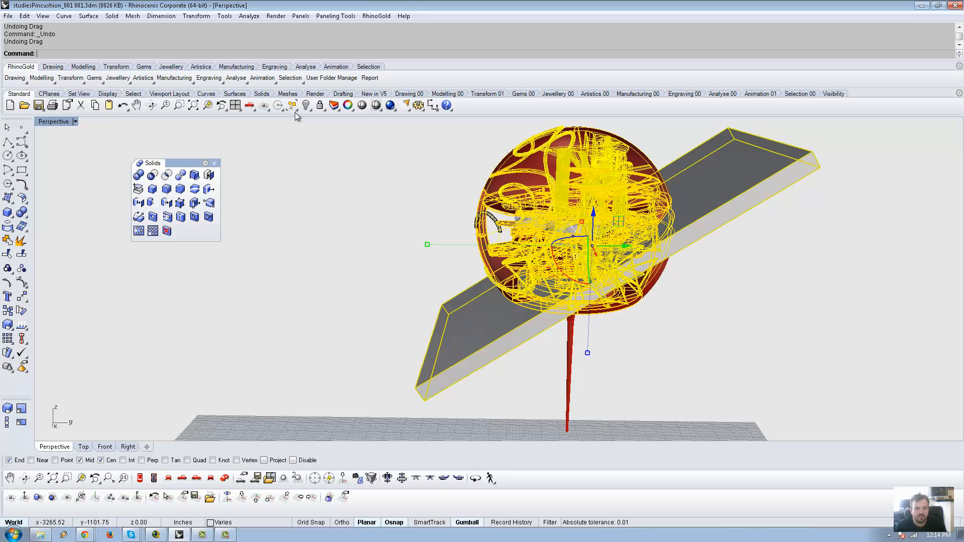
# Redo all the undone operations up to the hiding of the tilted slab
pyautogui.rightClick(123, 111)
pyautogui.rightClick(123, 111)
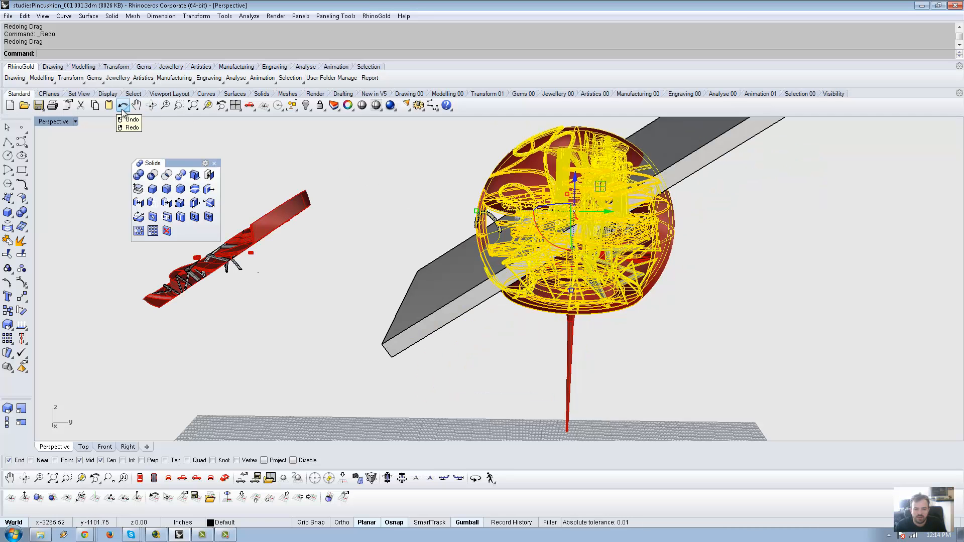
pyautogui.moveTo(300, 244); pyautogui.dragTo(276, 121, button='right')
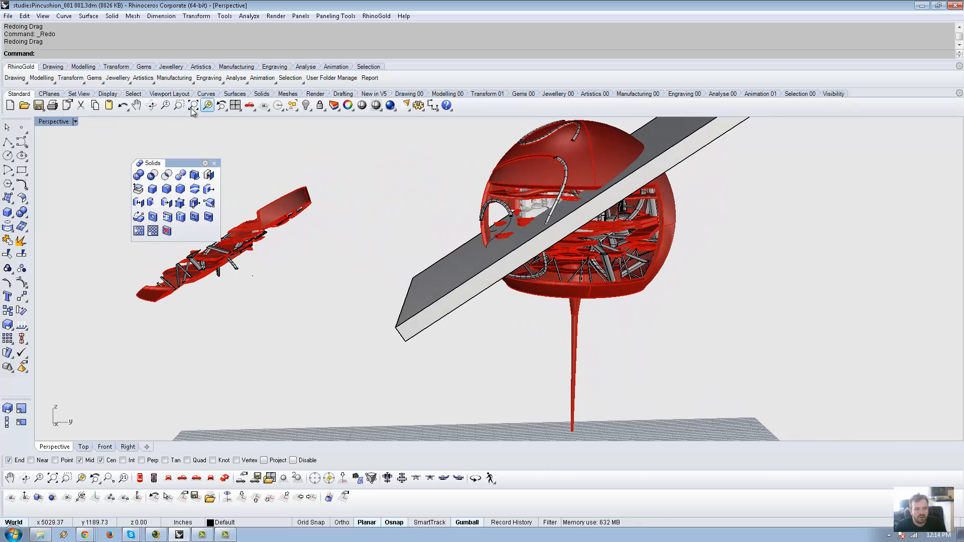
pyautogui.rightClick(123, 105)
pyautogui.rightClick(122, 105)
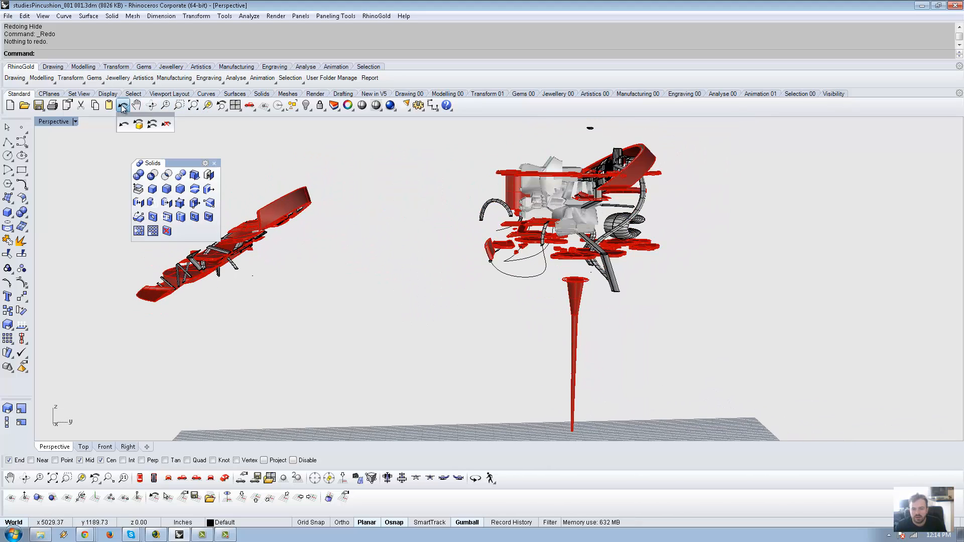
pyautogui.rightClick(121, 105)
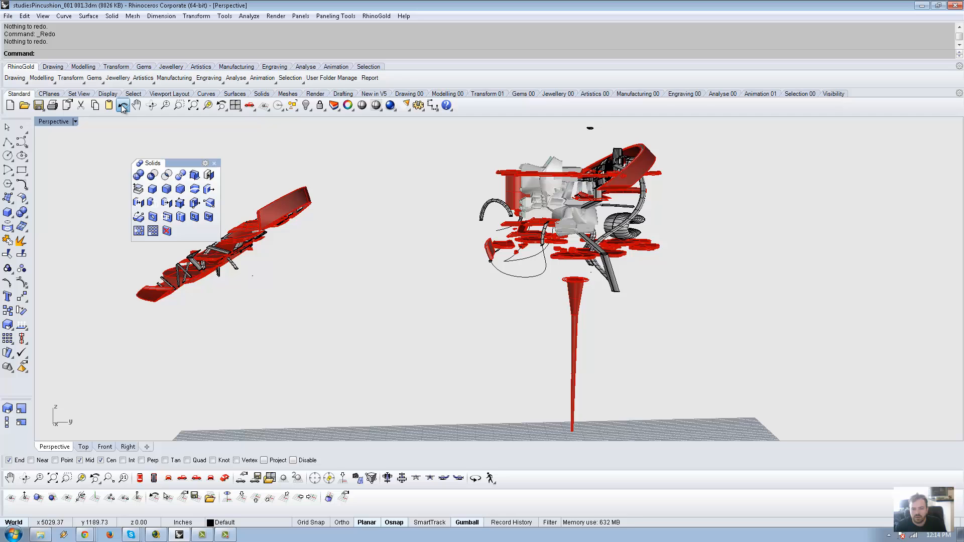
# Show all hidden objects and delete the surplus slabs stacked against the cutting slab
pyautogui.rightClick(307, 105)
pyautogui.moveTo(442, 170); pyautogui.dragTo(511, 248, button='right')
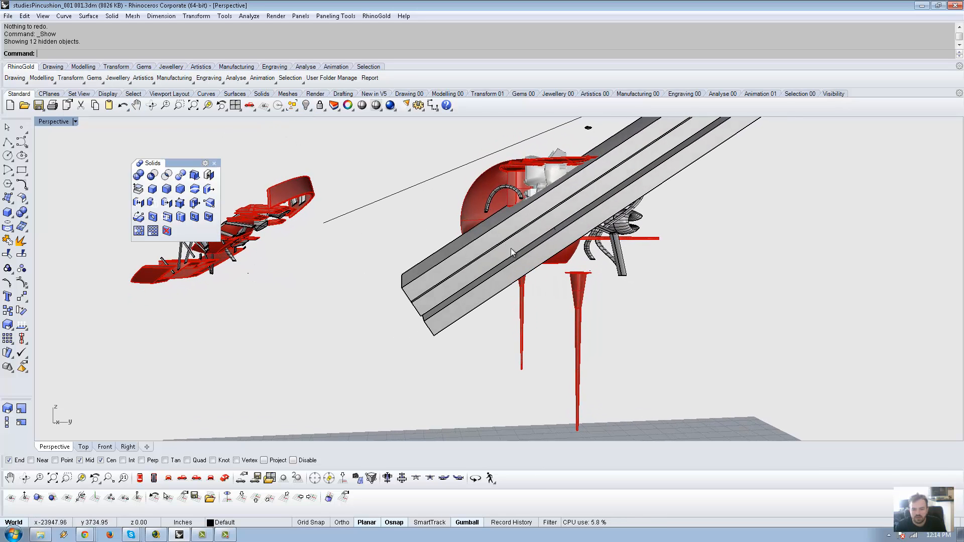
pyautogui.click(511, 249)
pyautogui.click(445, 257)
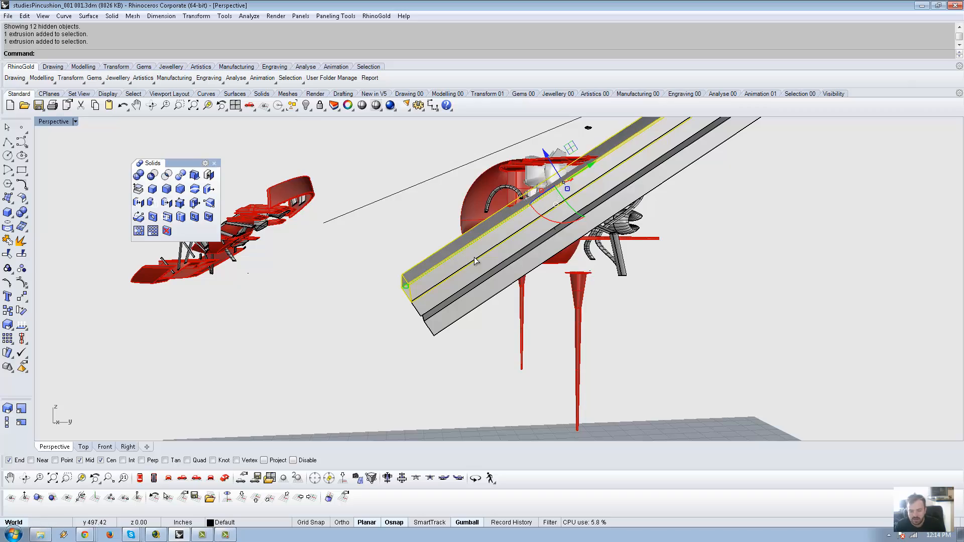
pyautogui.press('Delete')
pyautogui.press('Delete')
# Hide the intact red sphere, the long line and the flat rectangular surface with its curves
pyautogui.moveTo(484, 307); pyautogui.dragTo(436, 232, button='right')
pyautogui.scroll(-6, 402, 232)
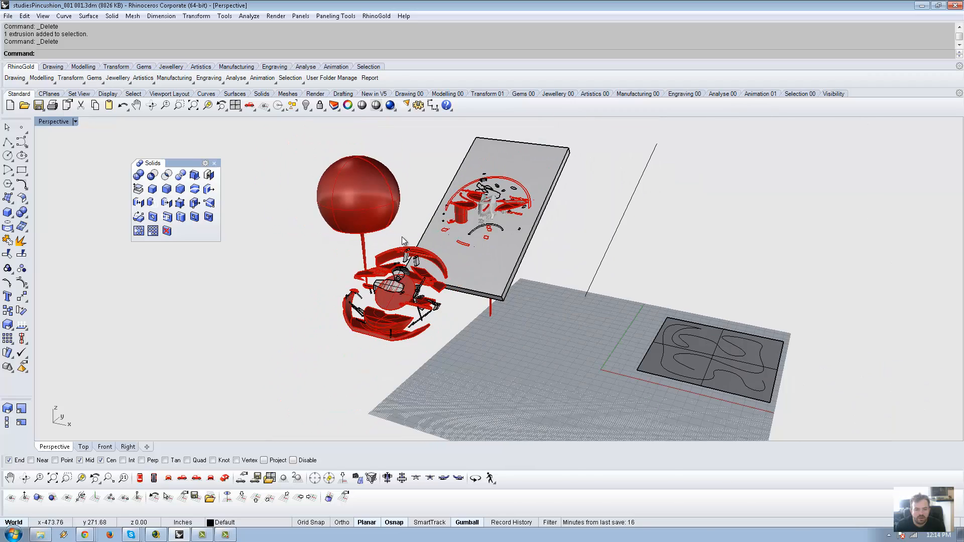
pyautogui.moveTo(305, 176); pyautogui.dragTo(278, 143)
pyautogui.hotkey('ctrl', 'h')
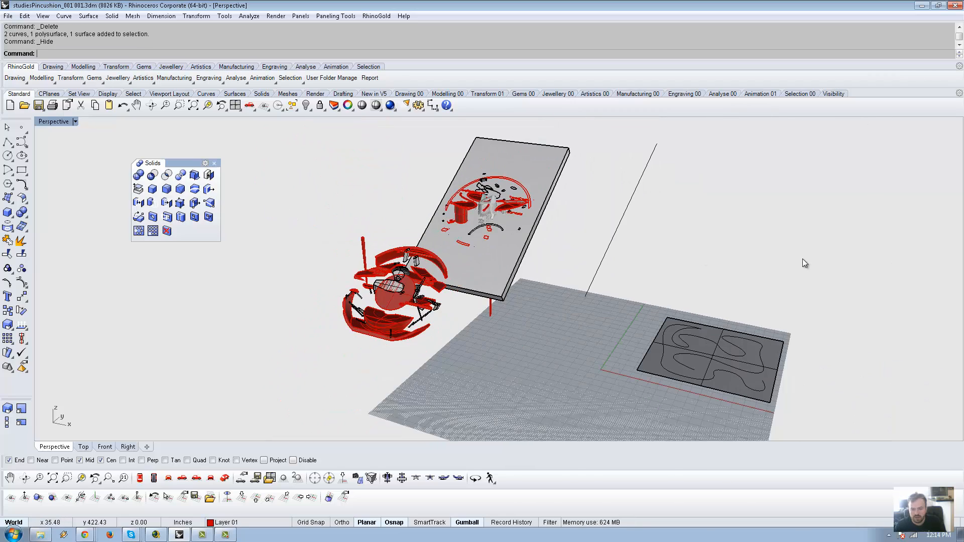
pyautogui.moveTo(623, 414); pyautogui.dragTo(593, 425)
pyautogui.hotkey('ctrl', 'h')
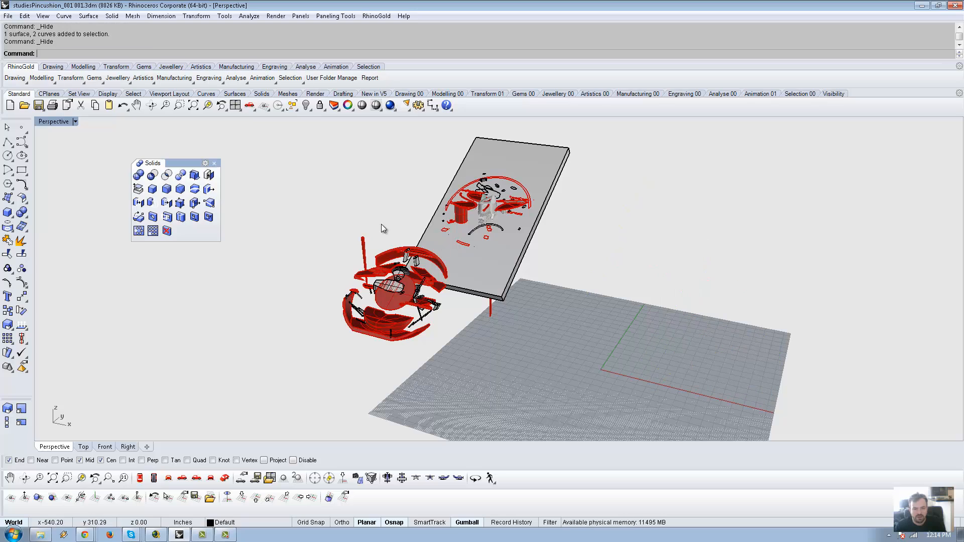
# Hide the copied sphere's leftover pin and the first cut slice set aside
pyautogui.moveTo(381, 224); pyautogui.dragTo(361, 232, button='right')
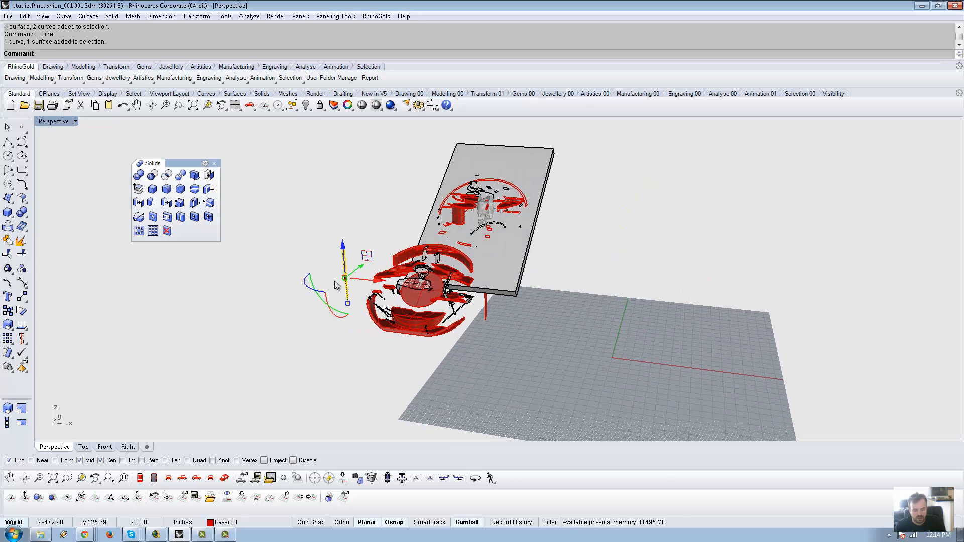
pyautogui.hotkey('ctrl', 'h')
pyautogui.moveTo(336, 285); pyautogui.dragTo(370, 218, button='right')
pyautogui.hotkey('ctrl', 'h')
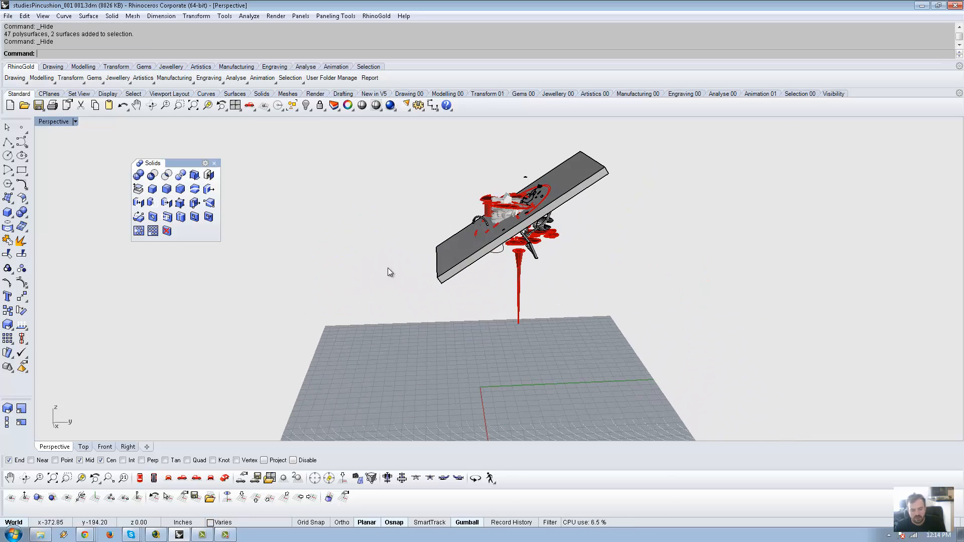
# Trim the grey mesh above the tilted slab with MeshTrim, using the slab as the cutting object, and select the remaining mesh
pyautogui.scroll(10, 559, 242)
pyautogui.click(533, 222)
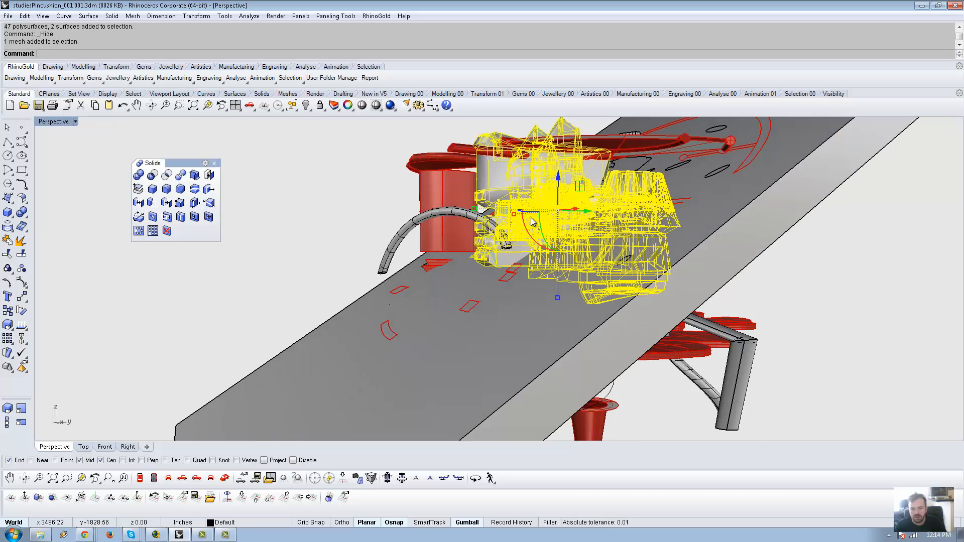
pyautogui.click(242, 258)
pyautogui.moveTo(357, 259); pyautogui.dragTo(371, 208, button='right')
pyautogui.click(366, 348)
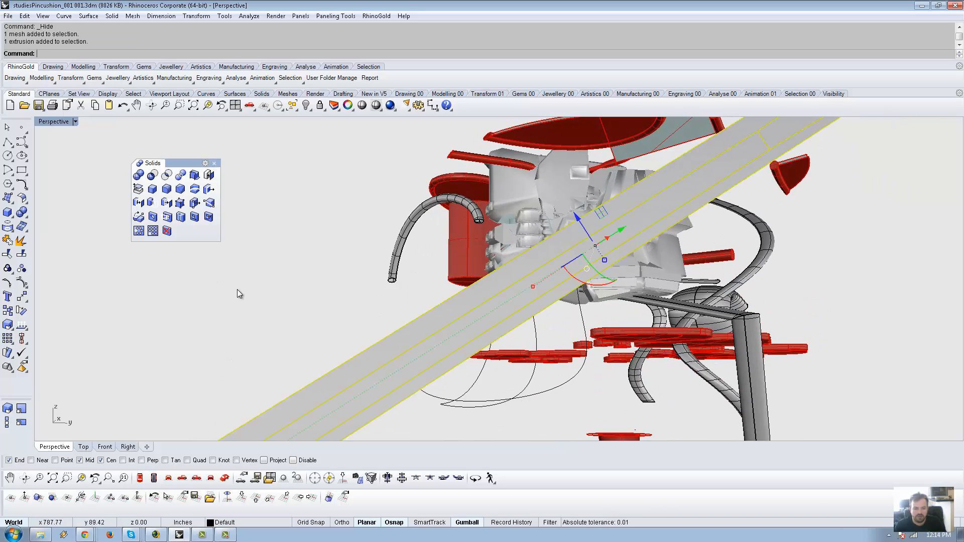
pyautogui.moveTo(238, 289); pyautogui.dragTo(282, 237, button='right')
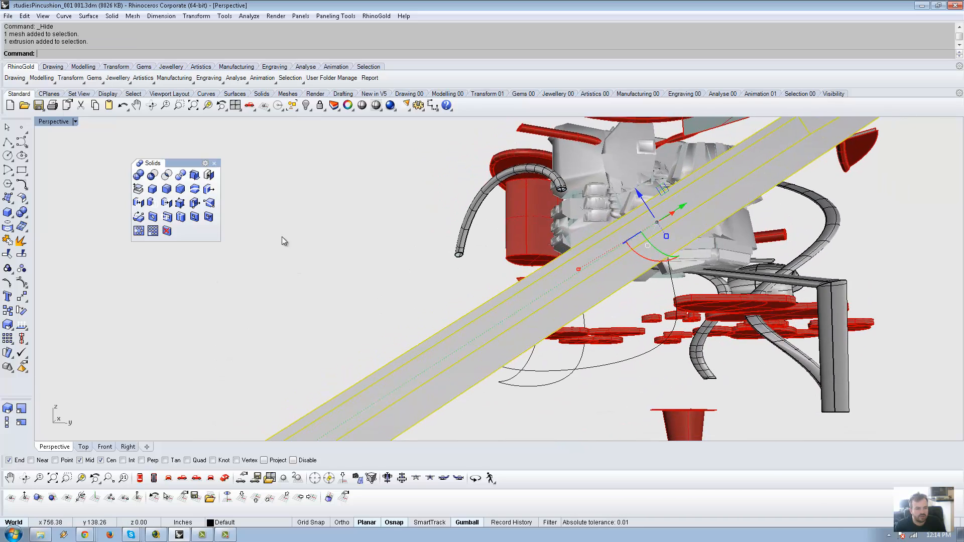
pyautogui.click(23, 233)
pyautogui.moveTo(53, 226); pyautogui.dragTo(158, 251)
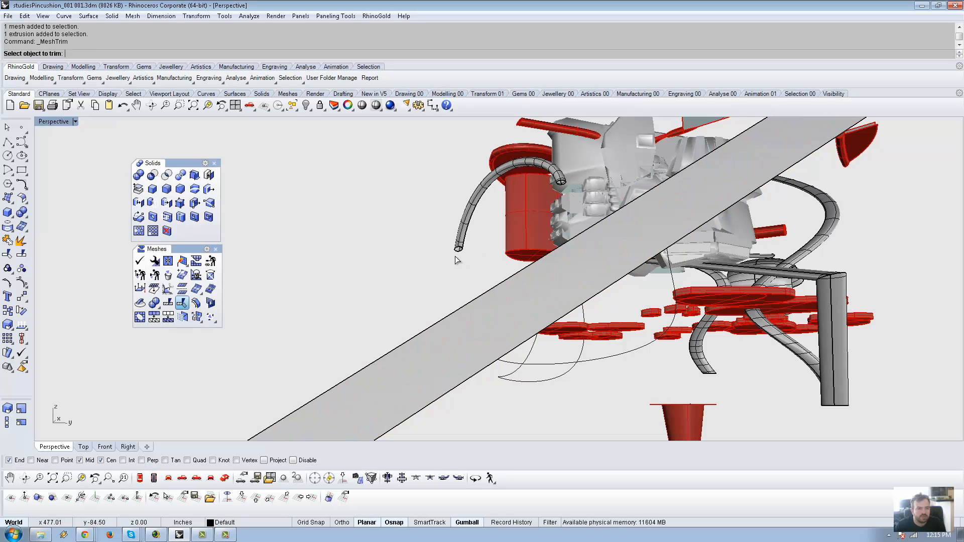
pyautogui.moveTo(452, 257); pyautogui.dragTo(437, 270, button='right')
pyautogui.click(607, 205)
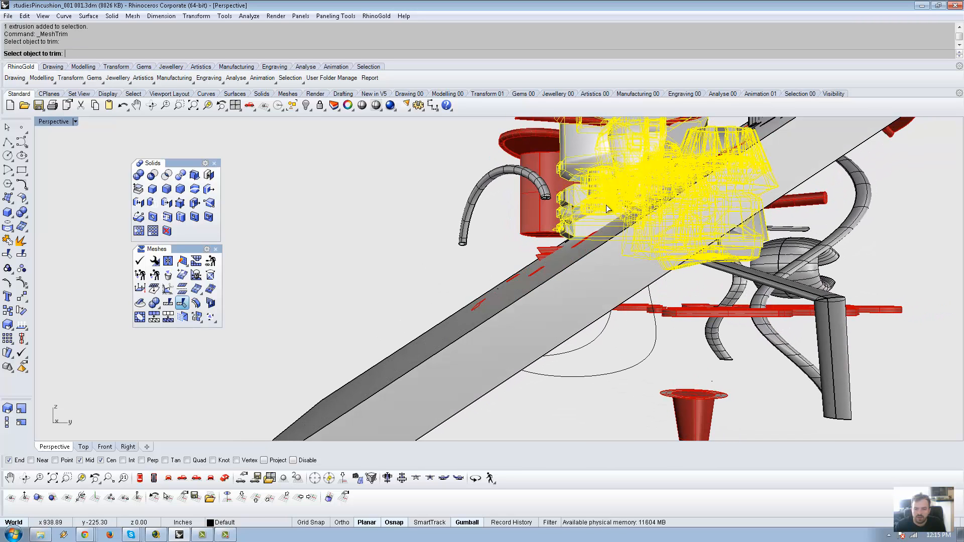
pyautogui.rightClick(602, 203)
pyautogui.click(603, 203)
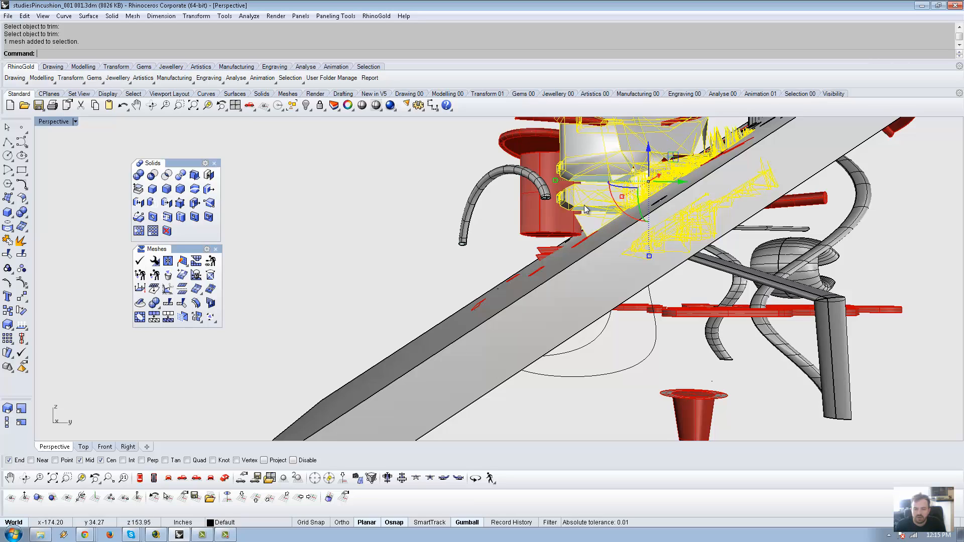
pyautogui.moveTo(634, 181); pyautogui.dragTo(552, 245, button='right')
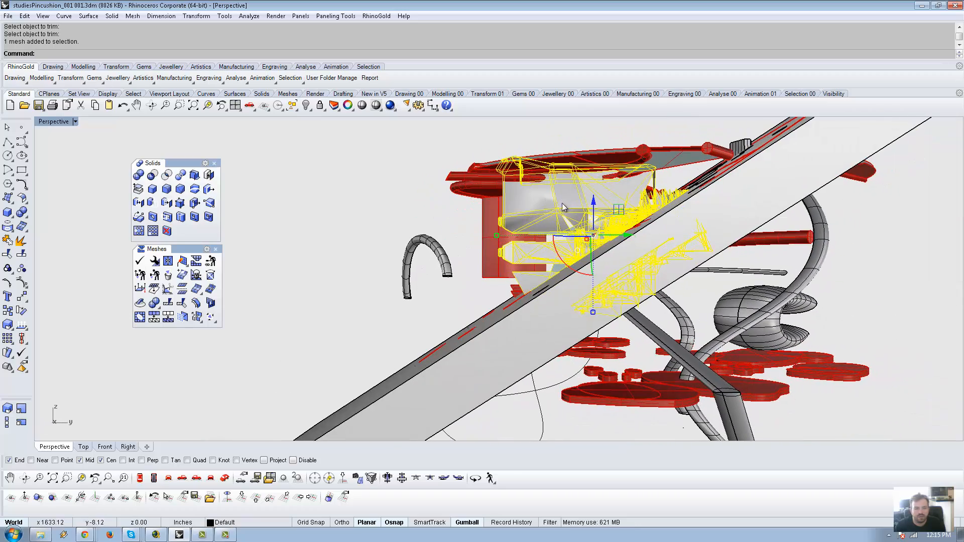
# Hide the slab to check the trimmed grey mesh, and undo both the hiding and the mesh trim
pyautogui.rightClick(522, 219)
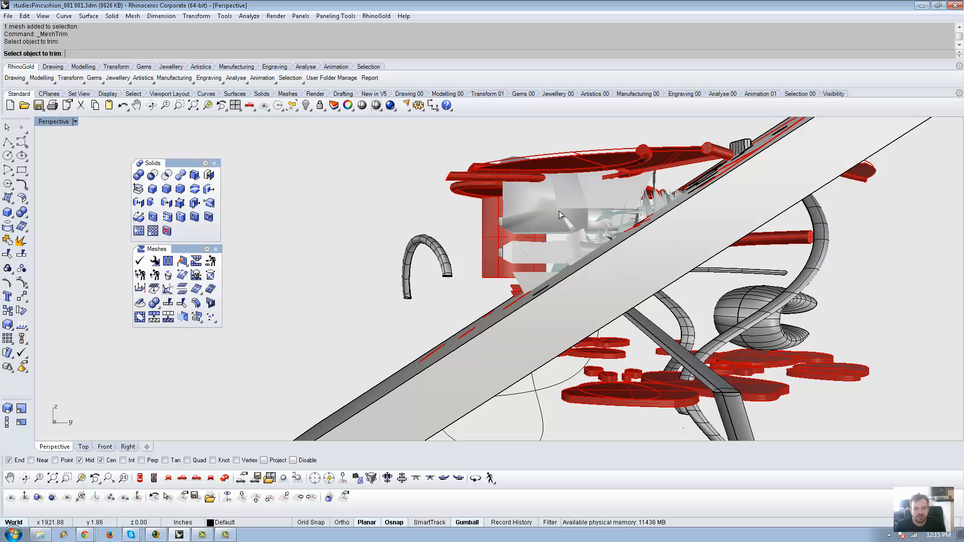
pyautogui.click(543, 300)
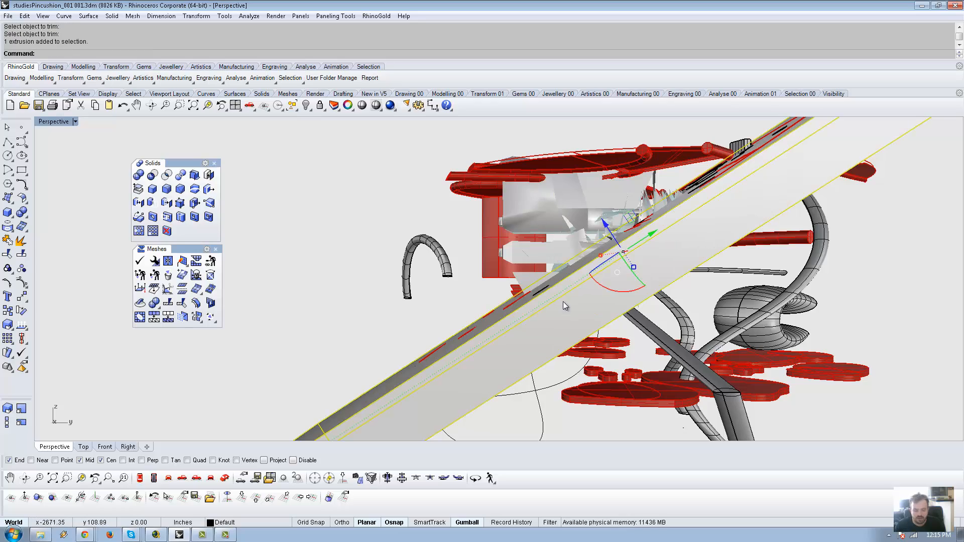
pyautogui.hotkey('ctrl', 'h')
pyautogui.moveTo(609, 288)
pyautogui.mouseDown(button='right')
pyautogui.moveTo(704, 262)
pyautogui.moveTo(614, 288)
pyautogui.mouseUp(button='right')
pyautogui.hotkey('ctrl', 'z')
pyautogui.hotkey('ctrl', 'z')
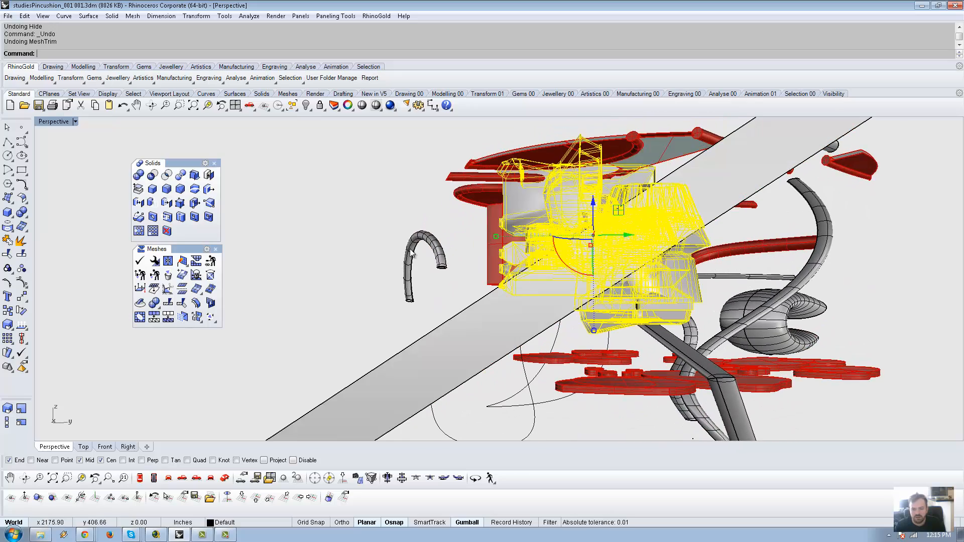
# Split the grey engine mesh with MeshSplit, using the tilted slab as the cutting object
pyautogui.moveTo(412, 253); pyautogui.dragTo(410, 219, button='right')
pyautogui.click(298, 247)
pyautogui.click(558, 182)
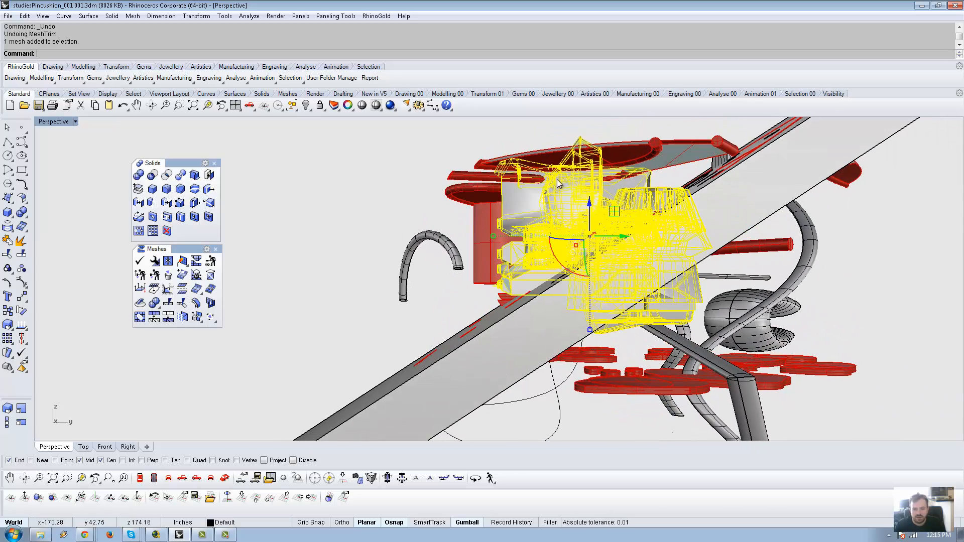
pyautogui.click(160, 307)
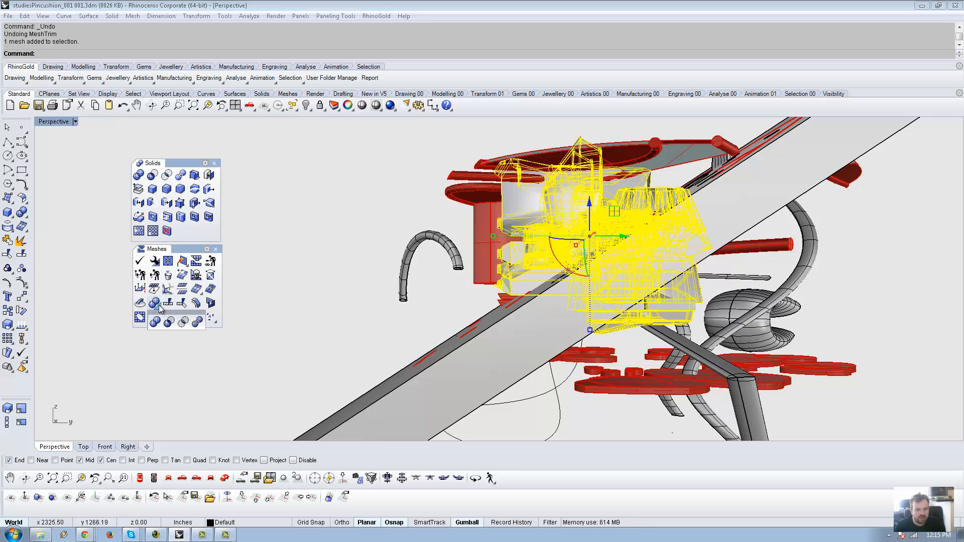
pyautogui.click(285, 264)
pyautogui.click(538, 210)
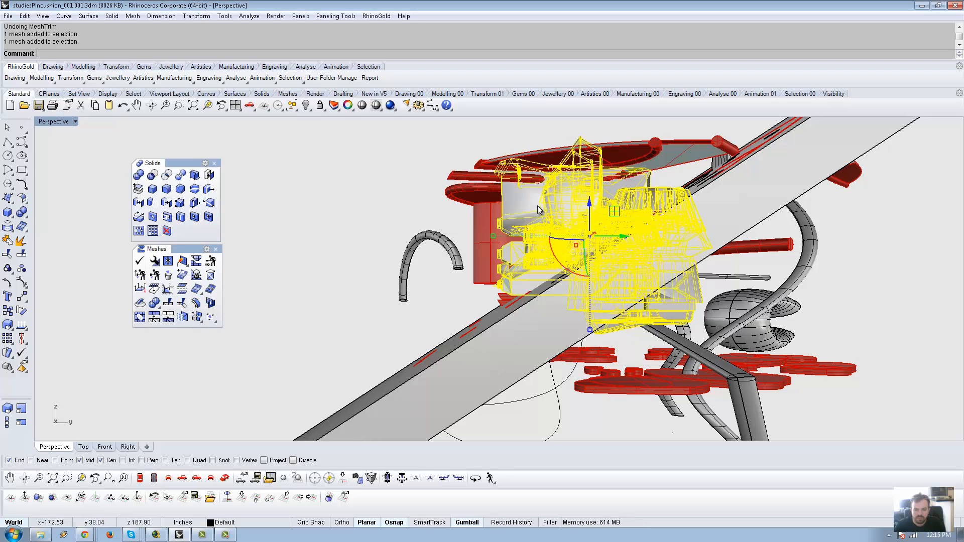
pyautogui.click(429, 385)
pyautogui.moveTo(429, 384); pyautogui.dragTo(361, 332, button='right')
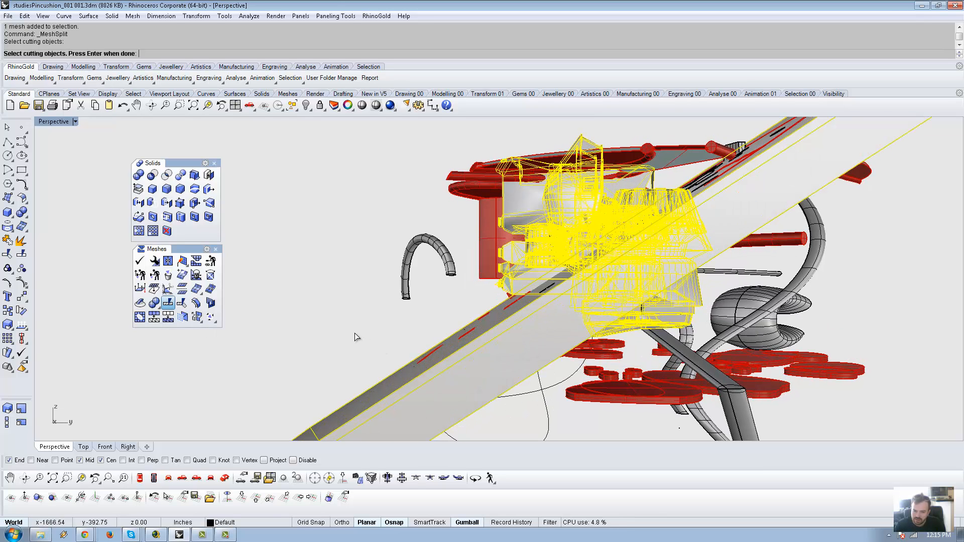
pyautogui.press('Return')
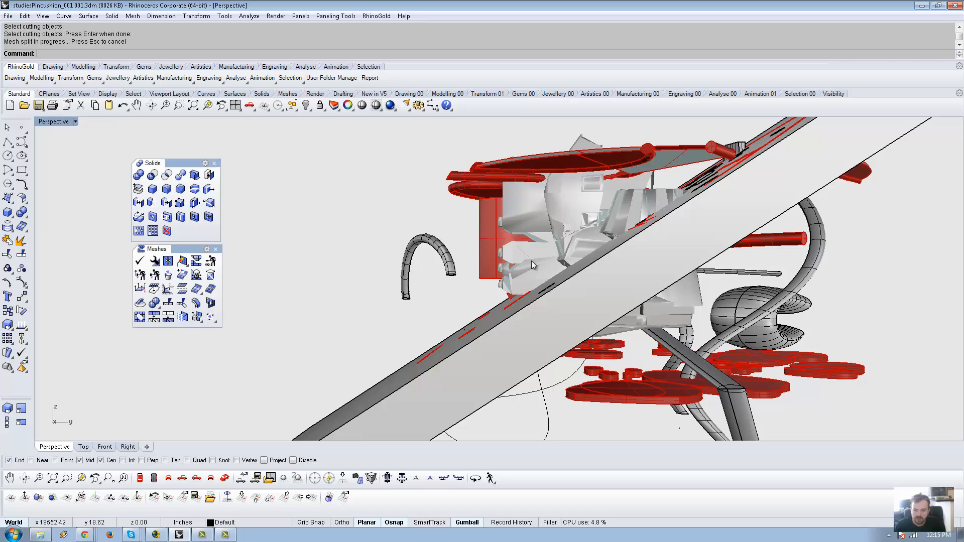
# Try to delete a piece of the split grey mesh beside the slab, and undo the deletion
pyautogui.click(532, 261)
pyautogui.rightClick(531, 254)
pyautogui.moveTo(532, 253); pyautogui.dragTo(458, 212, button='right')
pyautogui.press('Delete')
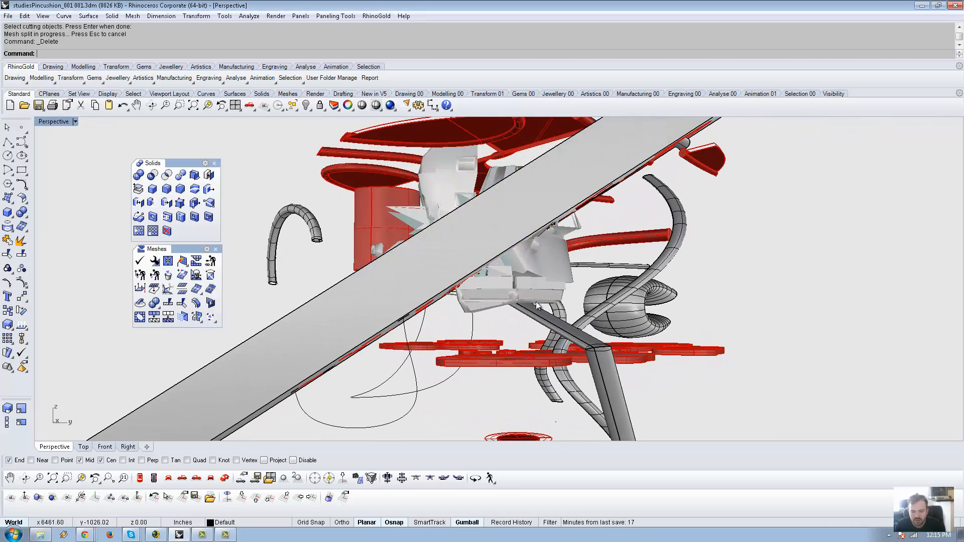
pyautogui.hotkey('ctrl', 'z')
pyautogui.press('Delete')
pyautogui.hotkey('ctrl', 'z')
# Repeat the mesh split on the whole grey mesh from another viewing angle, cutting again with the slab
pyautogui.moveTo(536, 274); pyautogui.dragTo(565, 282, button='right')
pyautogui.click(754, 265)
pyautogui.click(565, 282)
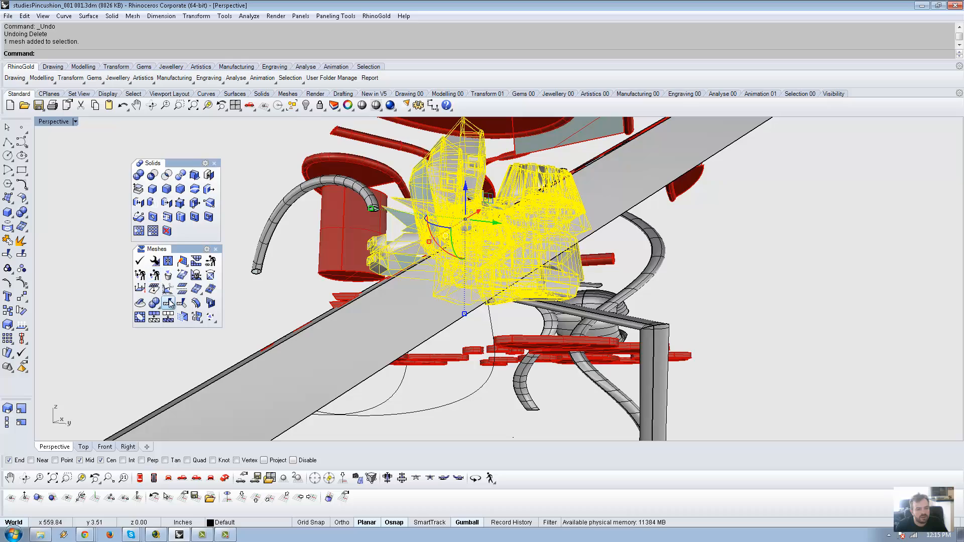
pyautogui.click(183, 302)
pyautogui.click(330, 342)
pyautogui.press('Return')
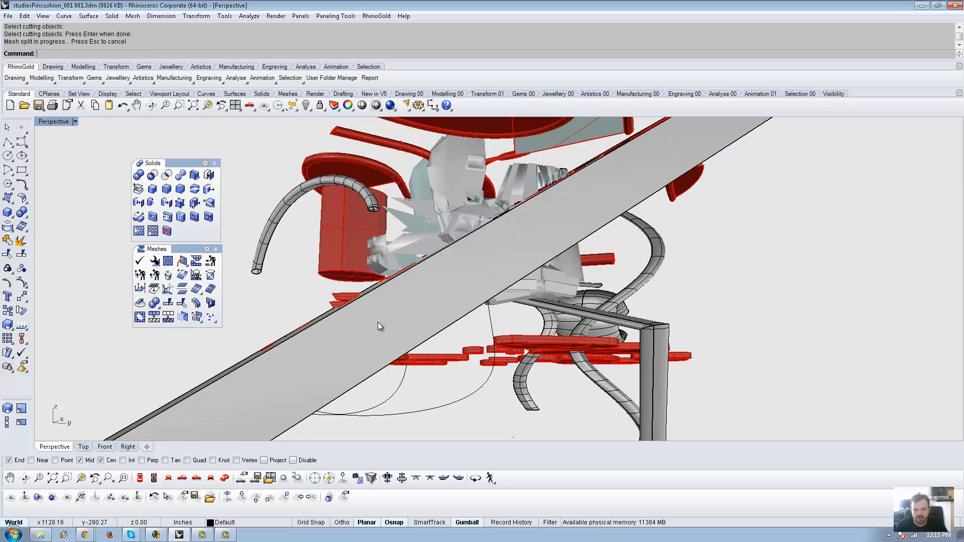
# Select the grey engine mesh above the slab and ungroup it
pyautogui.moveTo(377, 322); pyautogui.dragTo(418, 332, button='right')
pyautogui.click(430, 208)
pyautogui.moveTo(499, 236)
pyautogui.mouseDown(button='right')
pyautogui.moveTo(480, 213)
pyautogui.moveTo(490, 224)
pyautogui.mouseUp(button='right')
pyautogui.hotkey('ctrl', 'shift', 'g')
pyautogui.hotkey('ctrl', 'shift', 'g')
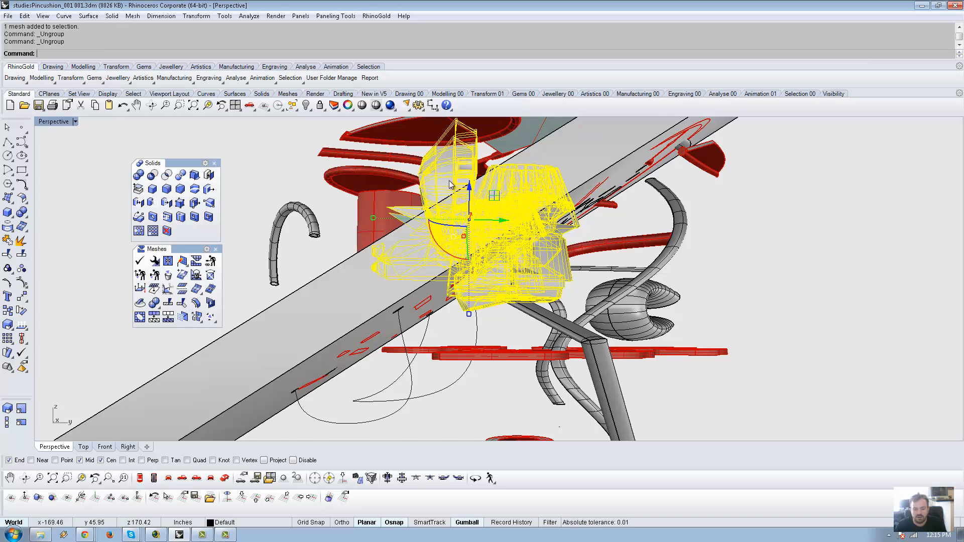
pyautogui.moveTo(449, 180); pyautogui.dragTo(482, 217, button='right')
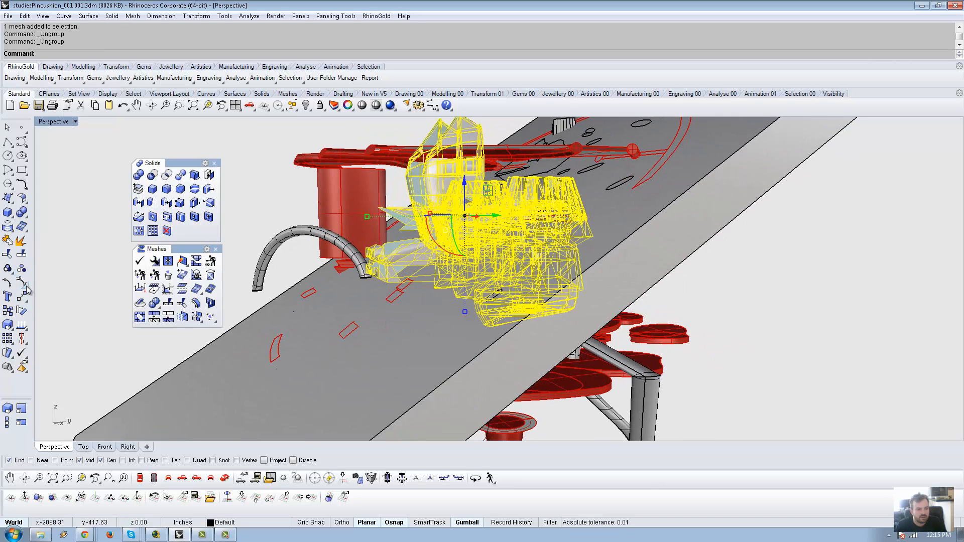
# Explode the grey mesh into separate meshes and split them with the slab using MeshSplit
pyautogui.moveTo(255, 254); pyautogui.dragTo(187, 323, button='right')
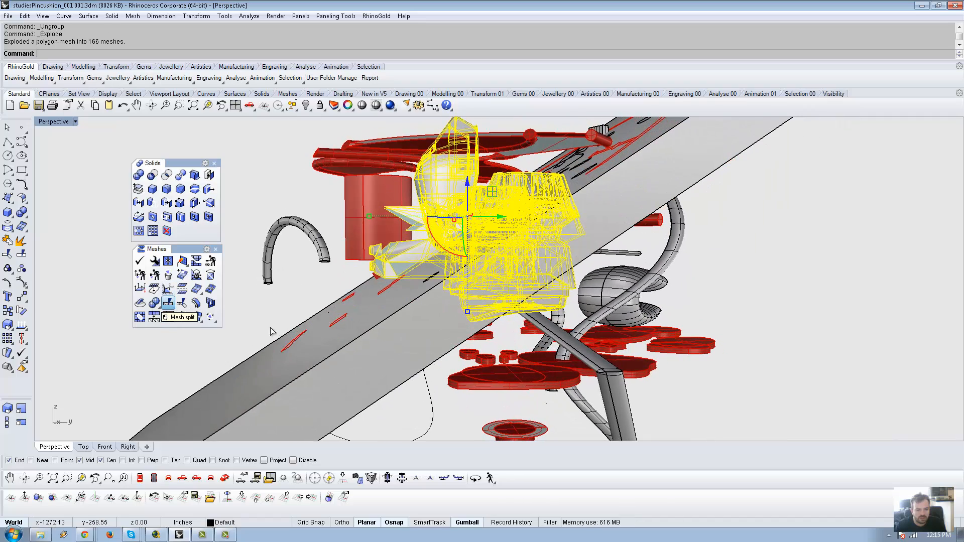
pyautogui.click(341, 327)
pyautogui.rightClick(340, 327)
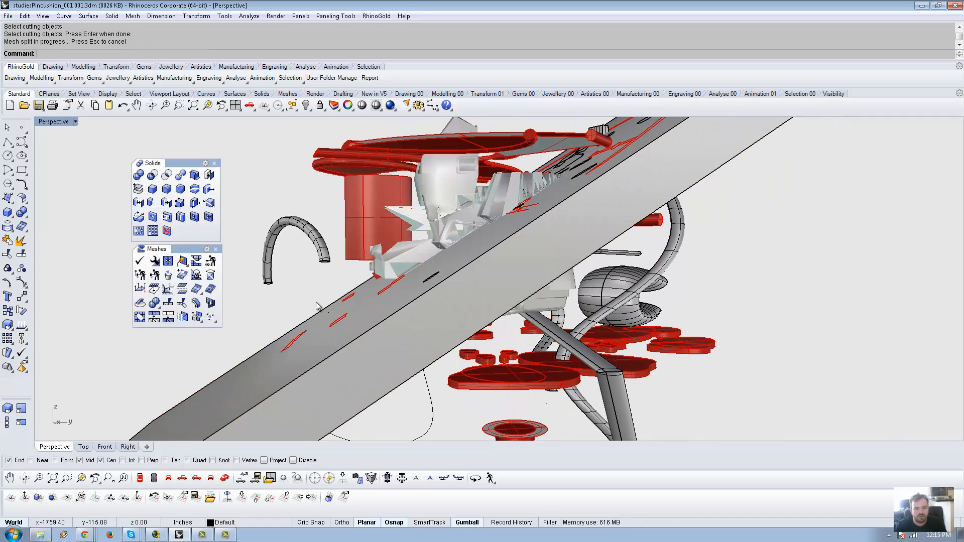
# Hide the slab, check the split by selecting an engine cover mesh, and undo the hiding
pyautogui.moveTo(317, 306); pyautogui.dragTo(425, 296, button='right')
pyautogui.click(411, 287)
pyautogui.hotkey('ctrl', 'h')
pyautogui.click(442, 166)
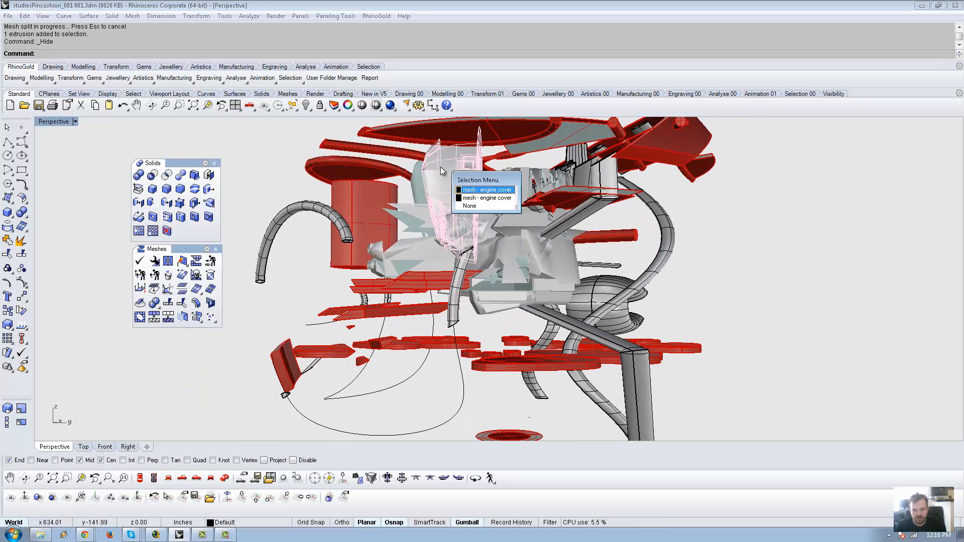
pyautogui.click(486, 190)
pyautogui.moveTo(484, 193); pyautogui.dragTo(441, 232, button='right')
pyautogui.hotkey('ctrl', 'z')
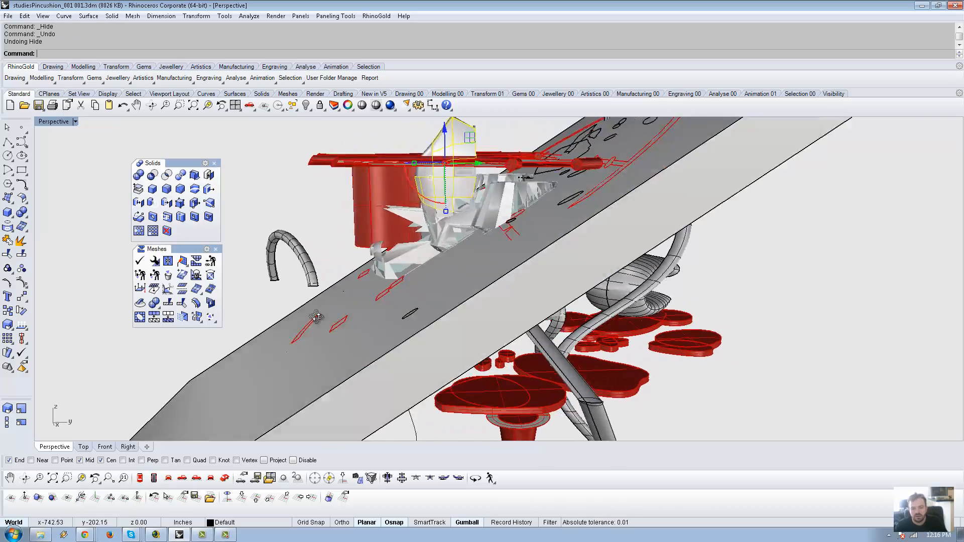
# Delete several of the exploded grey mesh pieces above the tilted slab
pyautogui.scroll(-5, 340, 329)
pyautogui.moveTo(316, 317); pyautogui.dragTo(338, 303, button='right')
pyautogui.click(681, 277)
pyautogui.moveTo(681, 278); pyautogui.dragTo(679, 255, button='right')
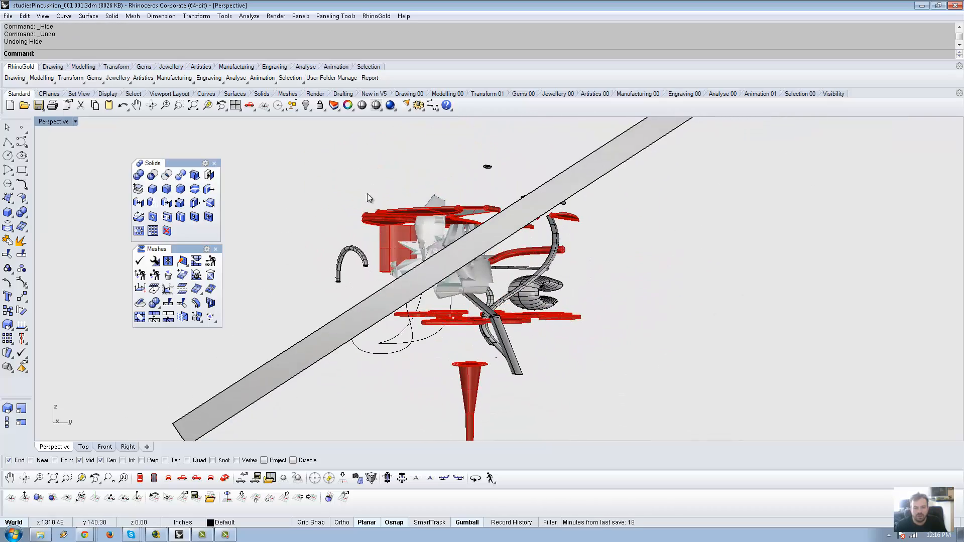
pyautogui.moveTo(368, 197); pyautogui.dragTo(418, 211, button='right')
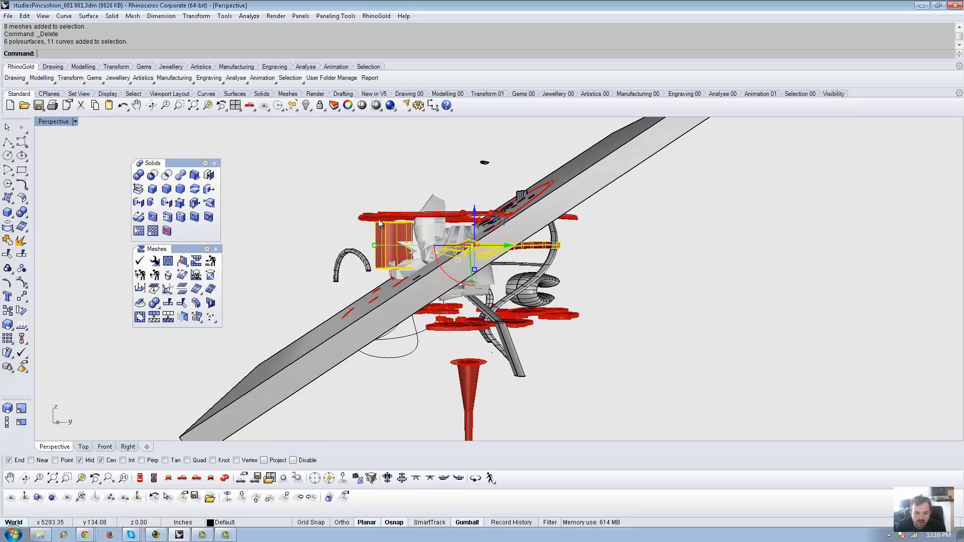
# Try to delete the group containing the red cylinder, and undo the deletion
pyautogui.press('Delete')
pyautogui.moveTo(377, 218); pyautogui.dragTo(455, 287, button='right')
pyautogui.hotkey('ctrl', 'z')
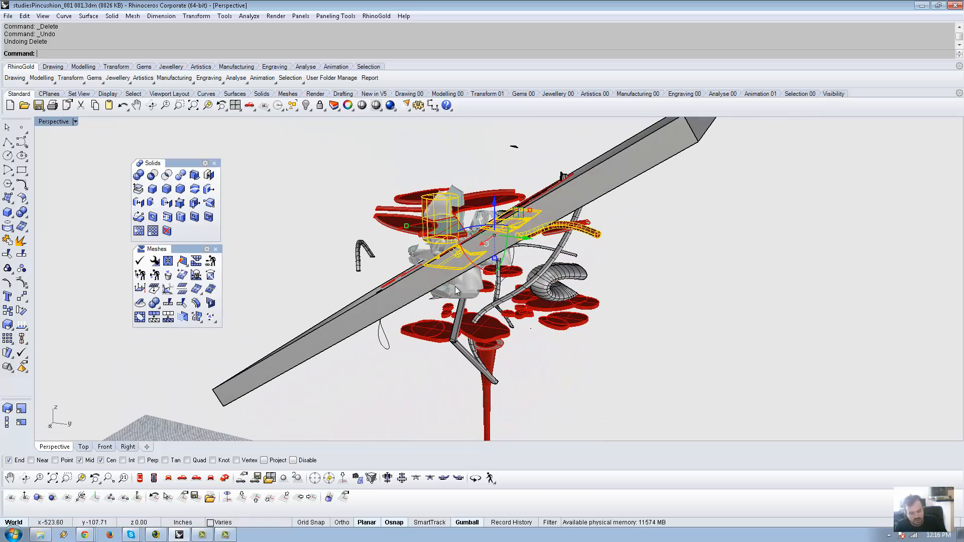
# Ungroup the red cylinder's group and the group of red plates above the slab
pyautogui.click(438, 232)
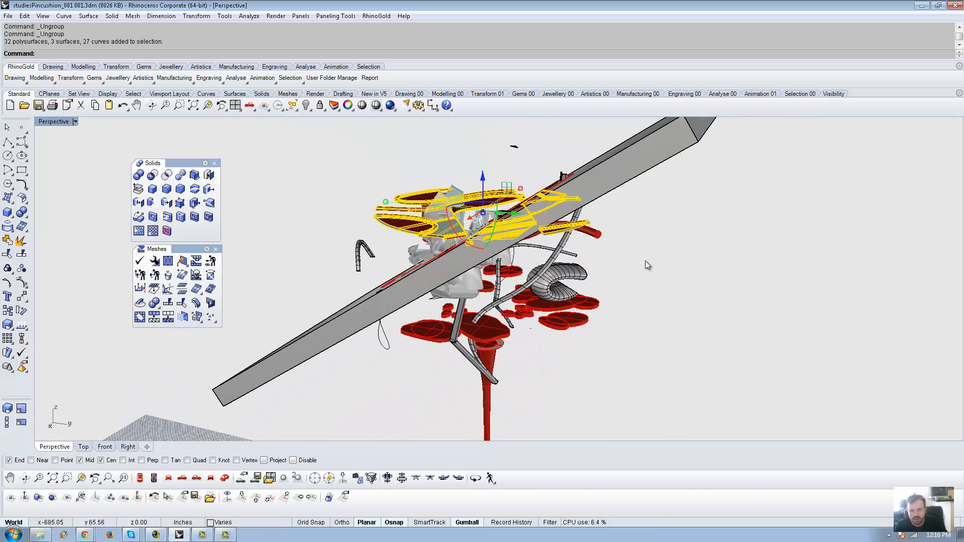
pyautogui.click(646, 261)
pyautogui.moveTo(646, 261); pyautogui.dragTo(698, 284, button='right')
pyautogui.click(416, 240)
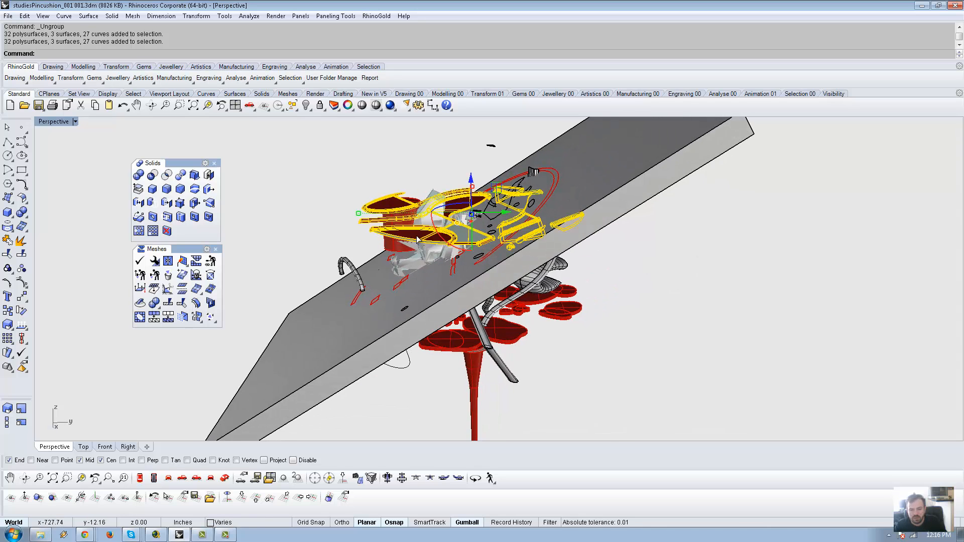
pyautogui.scroll(5, 537, 266)
pyautogui.moveTo(538, 266); pyautogui.dragTo(461, 296, button='right')
pyautogui.click(680, 271)
# Delete the front red plate, its adjoining flat panel and further leftover parts above the slab
pyautogui.click(458, 261)
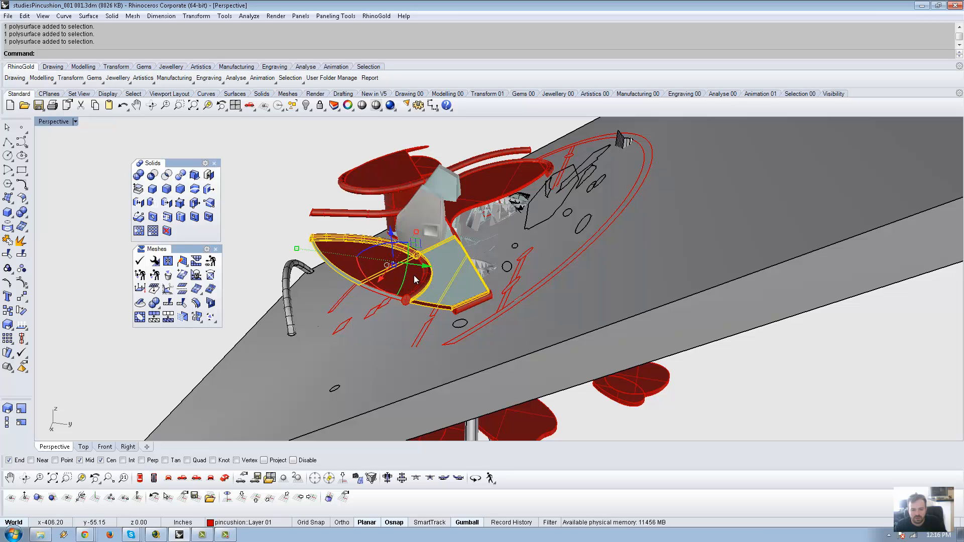
pyautogui.press('Delete')
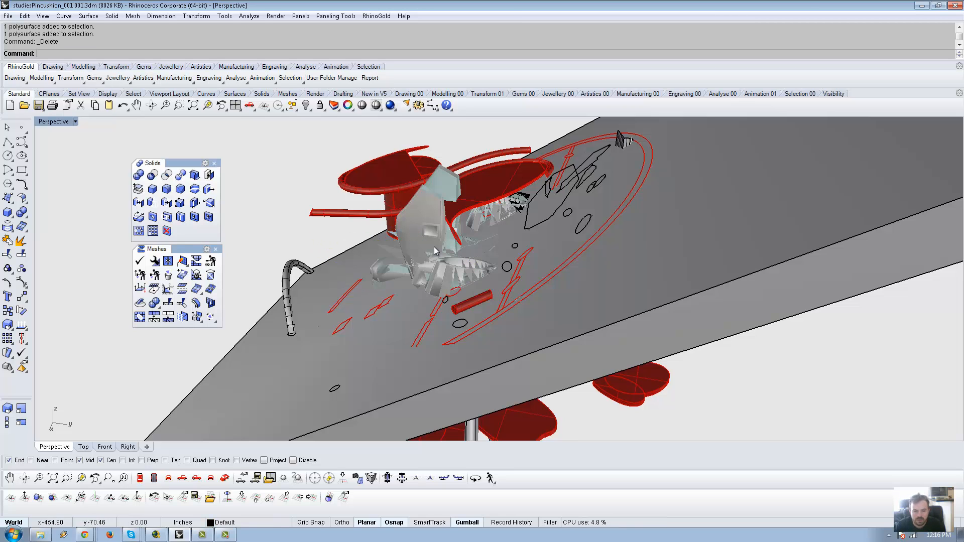
pyautogui.moveTo(435, 252); pyautogui.dragTo(518, 268, button='right')
pyautogui.click(525, 271)
pyautogui.press('Delete')
pyautogui.click(334, 234)
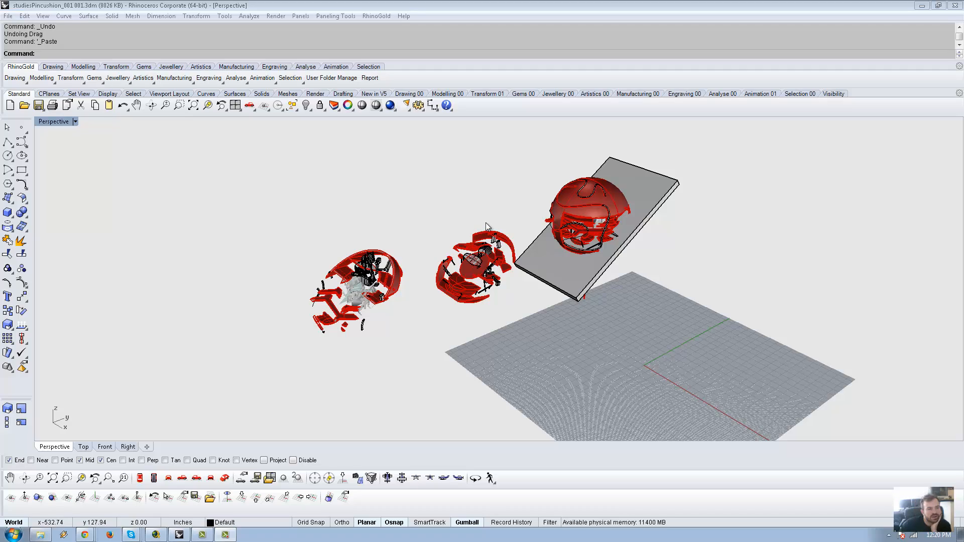
# Copy the intact pincushion sphere with its pin along the gumball's red axis, away from the slab
pyautogui.moveTo(466, 297); pyautogui.dragTo(467, 276, button='right')
pyautogui.scroll(8, 456, 291)
pyautogui.scroll(-5, 458, 291)
pyautogui.moveTo(661, 270); pyautogui.dragTo(501, 227, button='right')
pyautogui.scroll(-7, 639, 248)
pyautogui.moveTo(565, 228); pyautogui.dragTo(602, 263, button='right')
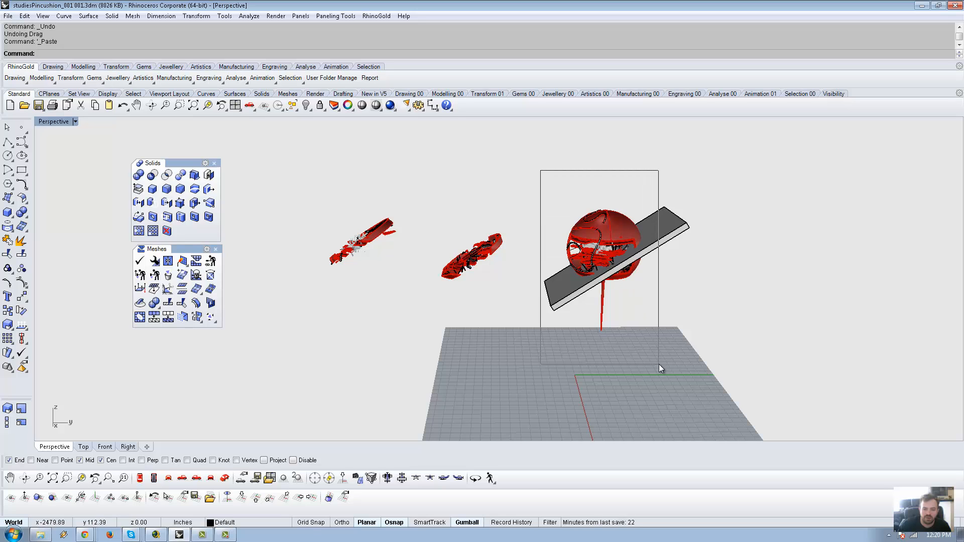
pyautogui.moveTo(660, 370); pyautogui.dragTo(660, 370)
pyautogui.moveTo(653, 322); pyautogui.dragTo(682, 281, button='right')
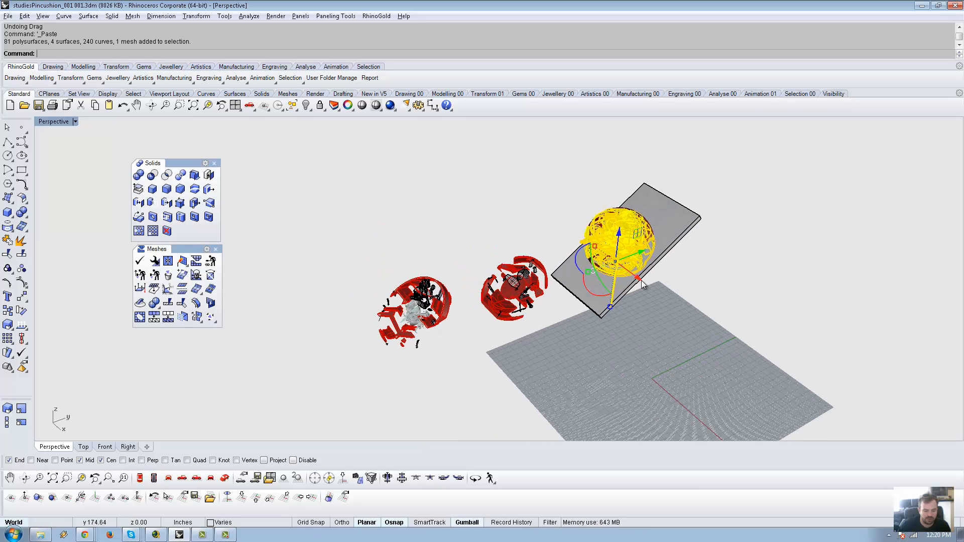
pyautogui.moveTo(641, 280); pyautogui.dragTo(550, 233)
pyautogui.click(698, 296)
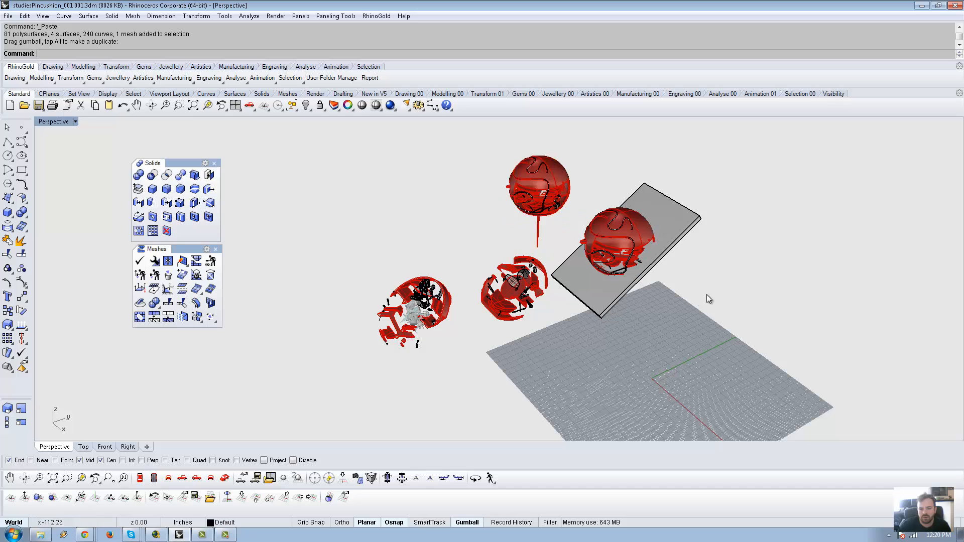
pyautogui.moveTo(707, 294); pyautogui.dragTo(682, 298, button='right')
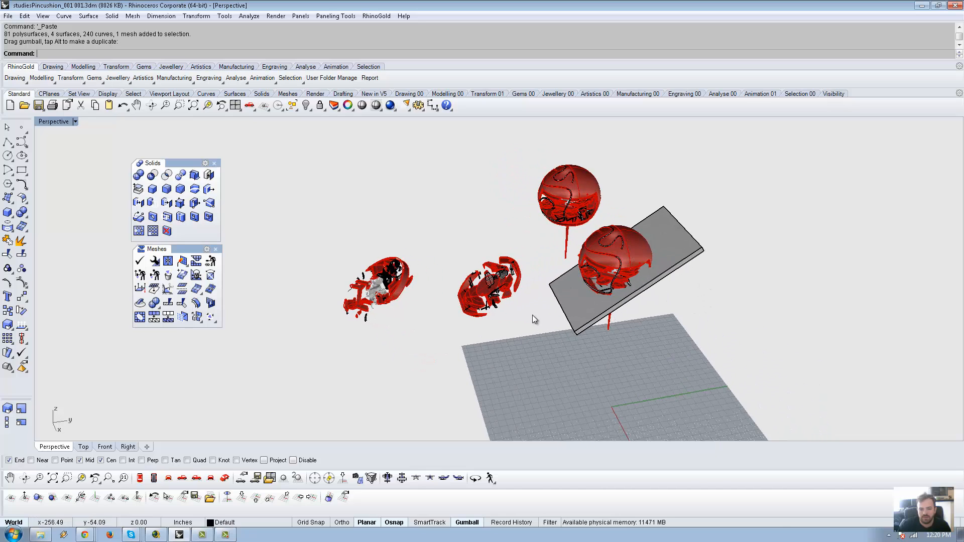
# Delete the tilted slab running through the original sphere
pyautogui.moveTo(532, 315); pyautogui.dragTo(633, 310, button='right')
pyautogui.click(632, 311)
pyautogui.press('Delete')
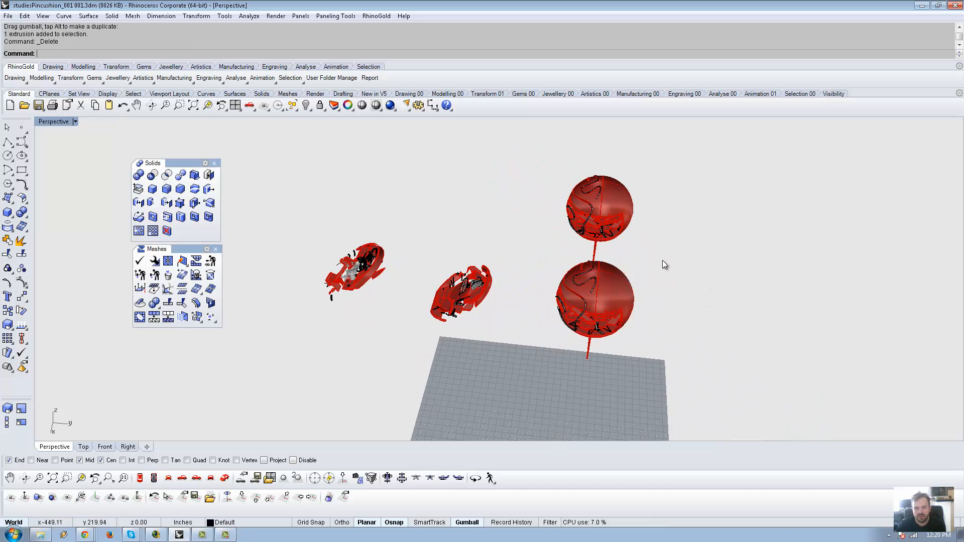
# Examine the intact pincushion sphere and its exposed interior from several sides
pyautogui.scroll(5, 661, 262)
pyautogui.keyDown('shift'); pyautogui.moveTo(634, 251); pyautogui.dragTo(699, 349, button='right'); pyautogui.keyUp('shift')
pyautogui.moveTo(695, 341); pyautogui.dragTo(786, 272, button='right')
pyautogui.scroll(8, 600, 218)
pyautogui.moveTo(318, 238); pyautogui.dragTo(478, 246, button='right')
pyautogui.scroll(-3, 421, 281)
pyautogui.scroll(-4, 424, 294)
pyautogui.scroll(10, 467, 245)
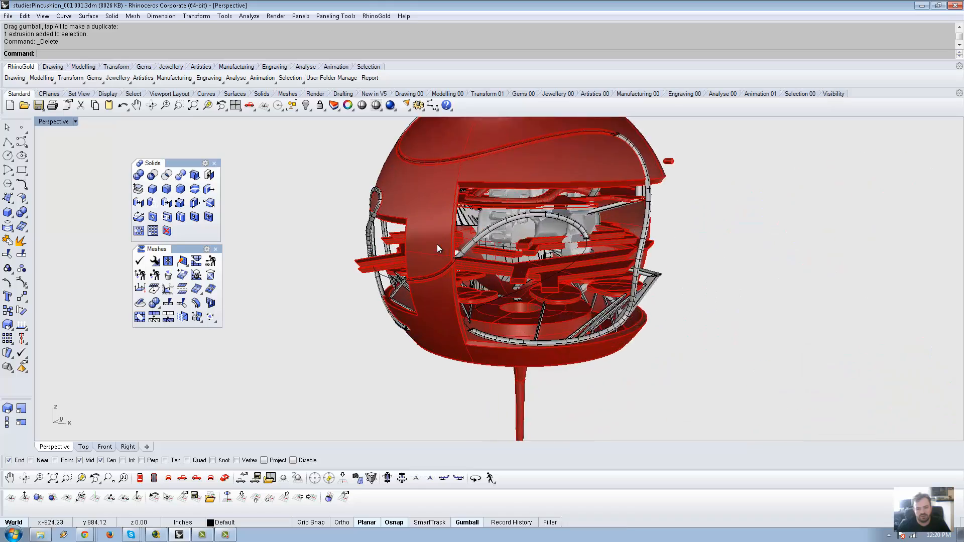
pyautogui.scroll(-3, 442, 249)
pyautogui.keyDown('shift'); pyautogui.moveTo(384, 271); pyautogui.dragTo(256, 361, button='right'); pyautogui.keyUp('shift')
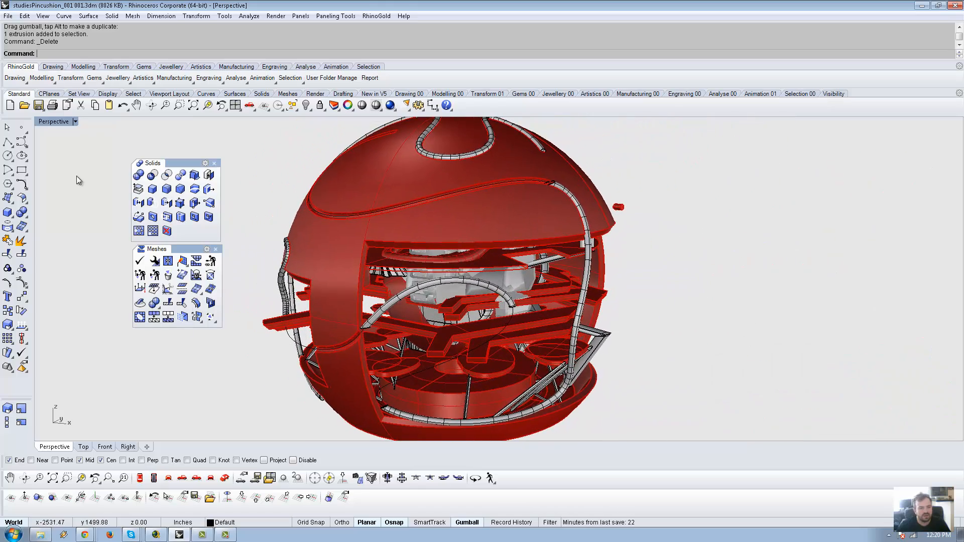
# Draw a tall, thin upright box between the two intact pincushion spheres in the back view, extending its depth past a sphere's width
pyautogui.click(210, 478)
pyautogui.scroll(-7, 503, 309)
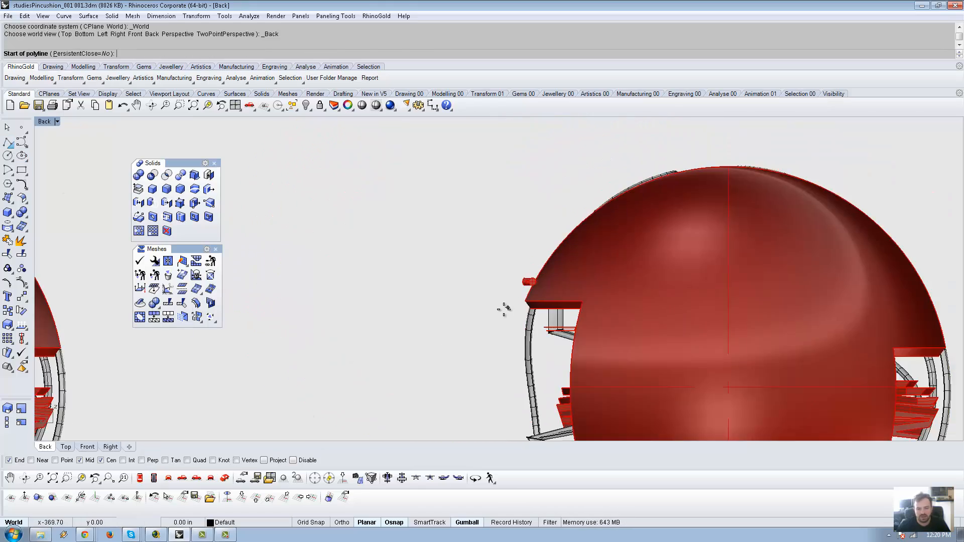
pyautogui.moveTo(451, 261); pyautogui.dragTo(297, 169, button='right')
pyautogui.scroll(-4, 412, 234)
pyautogui.moveTo(372, 252); pyautogui.dragTo(523, 315, button='right')
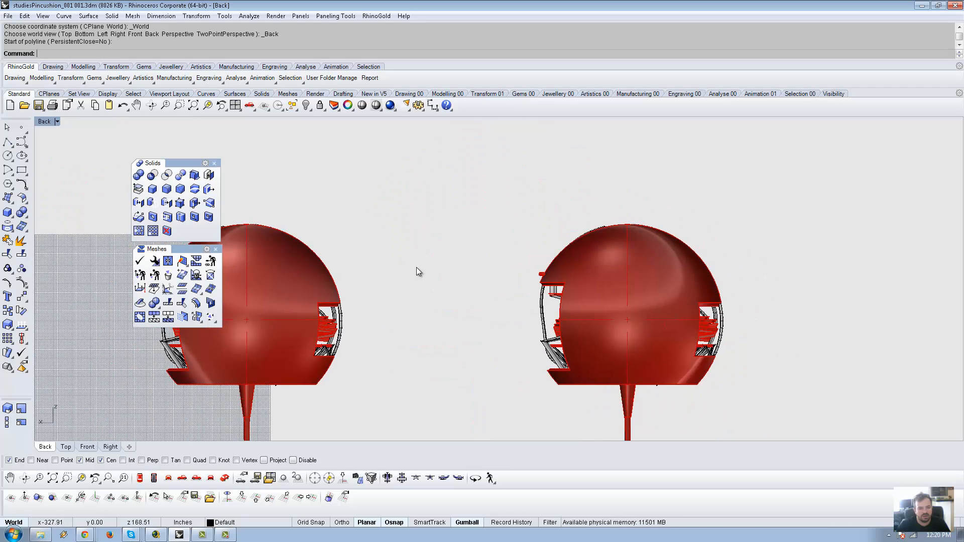
pyautogui.click(7, 213)
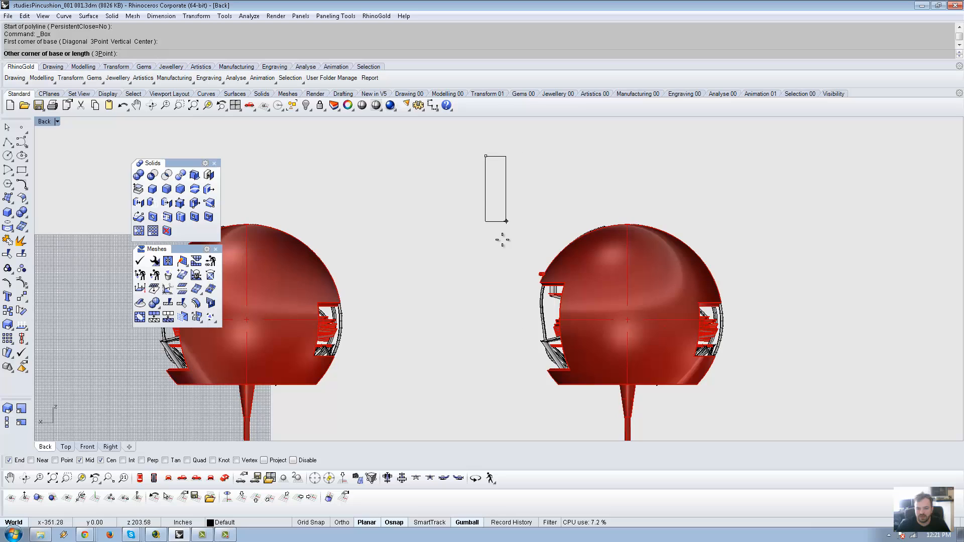
pyautogui.click(505, 412)
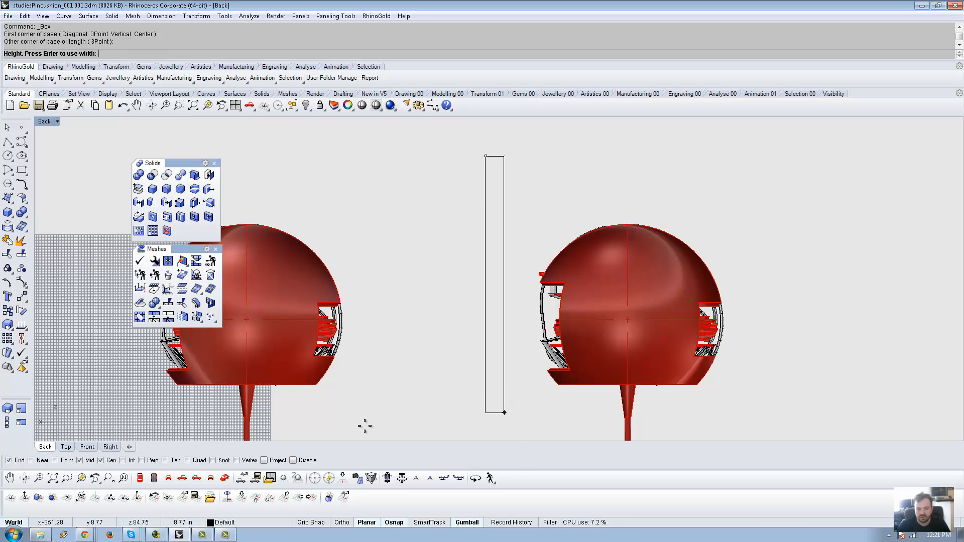
pyautogui.click(230, 481)
pyautogui.moveTo(458, 321); pyautogui.dragTo(402, 318, button='right')
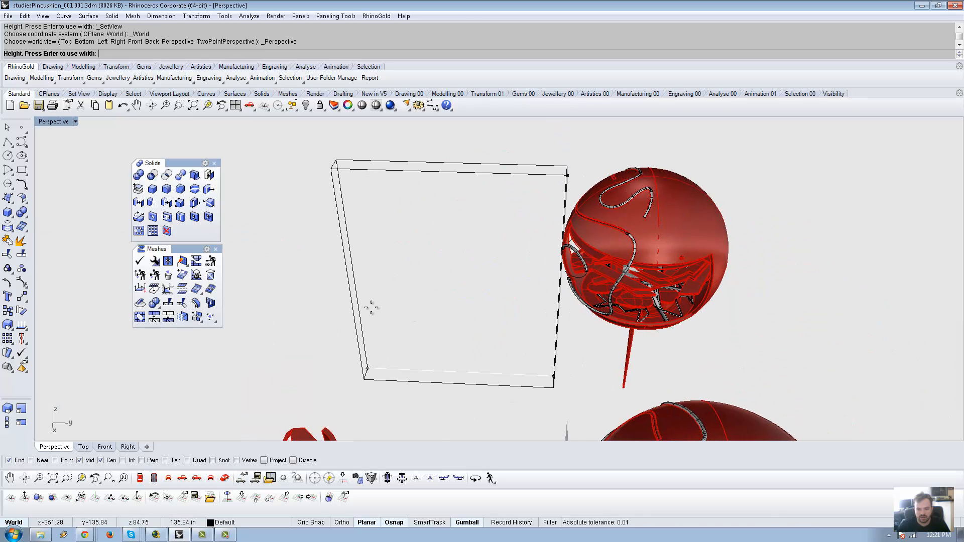
pyautogui.click(371, 307)
# Tilt the new box slab diagonally and move it through the intact pincushion sphere farther from the construction grid
pyautogui.moveTo(503, 286); pyautogui.dragTo(514, 304, button='right')
pyautogui.click(494, 358)
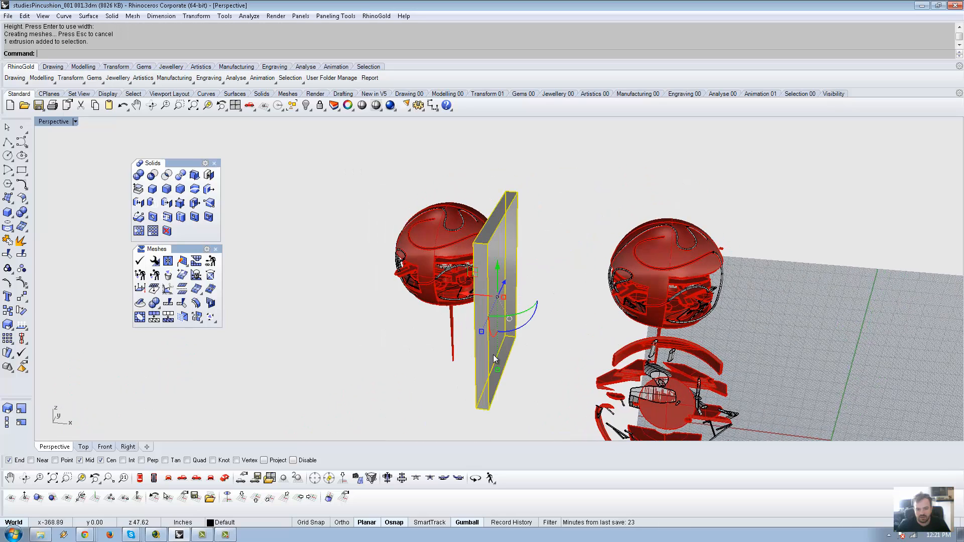
pyautogui.moveTo(524, 326); pyautogui.dragTo(413, 248)
pyautogui.moveTo(475, 271); pyautogui.dragTo(426, 214)
pyautogui.moveTo(523, 221); pyautogui.dragTo(461, 222, button='right')
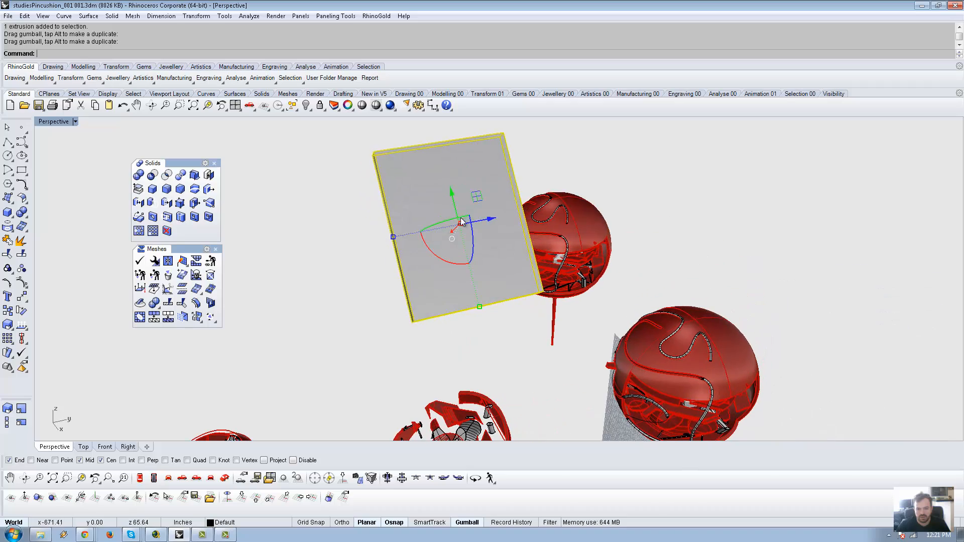
pyautogui.moveTo(485, 223); pyautogui.dragTo(562, 205)
pyautogui.moveTo(454, 276); pyautogui.dragTo(487, 235, button='right')
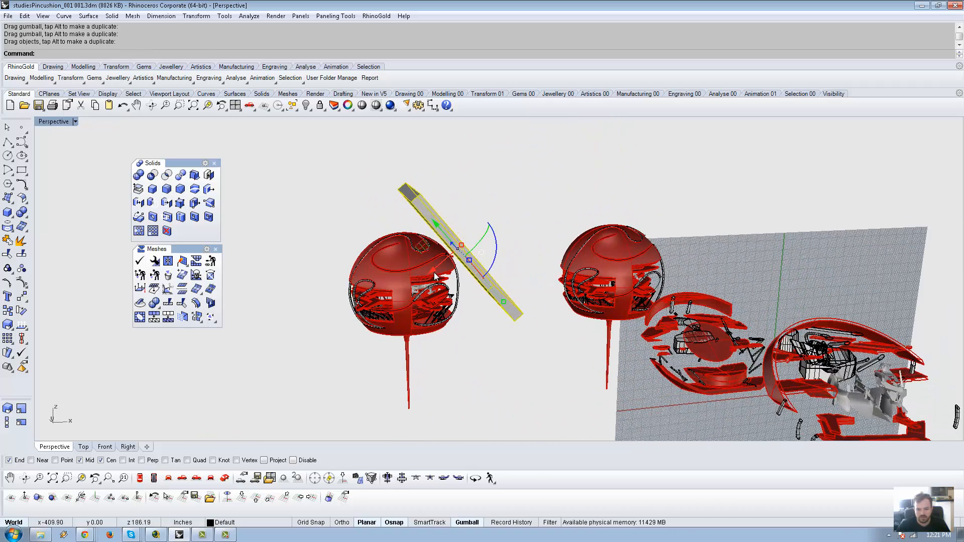
pyautogui.moveTo(412, 291); pyautogui.dragTo(395, 304)
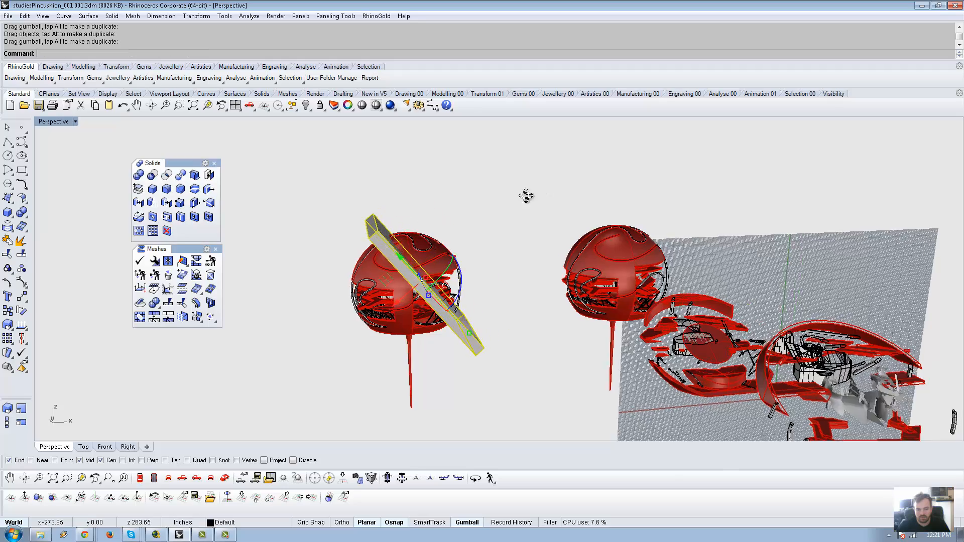
# Shift the tilted slab along its width so that it spans the whole pincushion sphere, and deselect it
pyautogui.moveTo(523, 196); pyautogui.dragTo(76, 135, button='right')
pyautogui.moveTo(375, 203); pyautogui.dragTo(577, 254, button='right')
pyautogui.scroll(7, 345, 270)
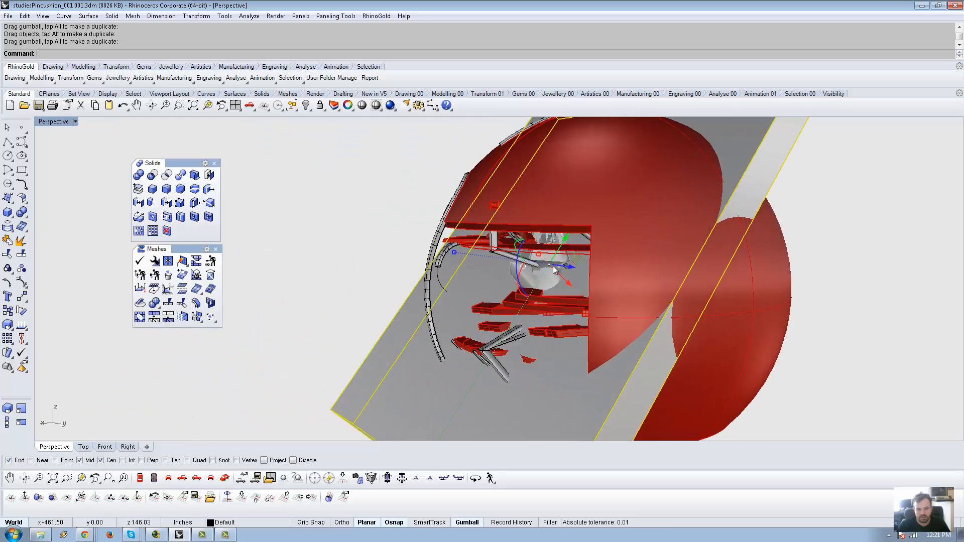
pyautogui.scroll(-5, 542, 266)
pyautogui.moveTo(482, 256); pyautogui.dragTo(589, 288, button='right')
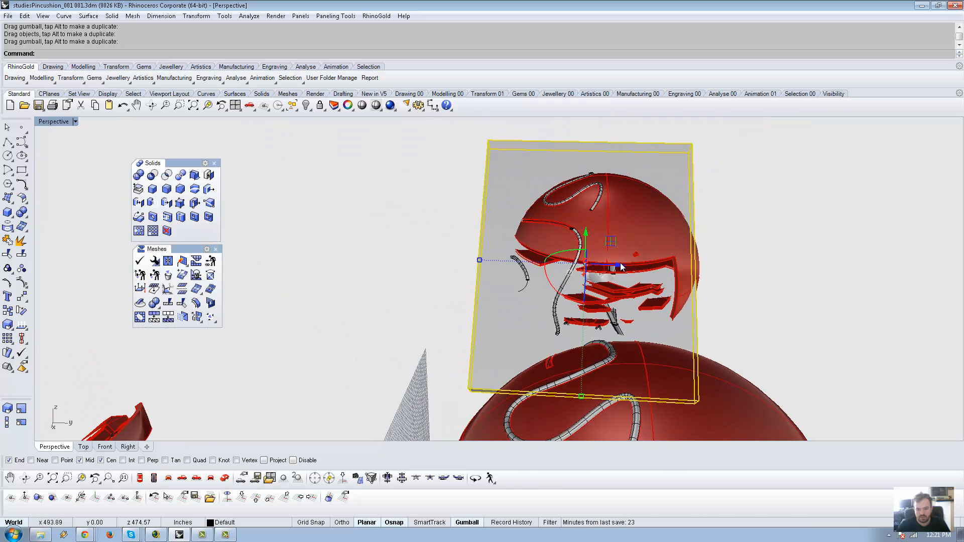
pyautogui.moveTo(622, 267); pyautogui.dragTo(640, 268)
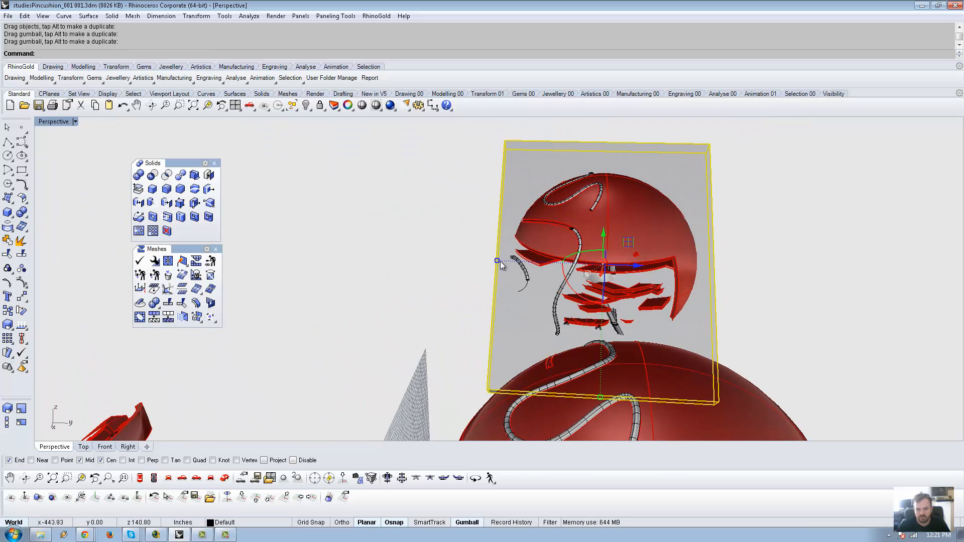
pyautogui.moveTo(501, 266); pyautogui.dragTo(670, 281, button='right')
pyautogui.scroll(-3, 727, 356)
pyautogui.click(562, 219)
# Isolate the tilted slab and the pincushion sphere it crosses by hiding all other objects
pyautogui.scroll(-5, 562, 220)
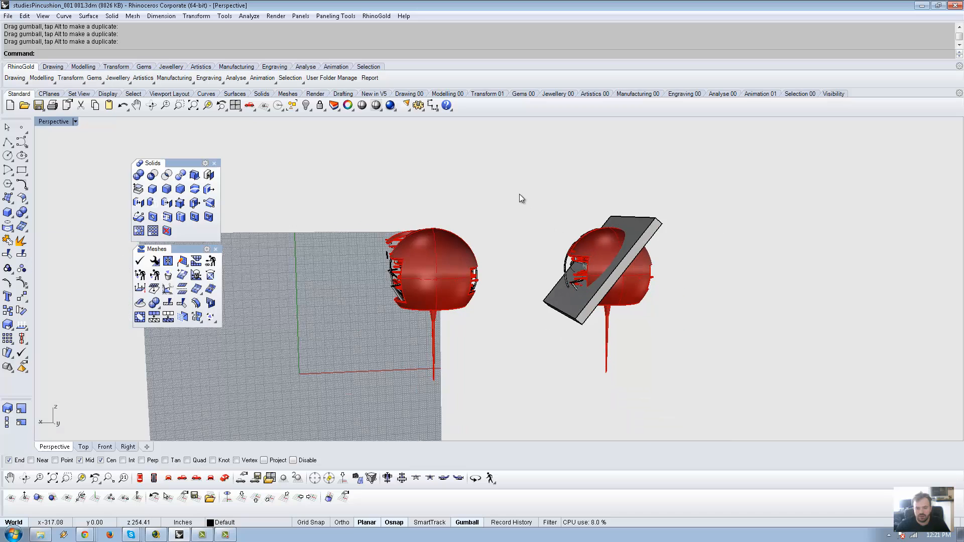
pyautogui.moveTo(758, 435); pyautogui.dragTo(760, 437)
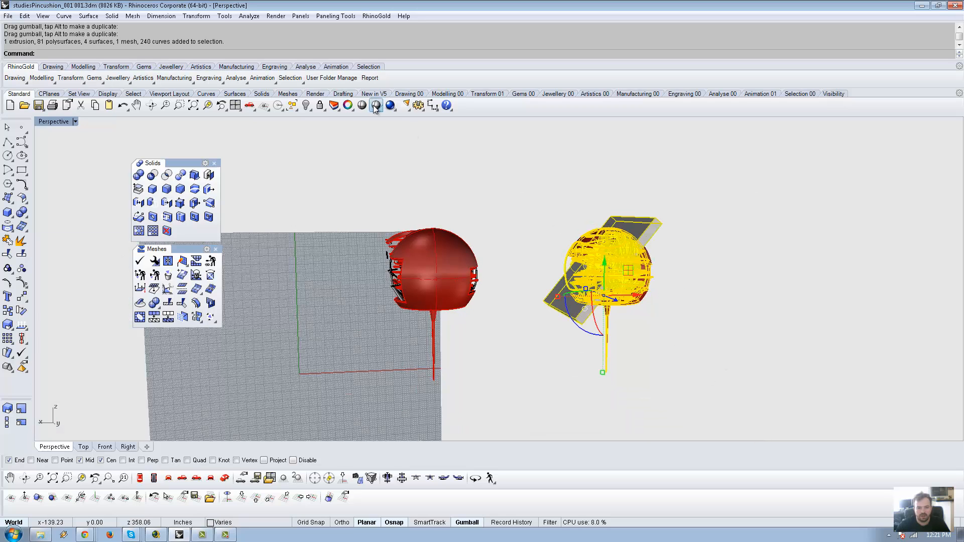
pyautogui.click(308, 107)
pyautogui.click(348, 125)
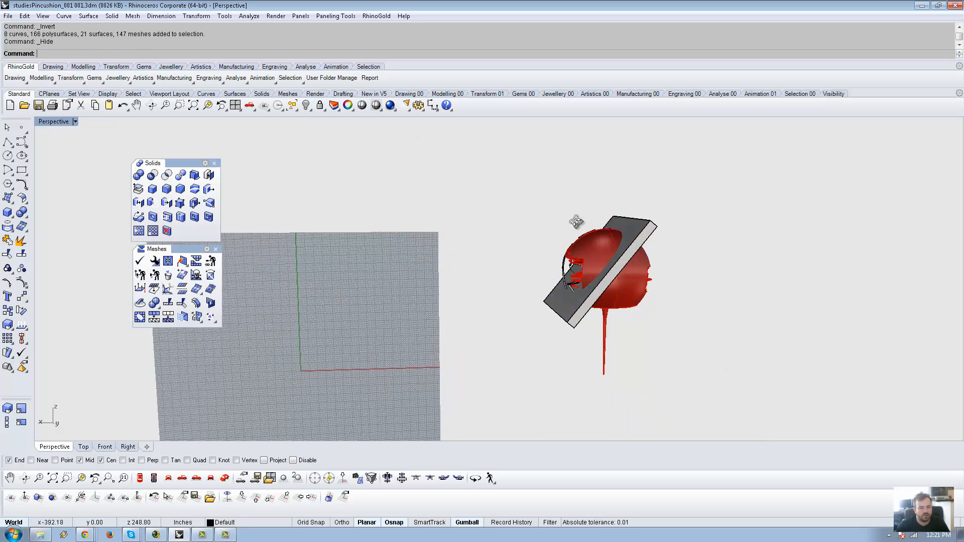